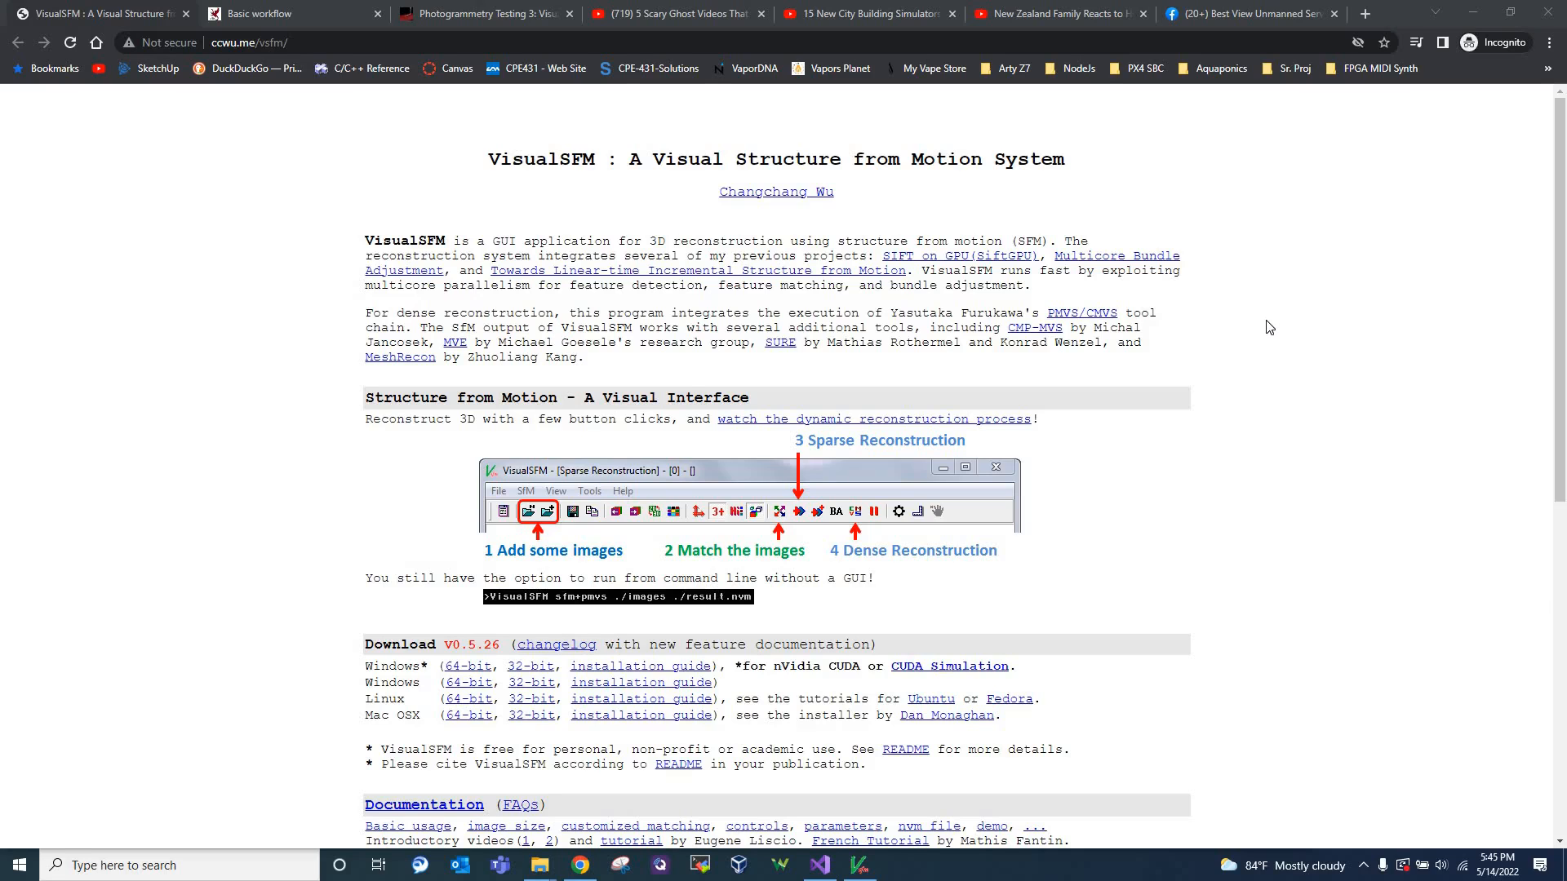
Look through the VisualSFM homepage, from the interface overview and downloads to the documentation links and demo video
scroll(1269, 327, "down", 2)
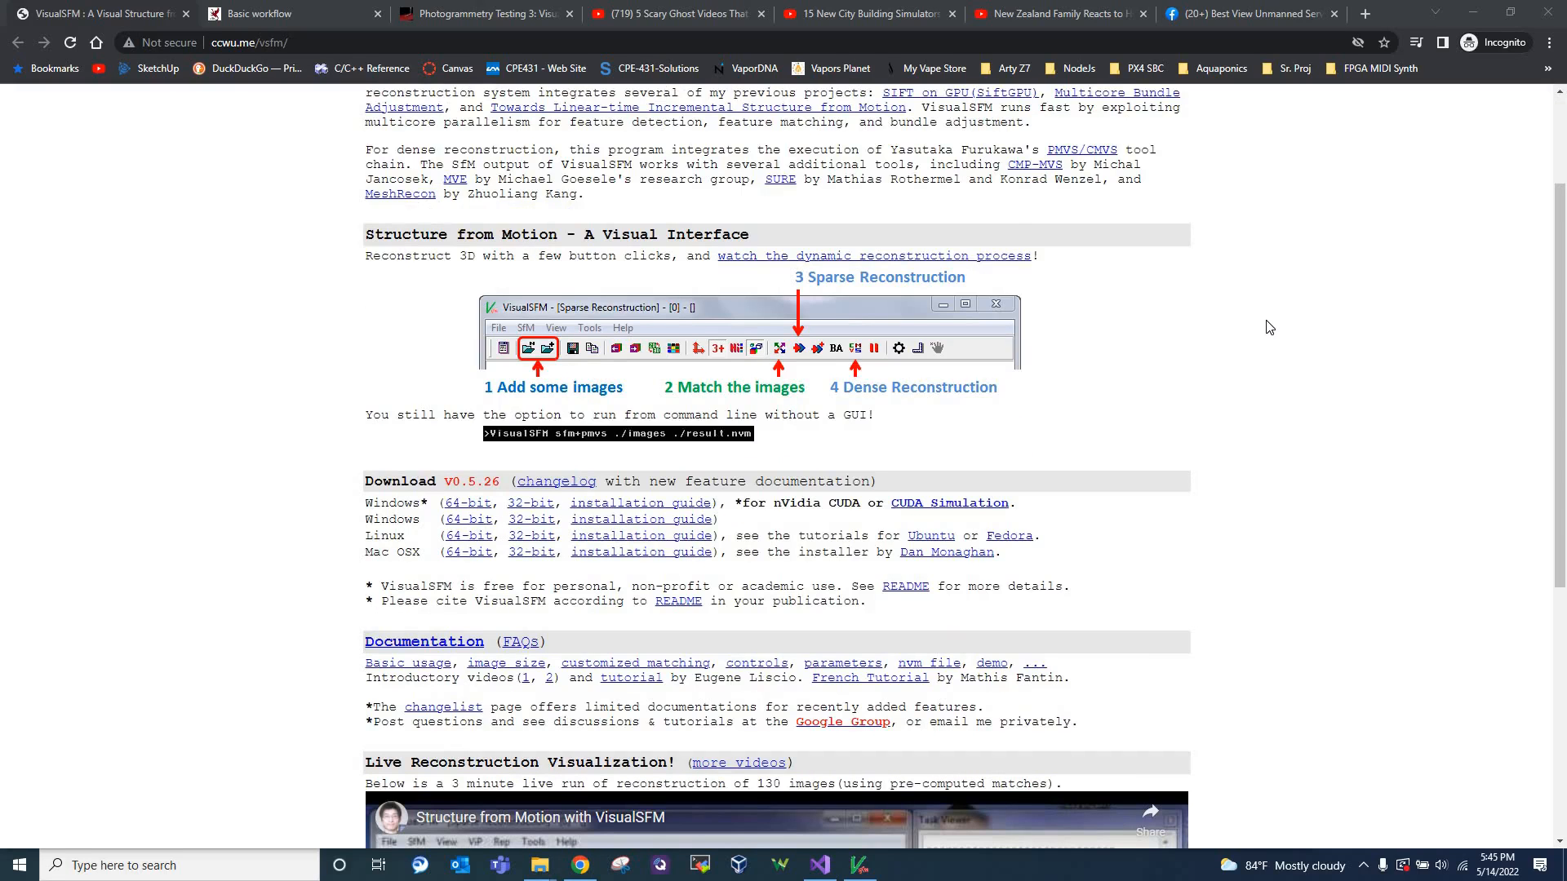
scroll(734, 290, "up", 2)
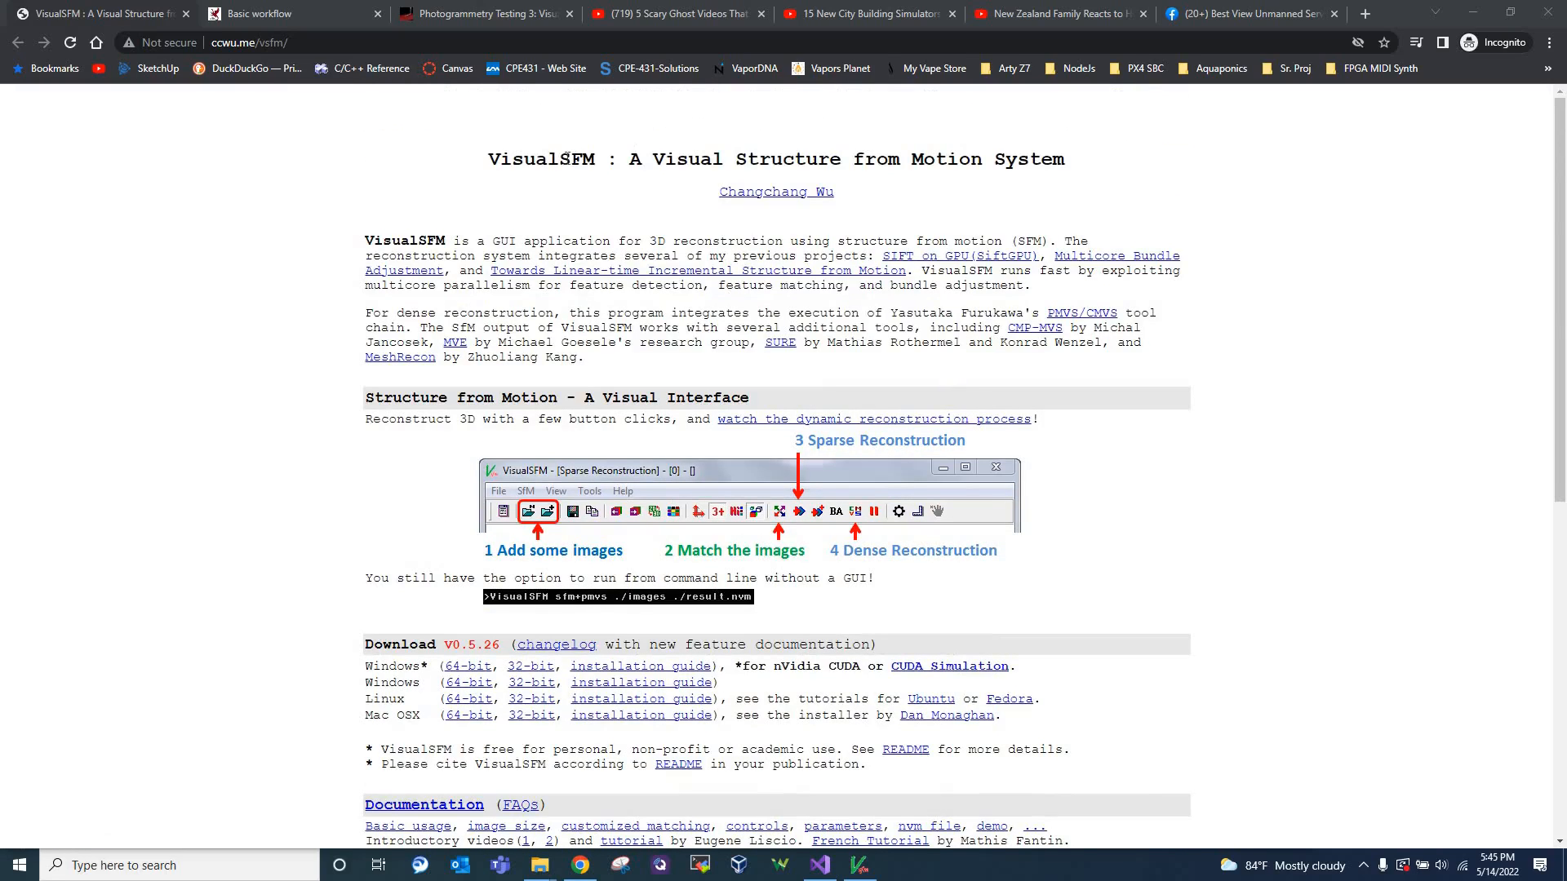
scroll(600, 192, "down", 7)
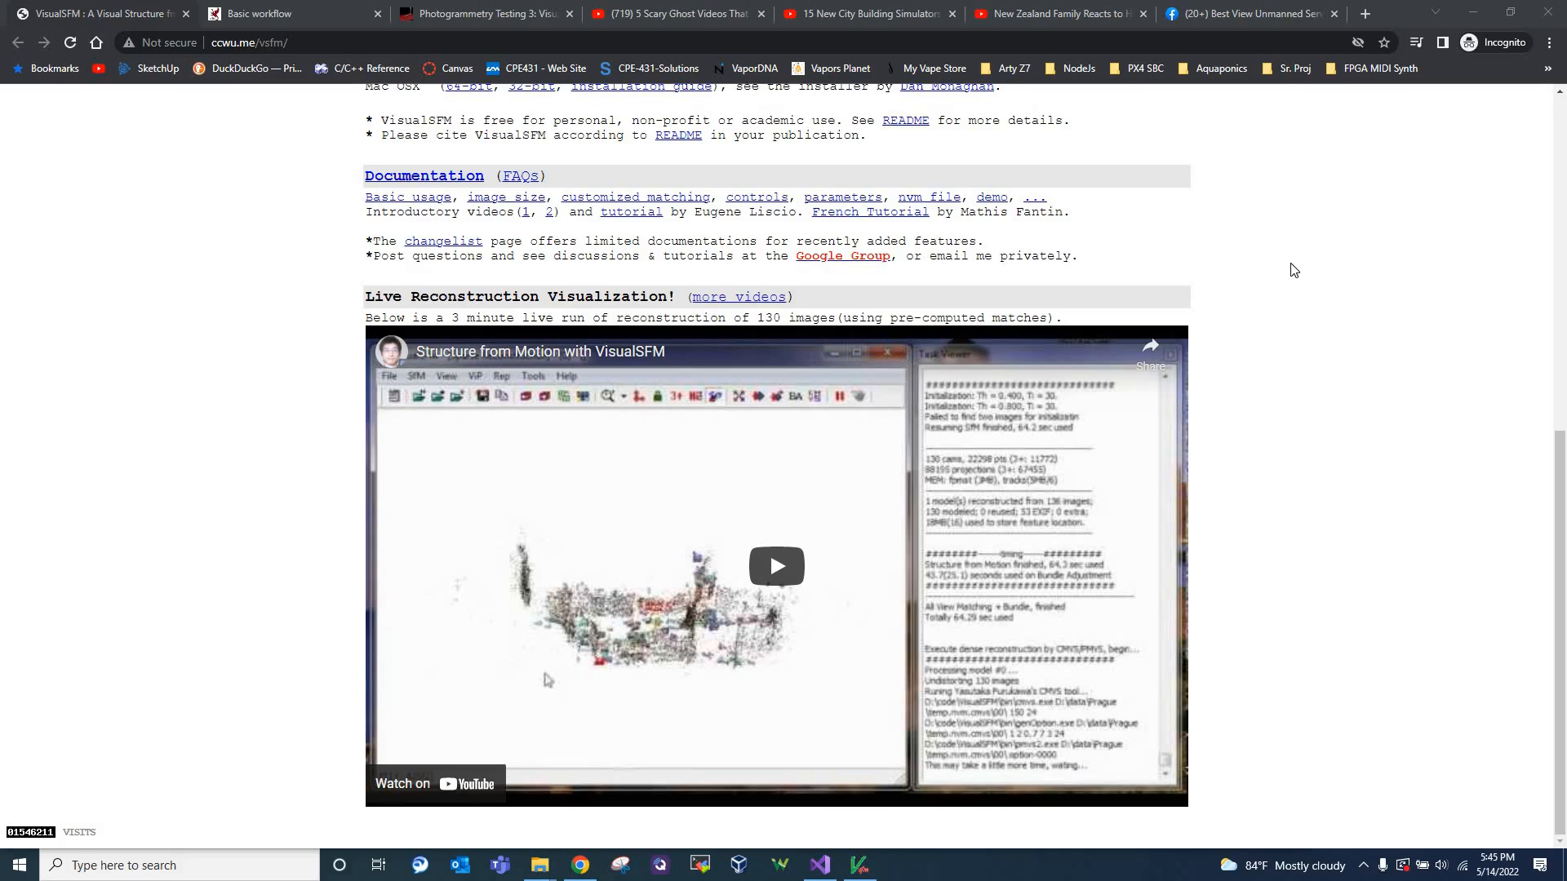
scroll(673, 338, "up", 3)
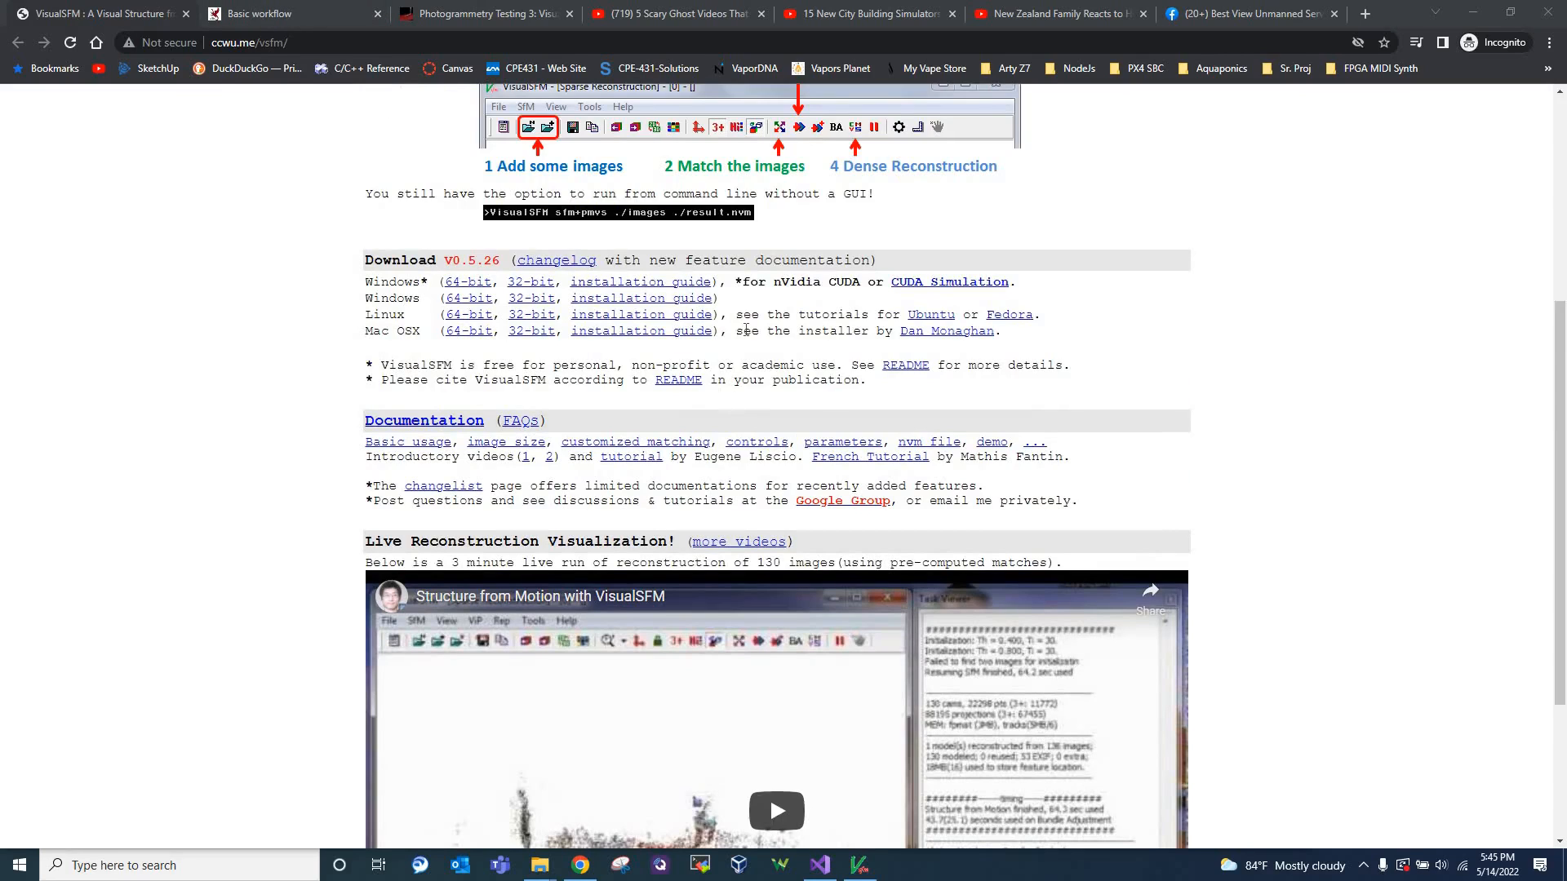
scroll(746, 330, "up", 5)
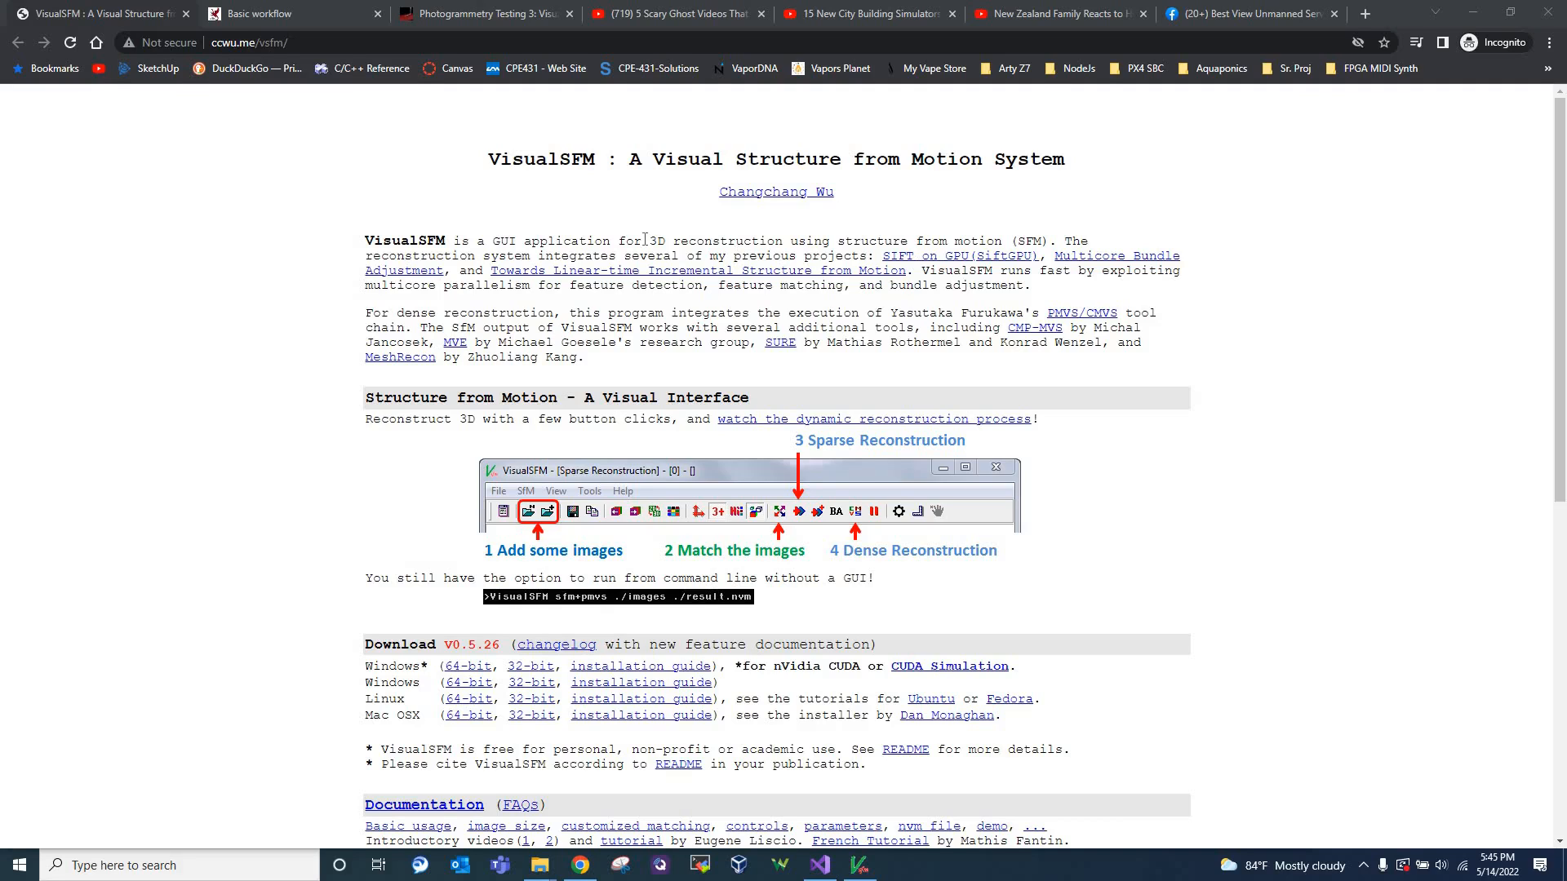
Check the linked PMVS/CMVS and CMP-MVS pages, returning to the VisualSFM homepage after each
left_click(1118, 316)
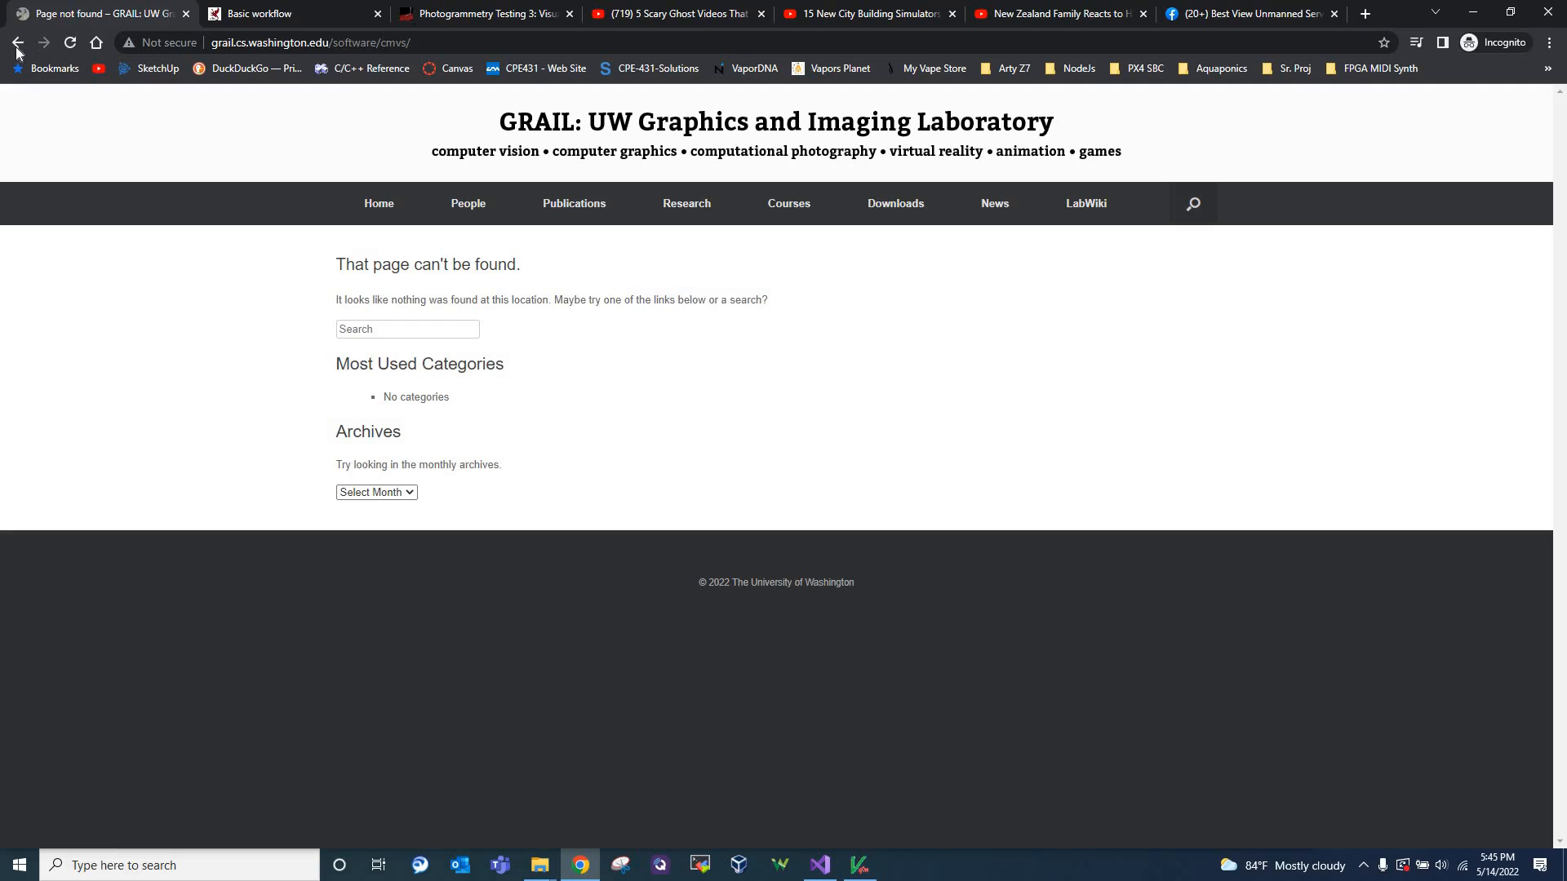
left_click(16, 47)
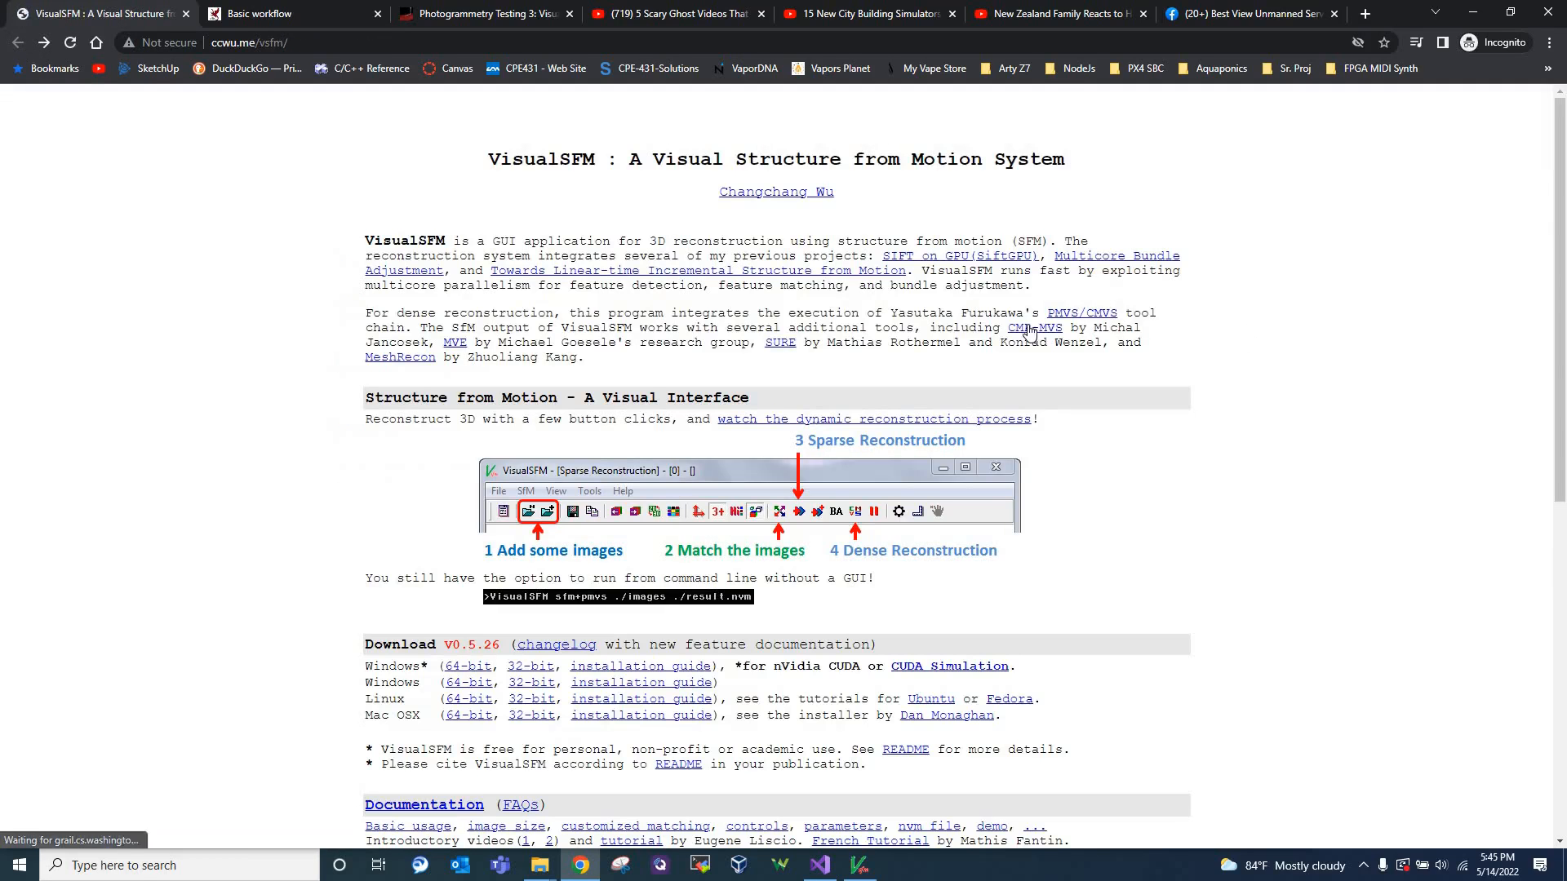
left_click(995, 307)
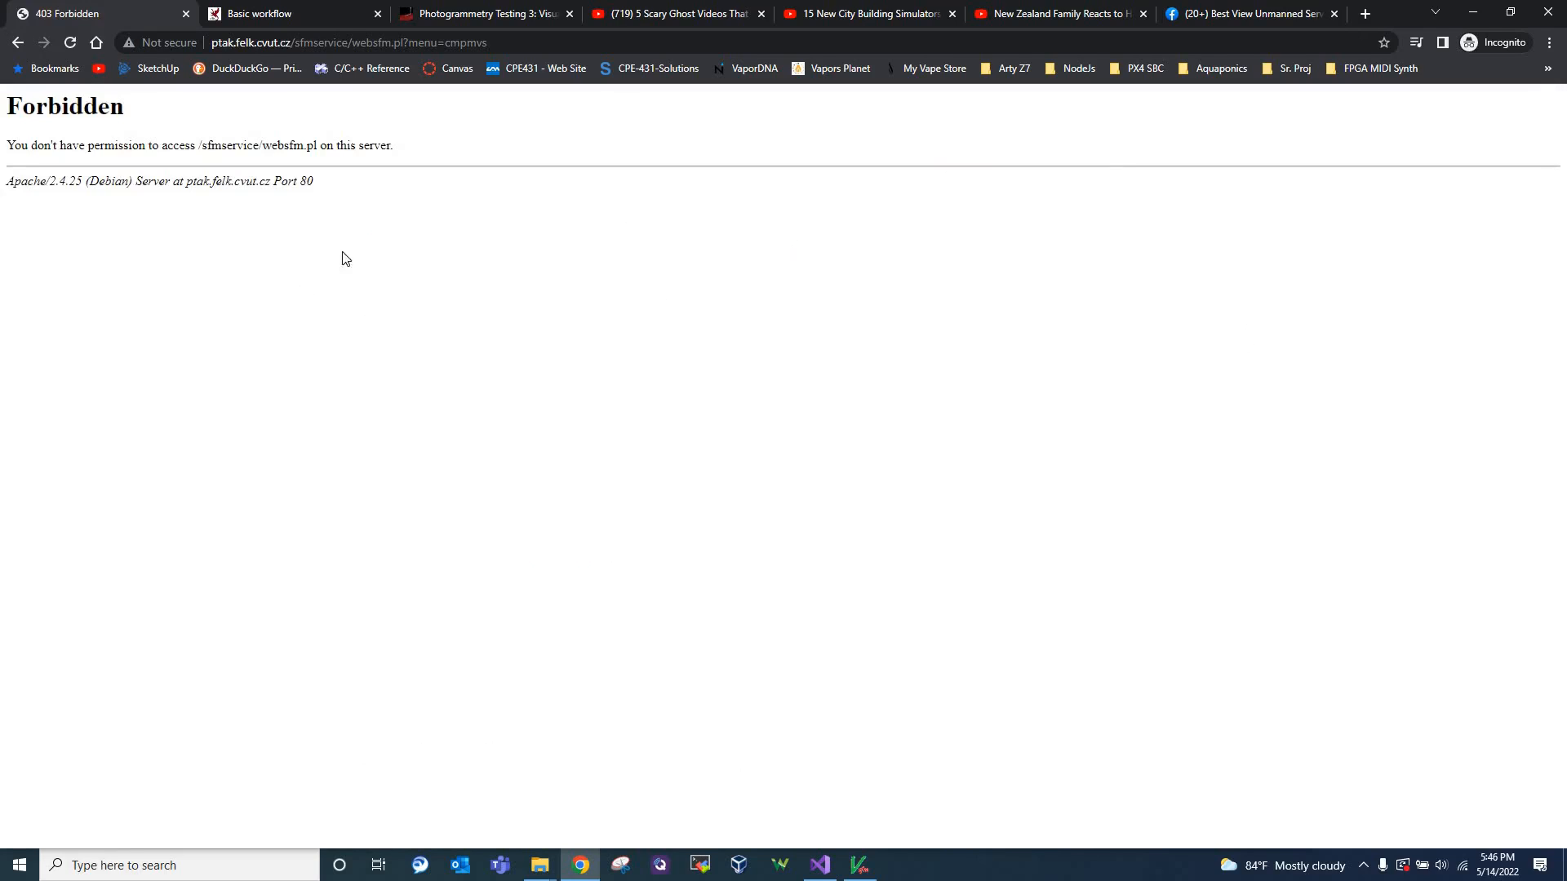
left_click(17, 44)
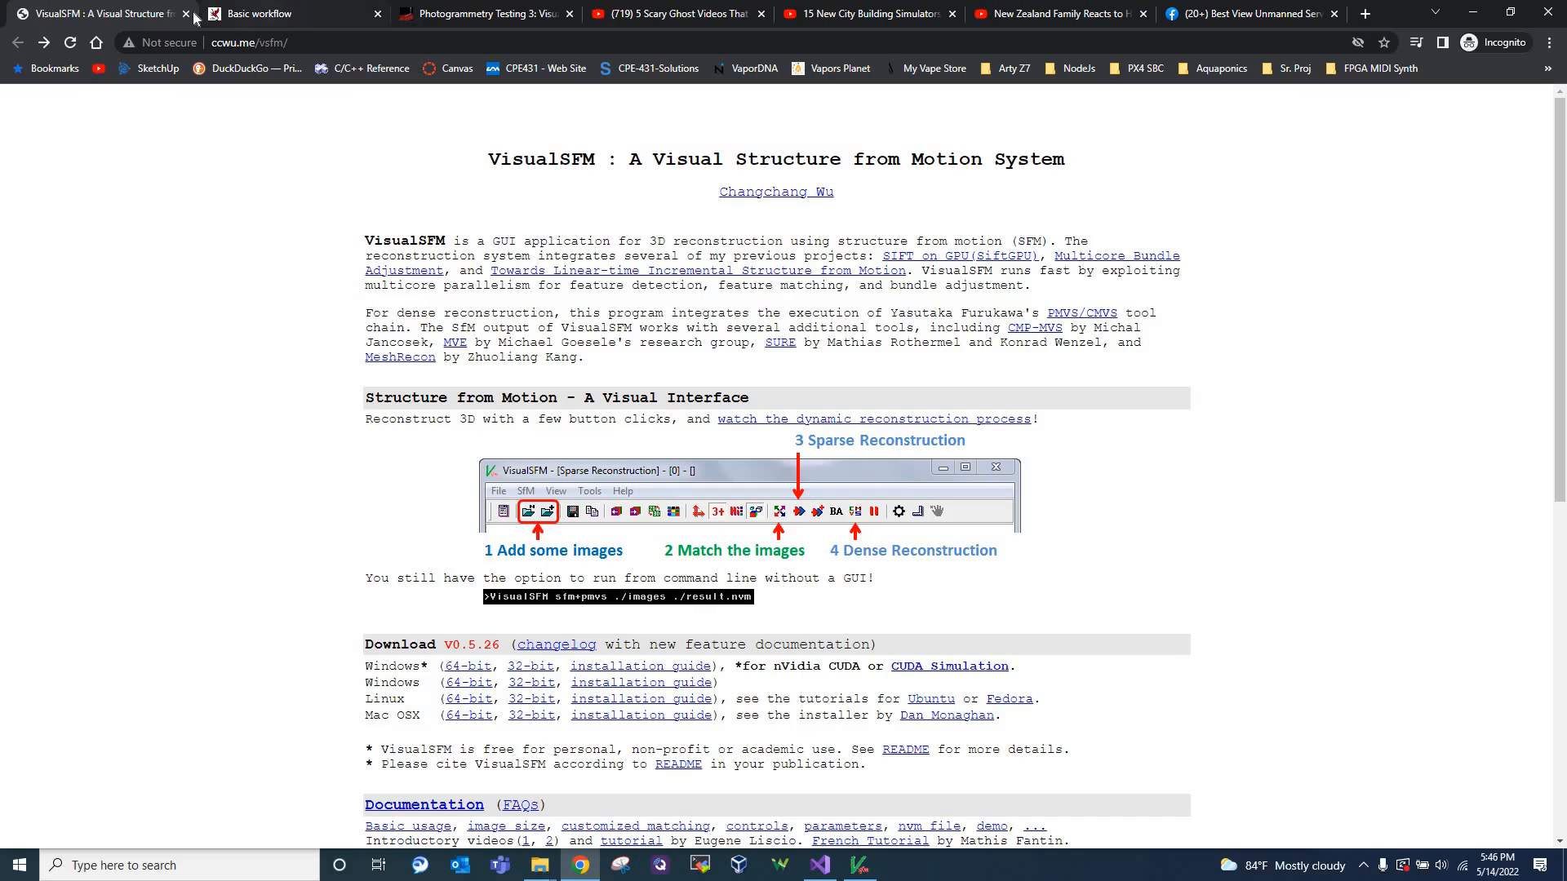
Close the VisualSFM page and review the quick summary diagram and image capturing guidance on the Basic workflow page
middle_click(116, 22)
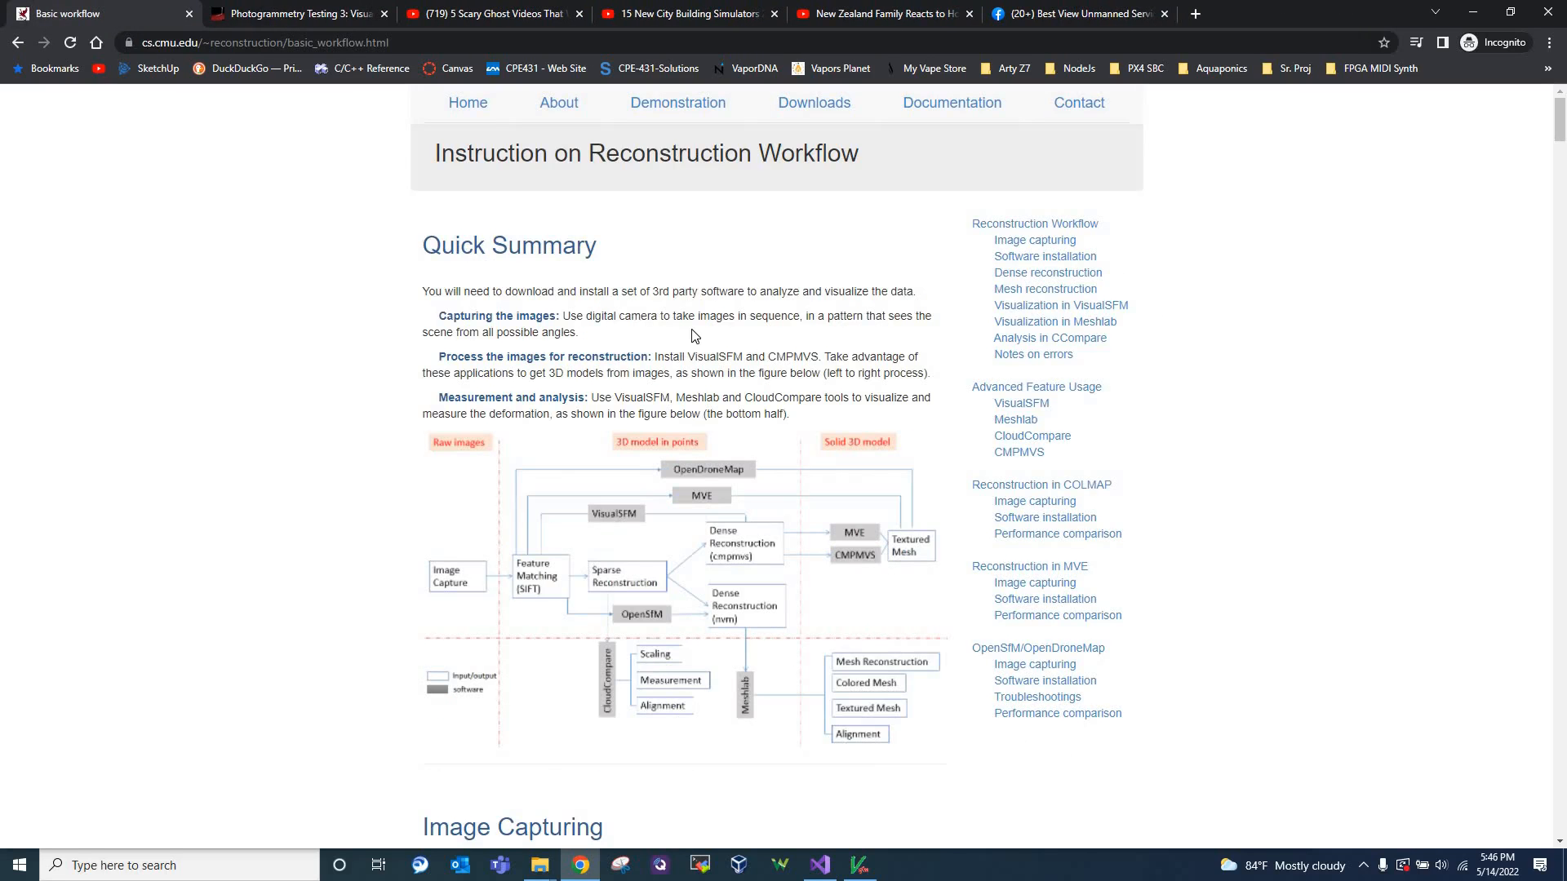
scroll(692, 335, "down", 12)
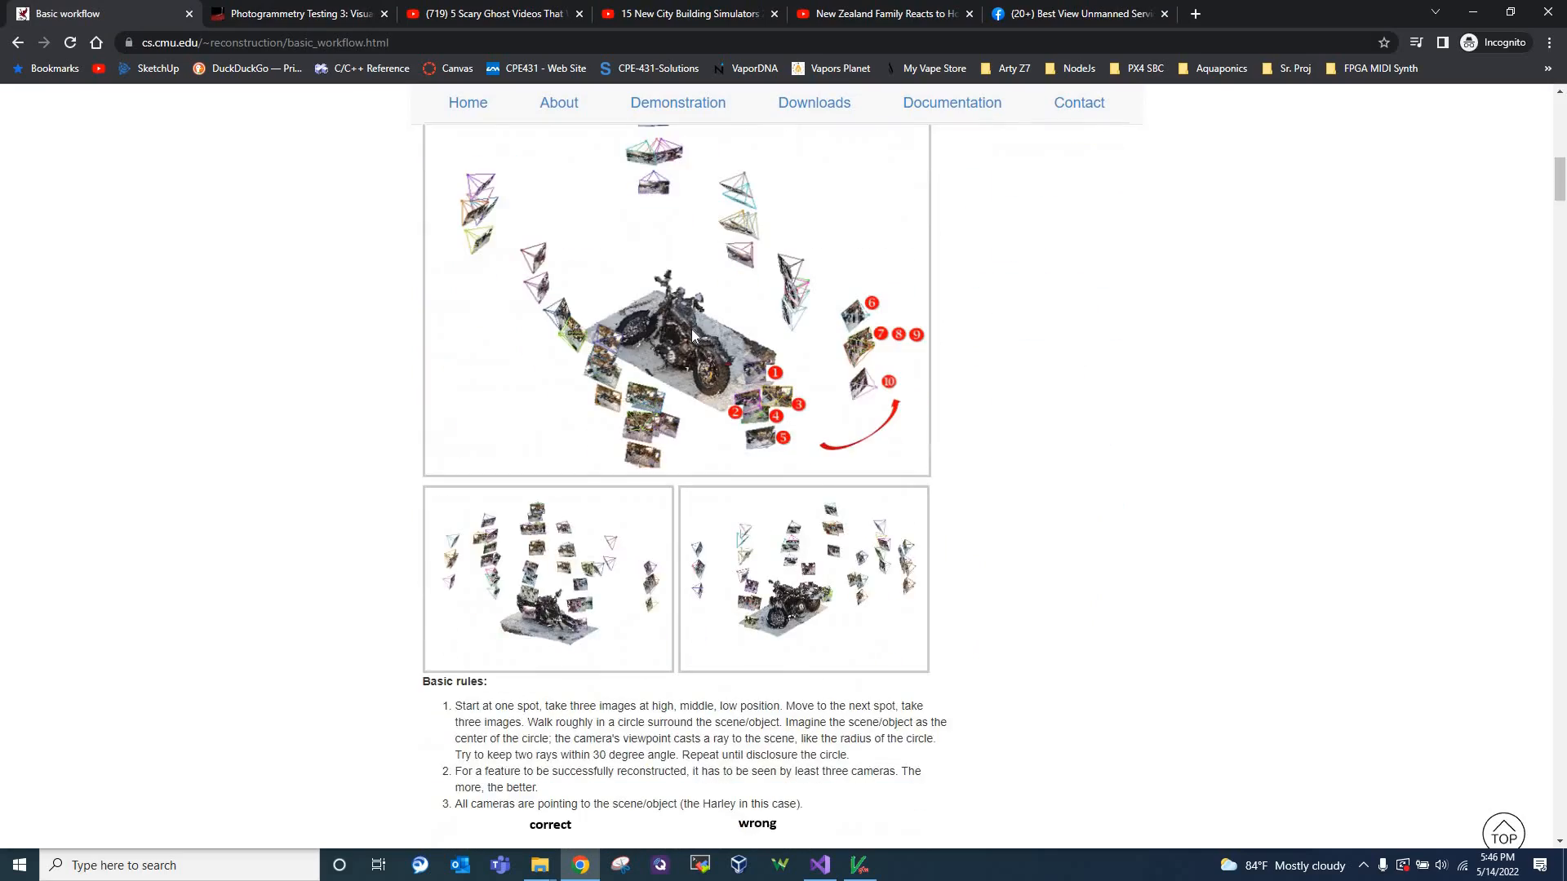
scroll(692, 330, "up", 7)
scroll(695, 332, "up", 5)
scroll(695, 326, "down", 15)
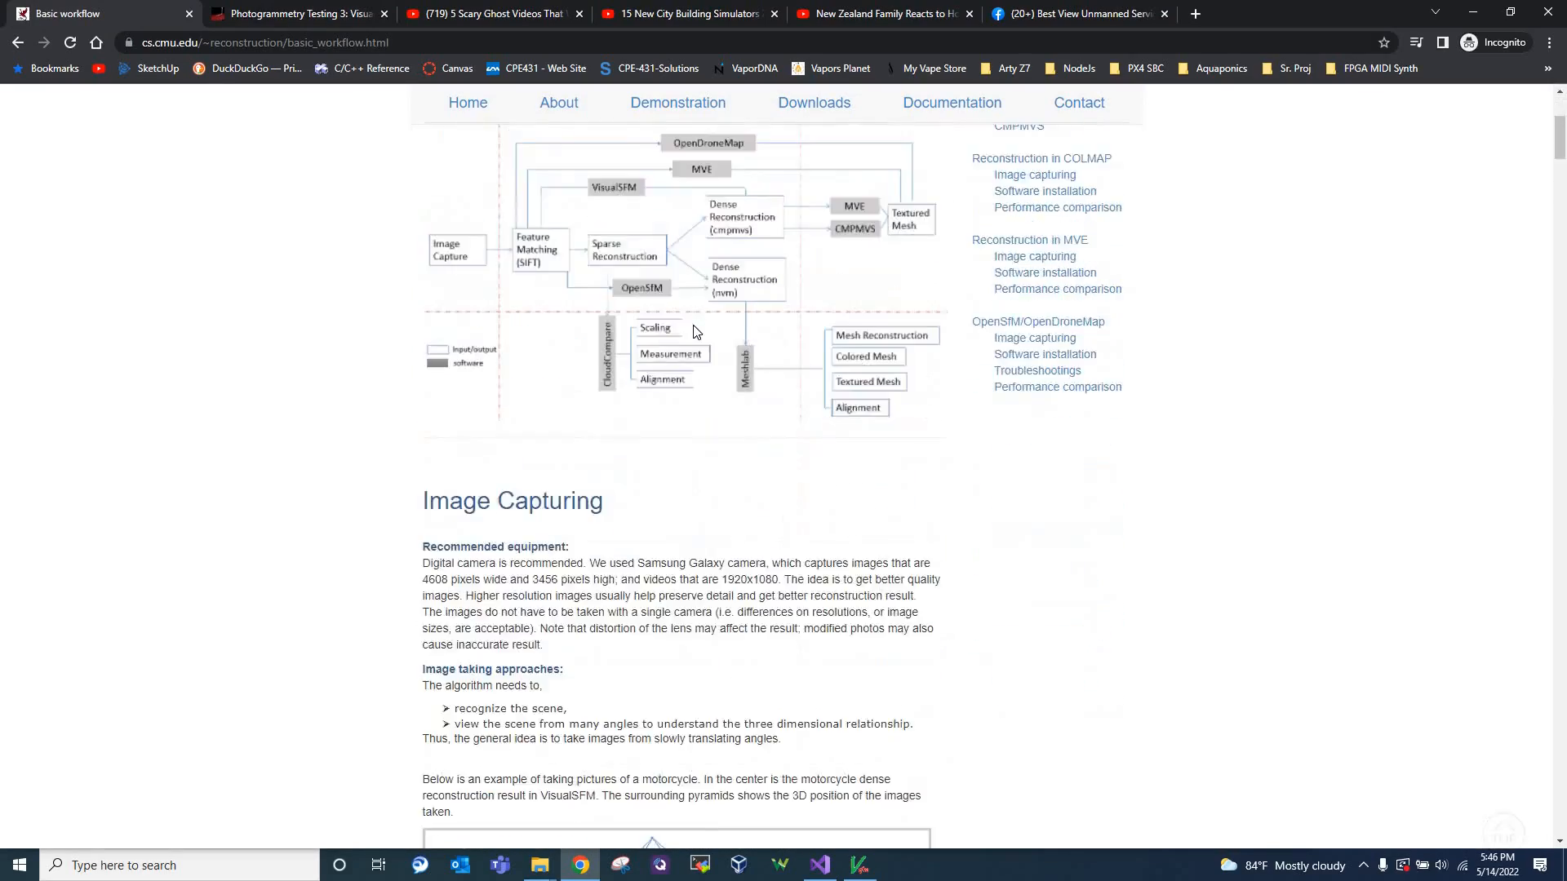
scroll(695, 326, "down", 7)
scroll(694, 327, "up", 17)
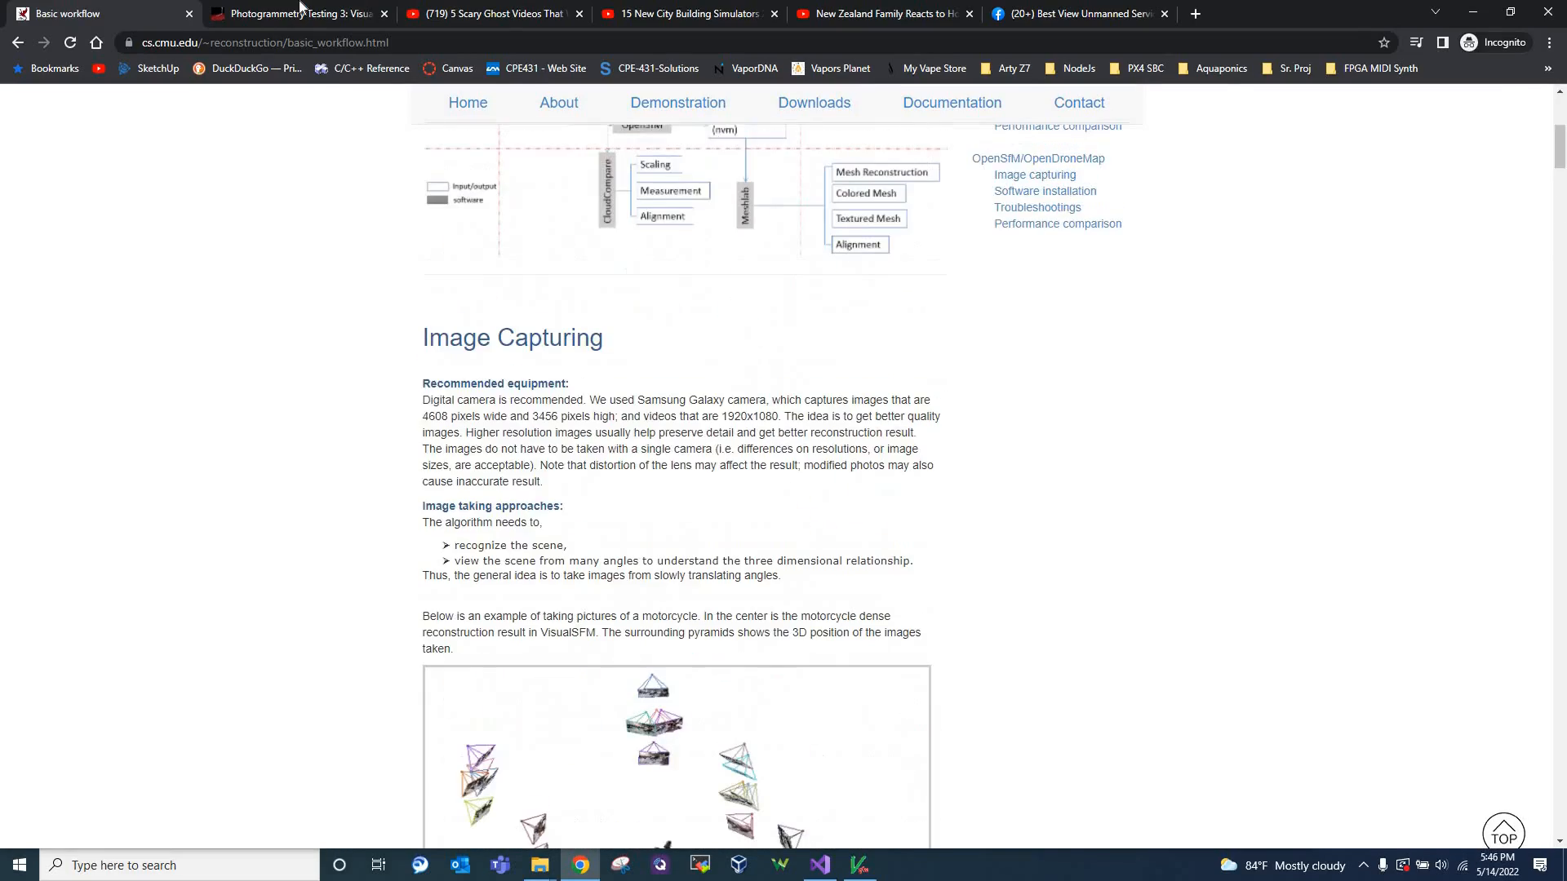
Open the Photogrammetry Testing 3 article and read down to the Styracosaurus dataset description
key("ctrl+Tab")
scroll(440, 343, "up", 6)
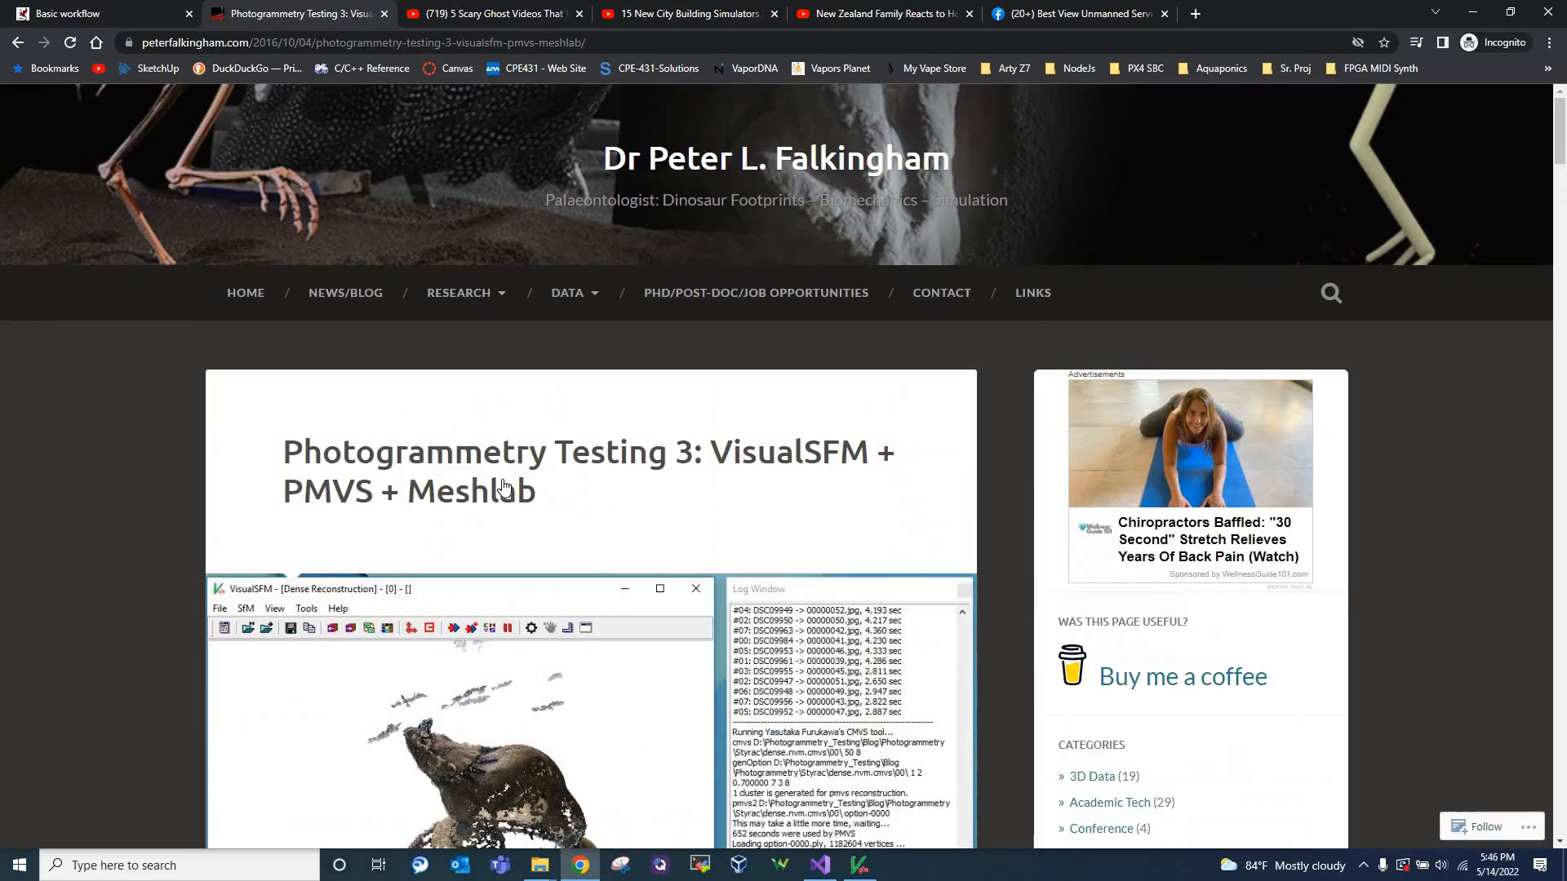
scroll(504, 483, "down", 13)
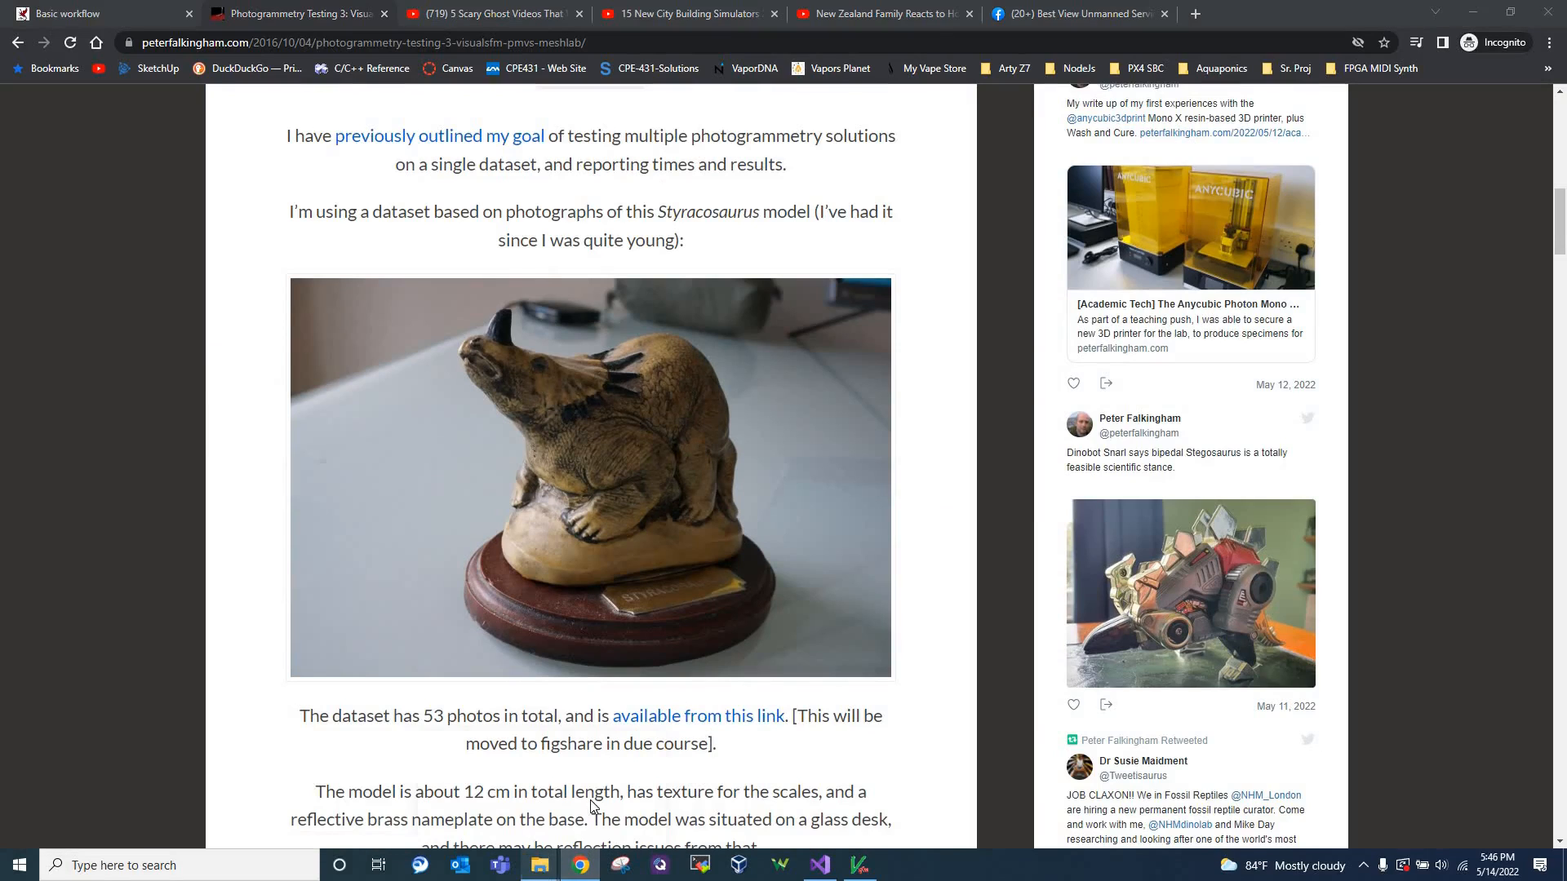
View the Styrac image folder in File Explorer, and return to the article's Styracosaurus photo
mouse_move(539, 872)
left_click(596, 763)
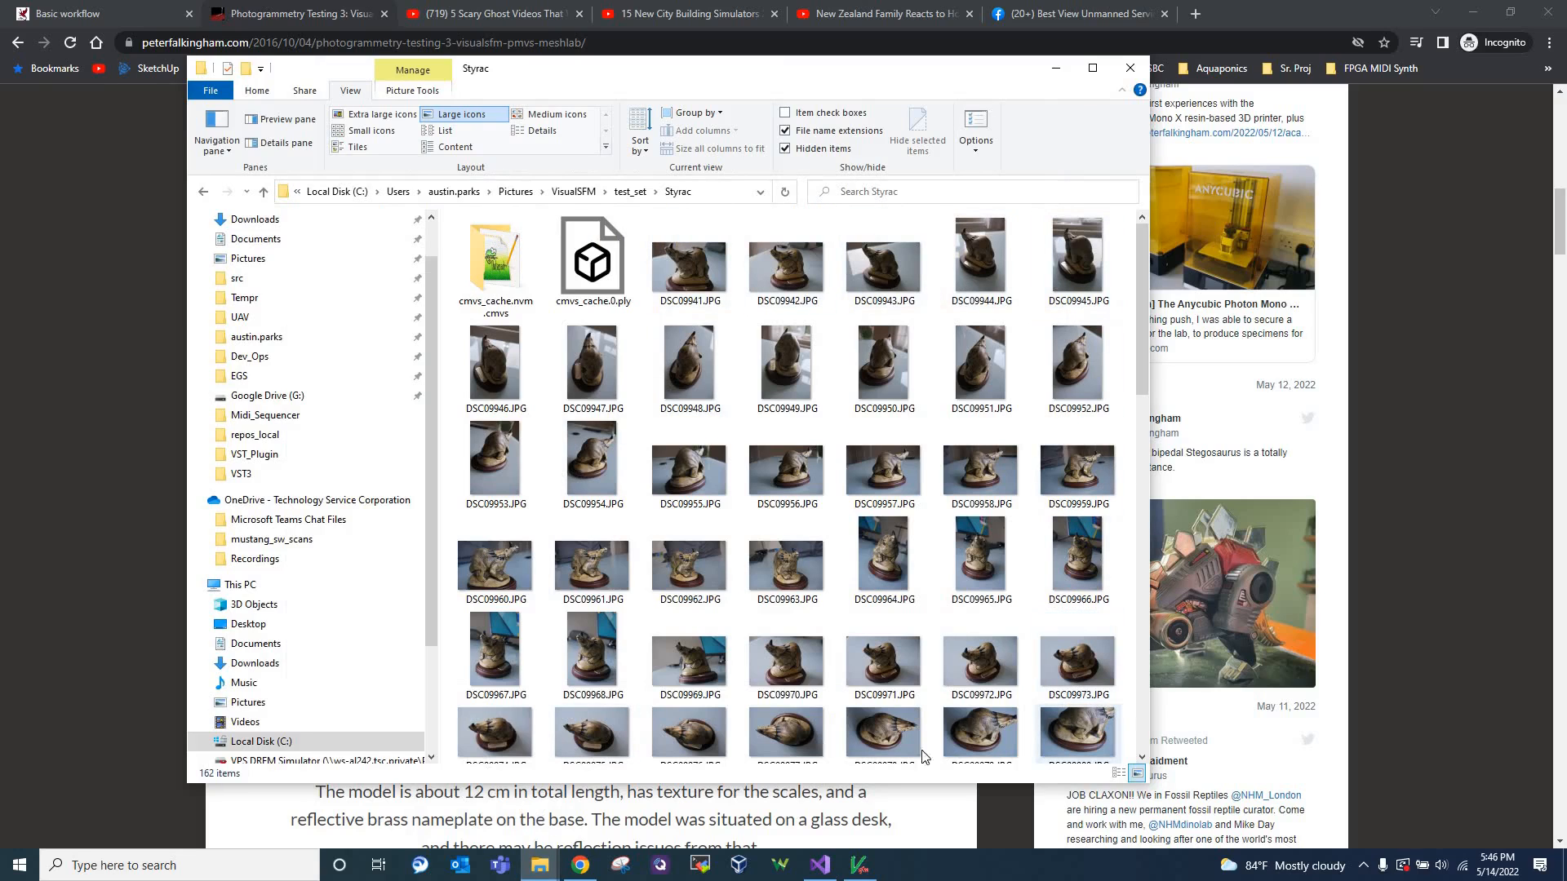
key("alt+Tab")
scroll(589, 408, "down", 12)
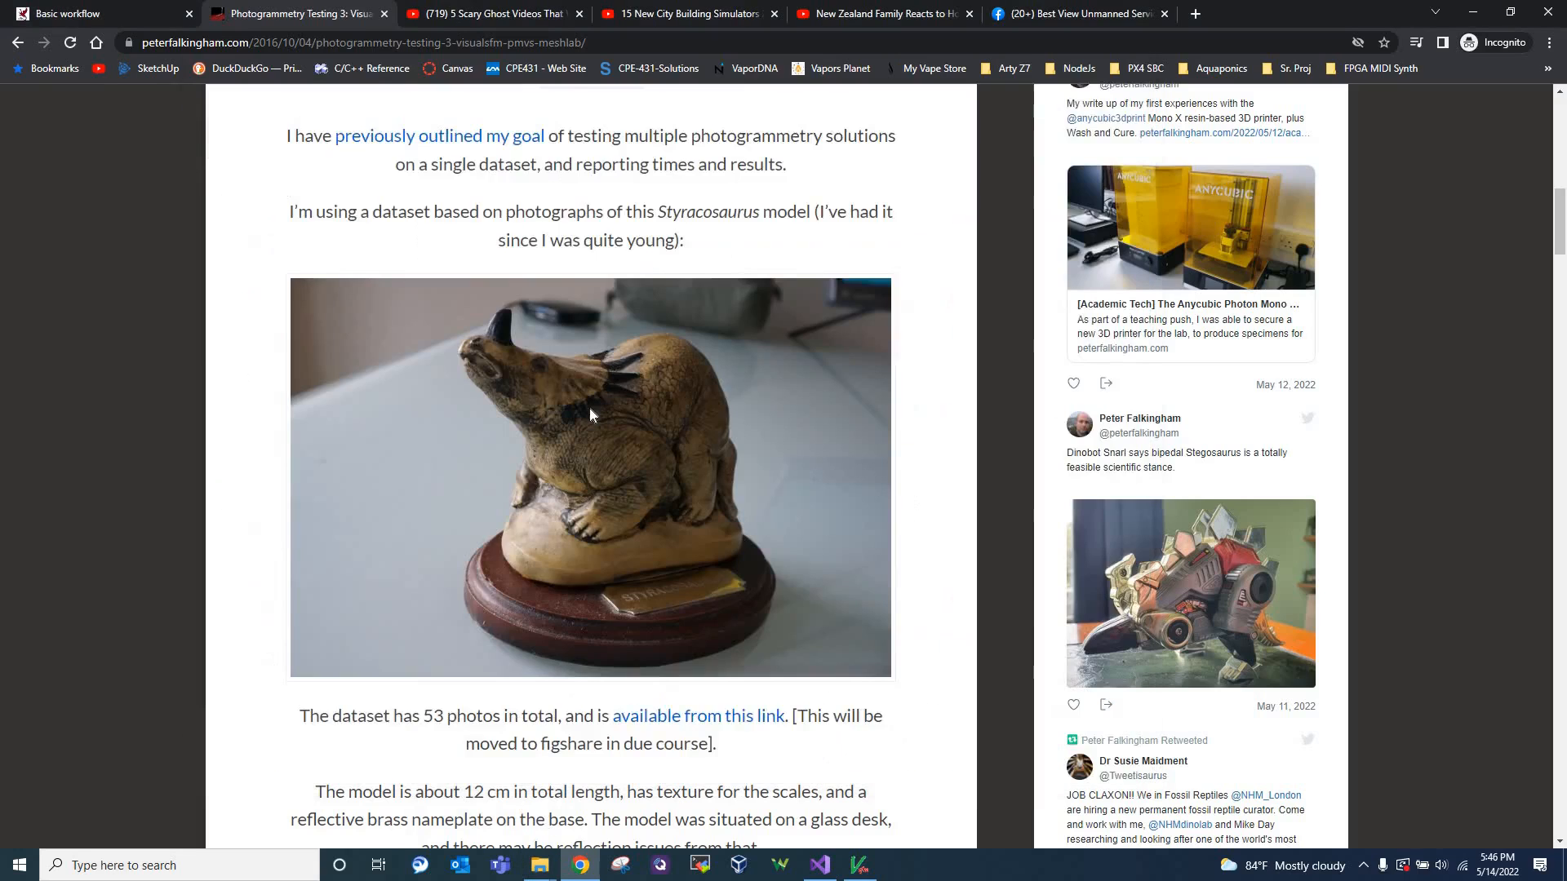
scroll(592, 415, "up", 15)
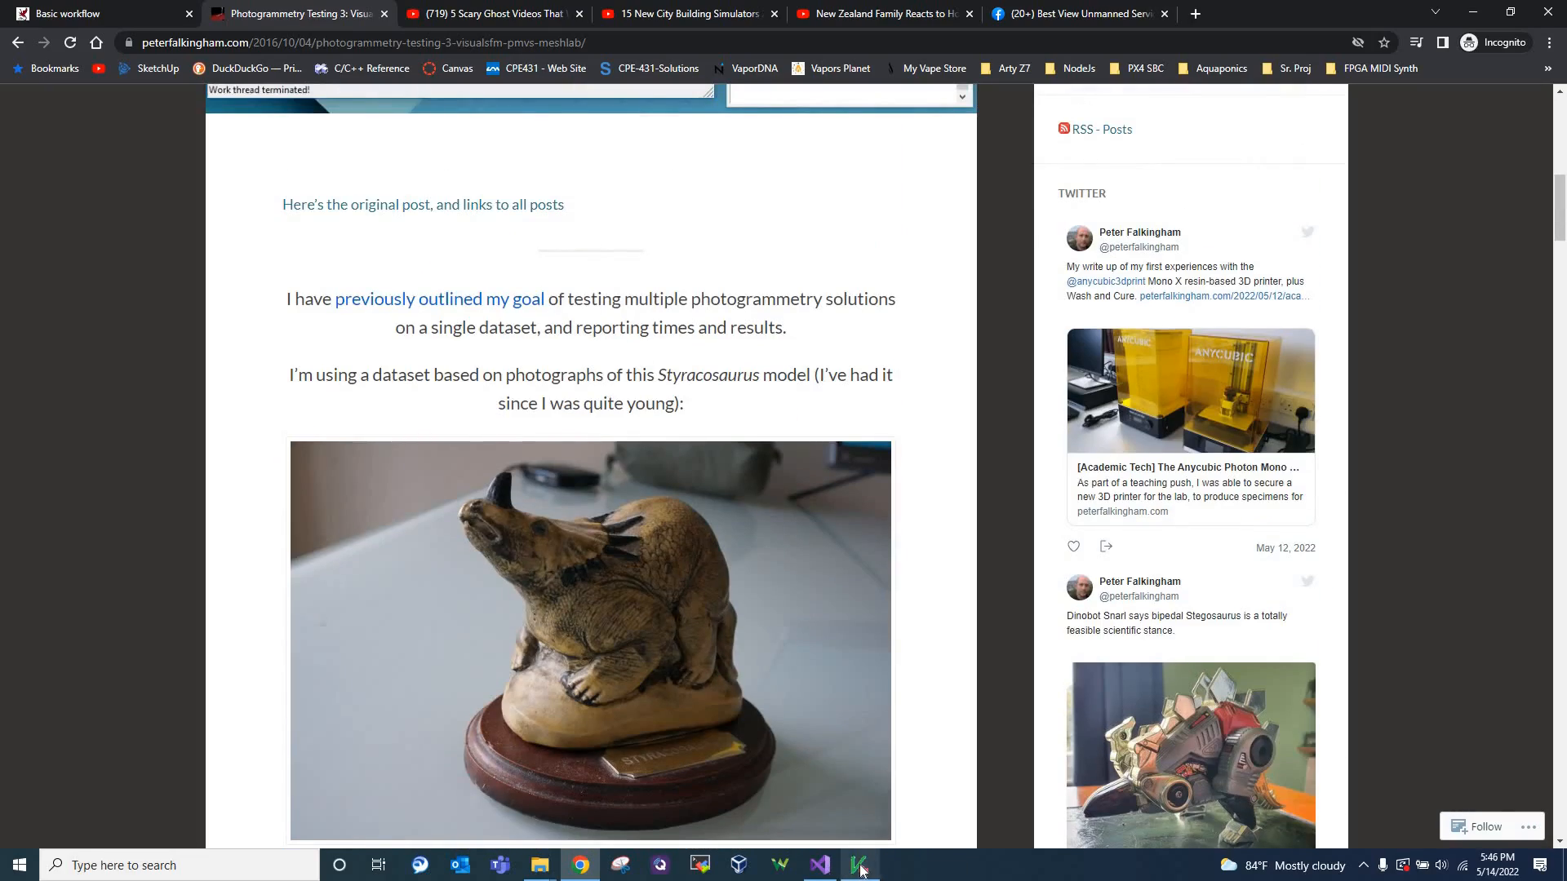
Switch to VisualSFM and examine the thumbnails of the loaded Styracosaurus photos, resetting the thumbnail view
left_click(858, 865)
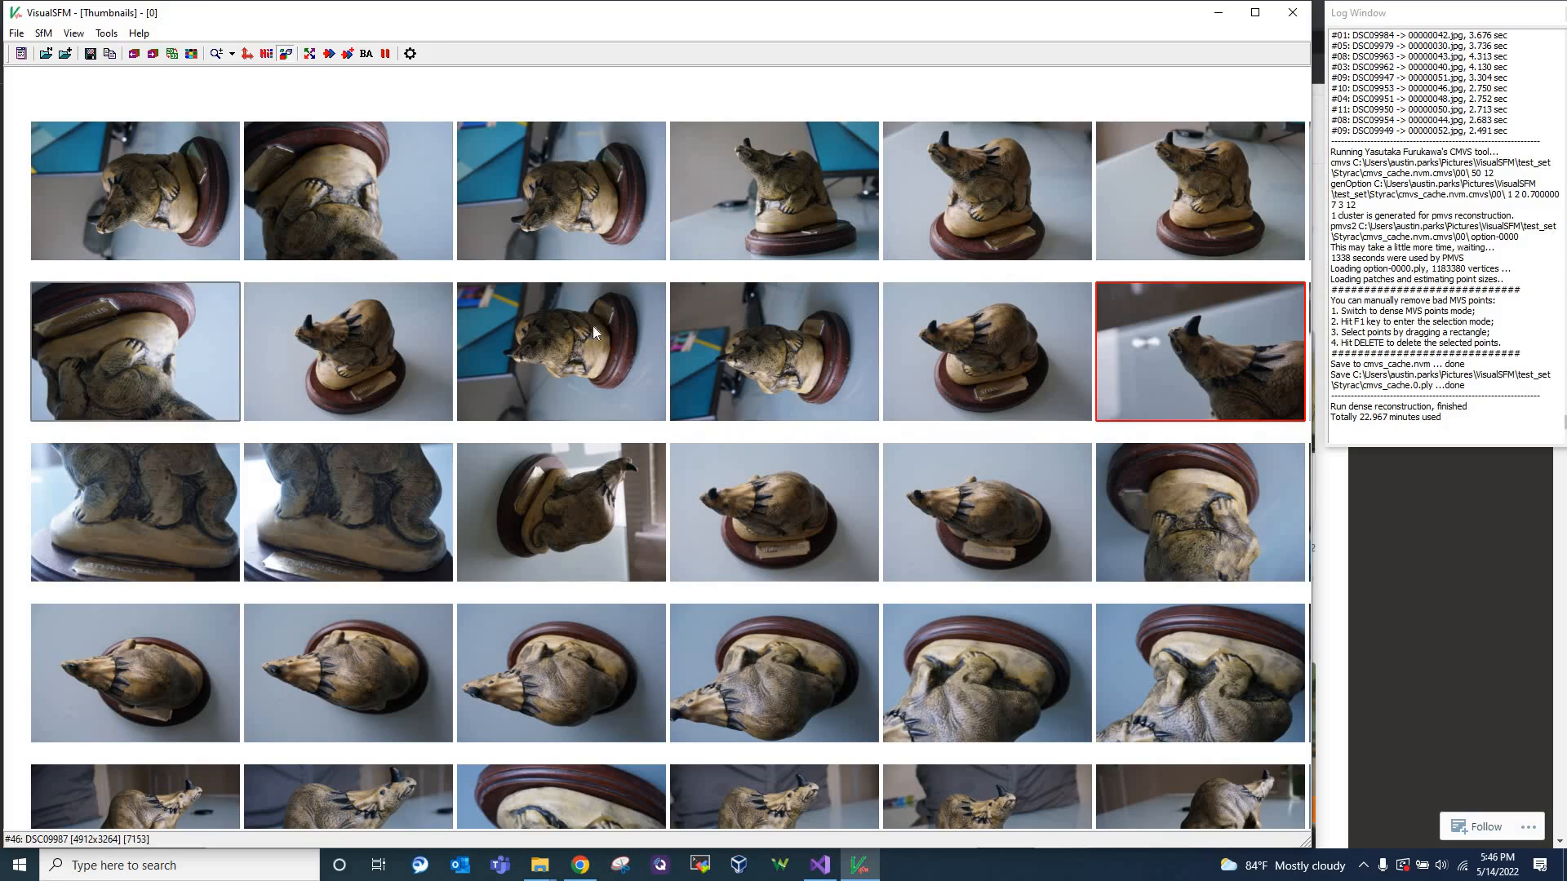
scroll(236, 248, "down", 3)
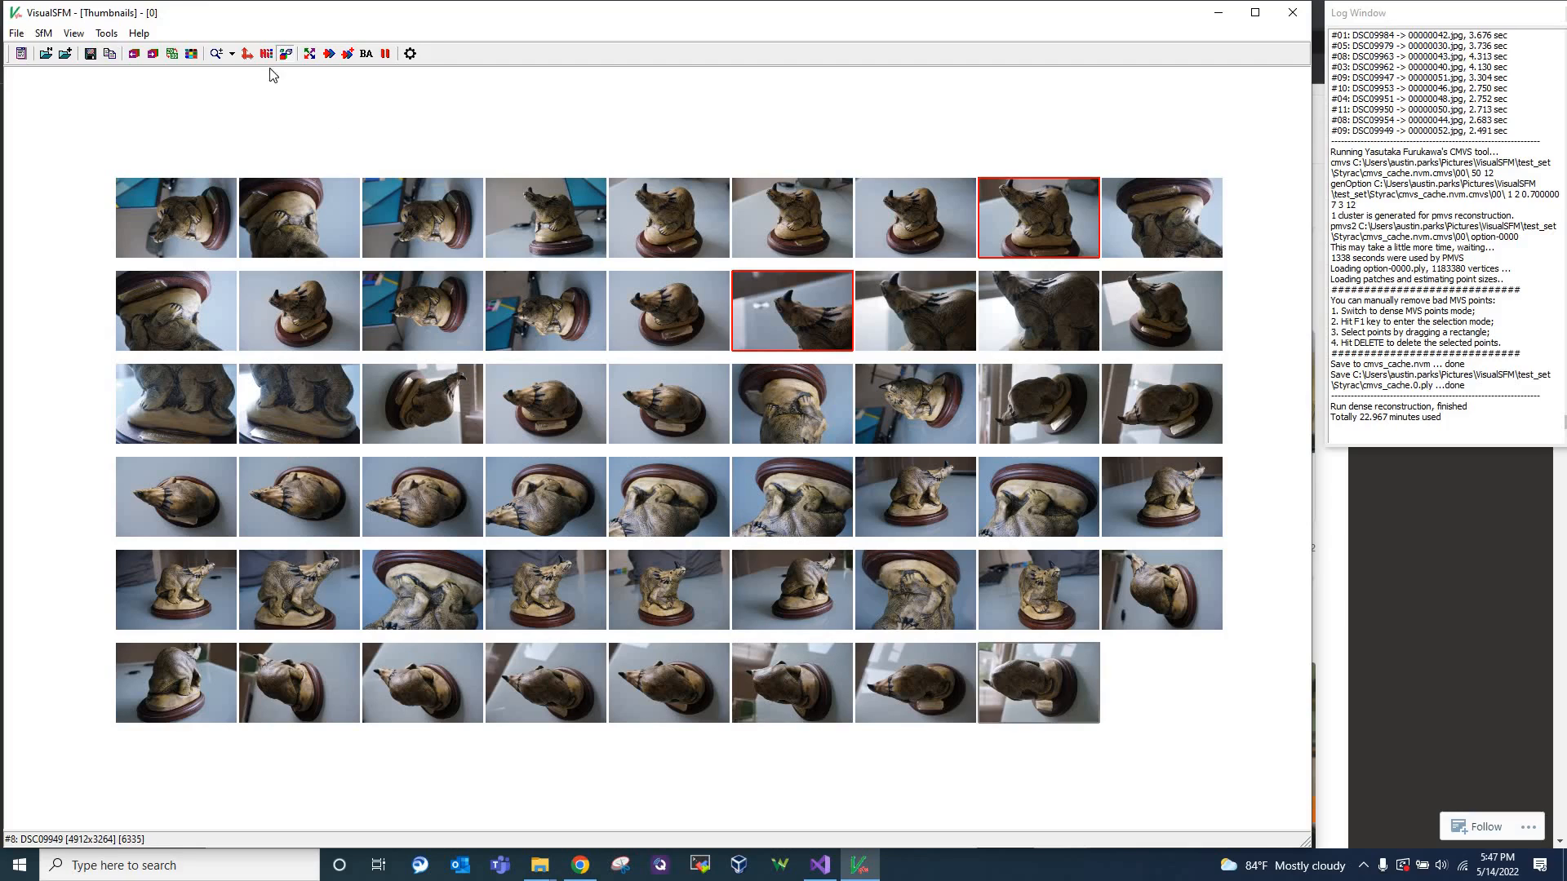
left_click(247, 55)
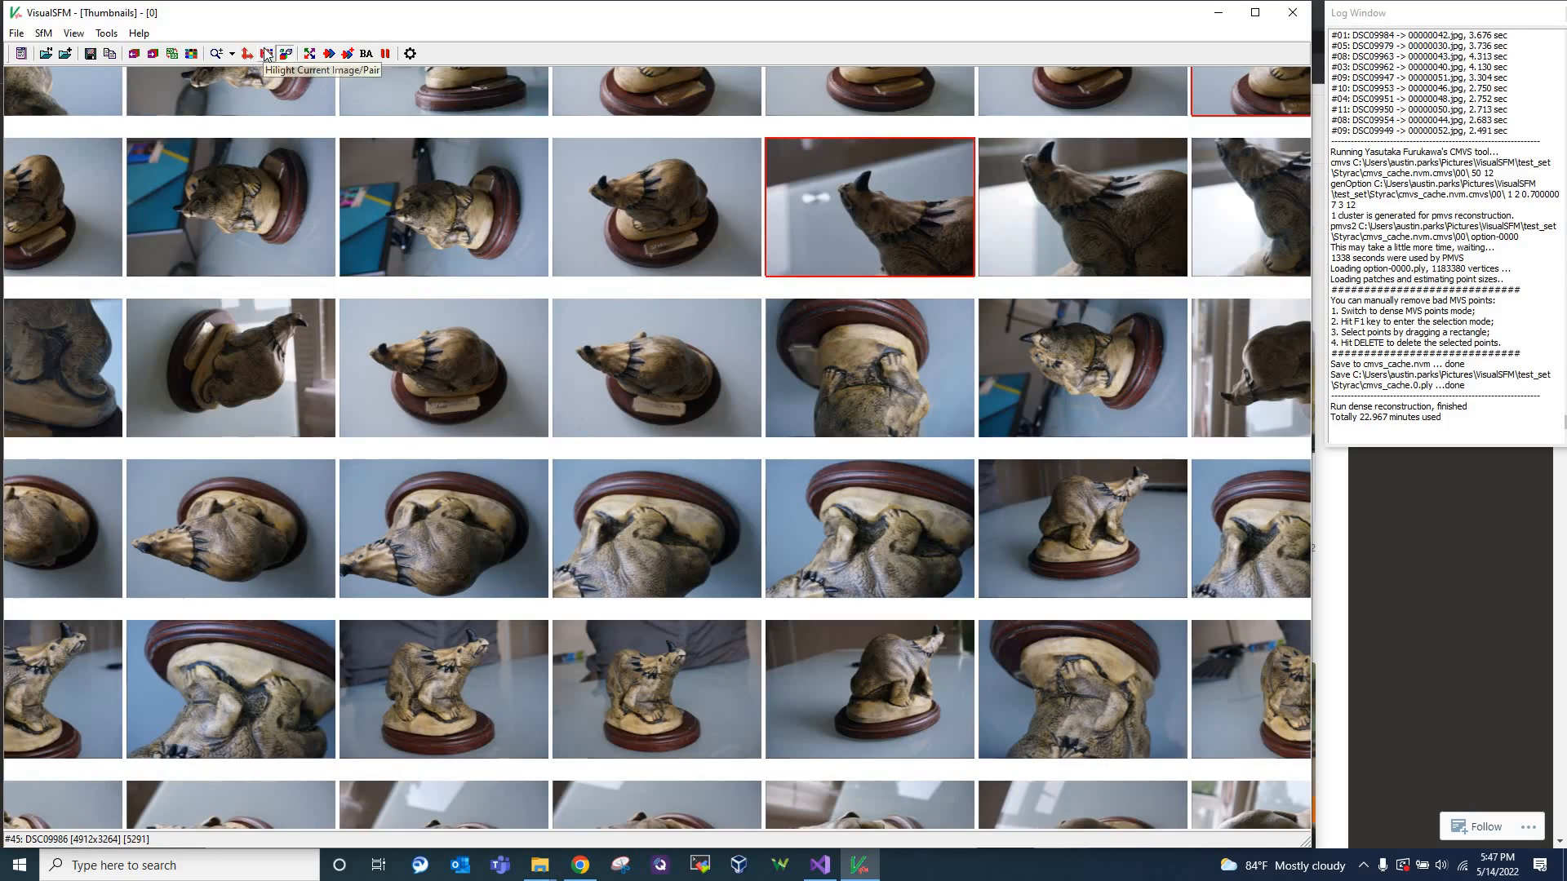
Toggle the current image/pair highlighting to compare the thumbnail borders, and restore the pair highlighting
left_click(265, 53)
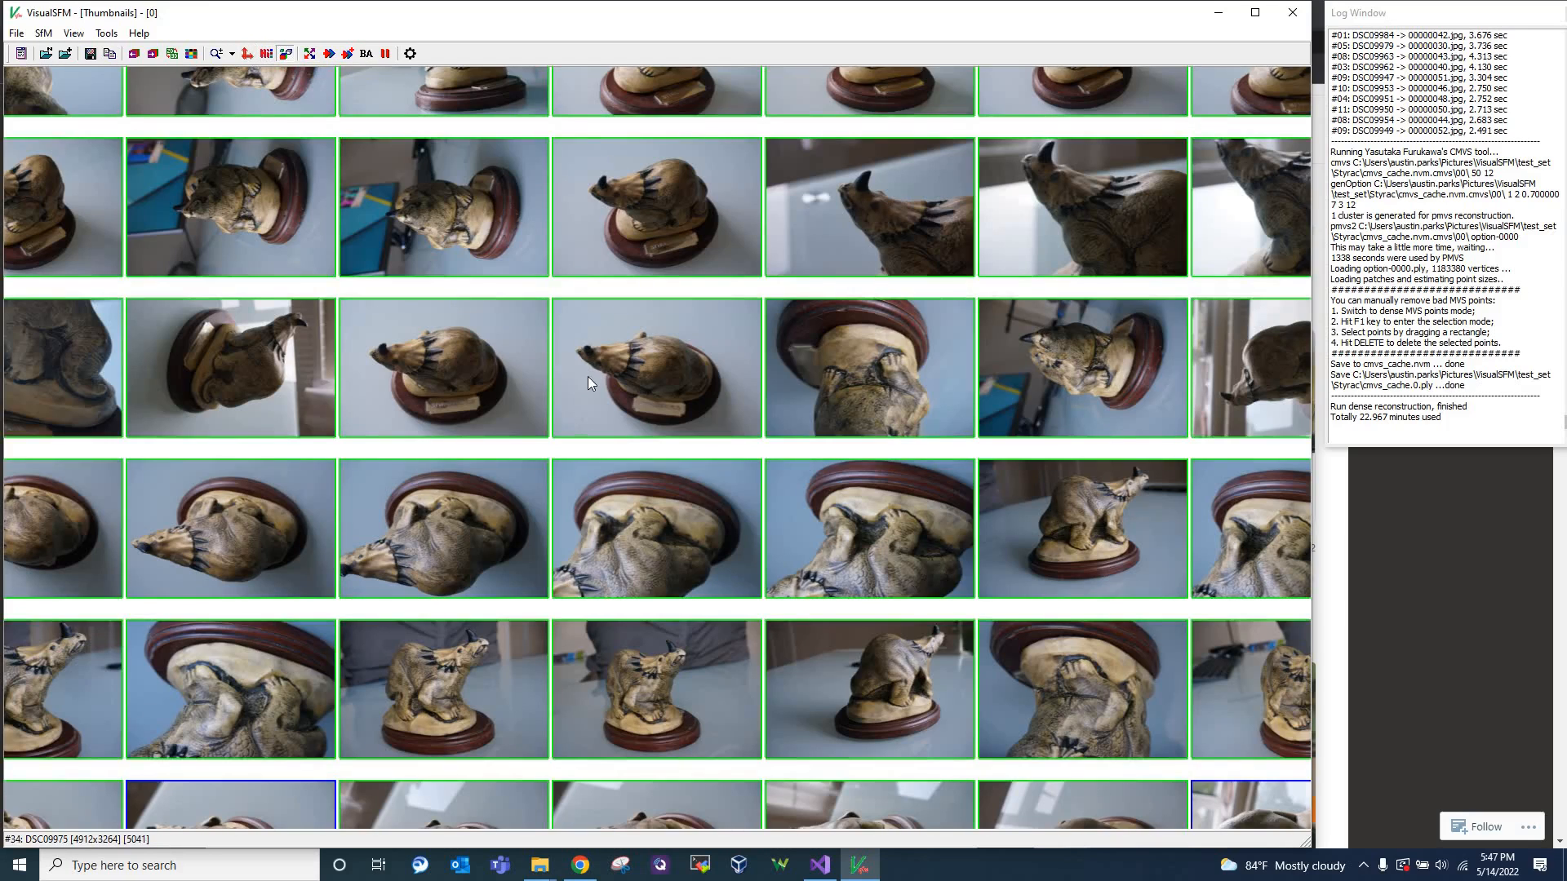
scroll(587, 376, "down", 5)
scroll(605, 451, "up", 2)
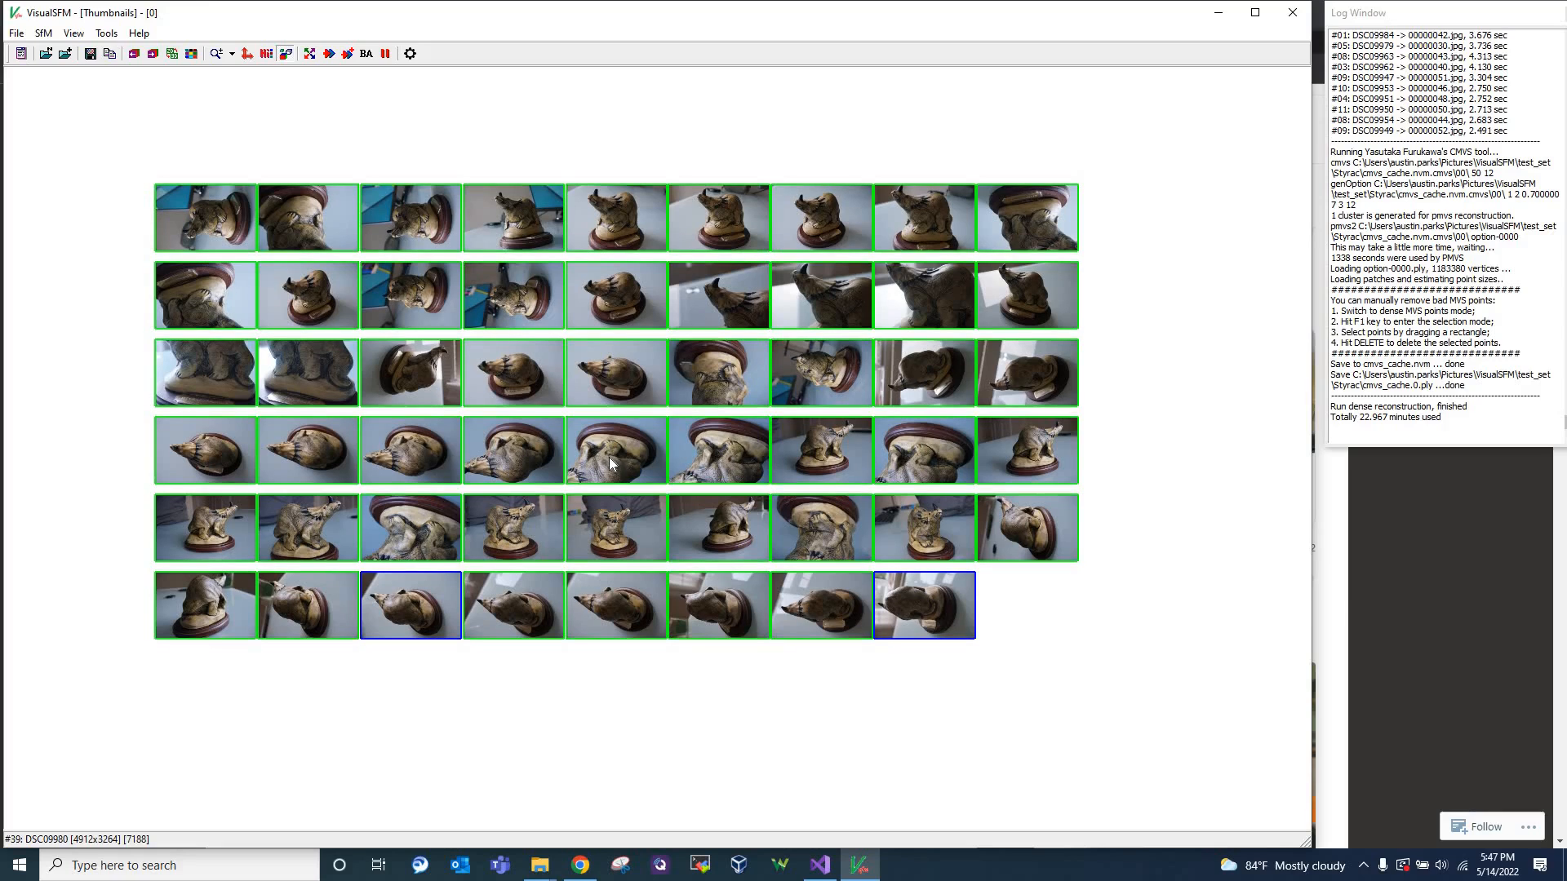
left_click(249, 55)
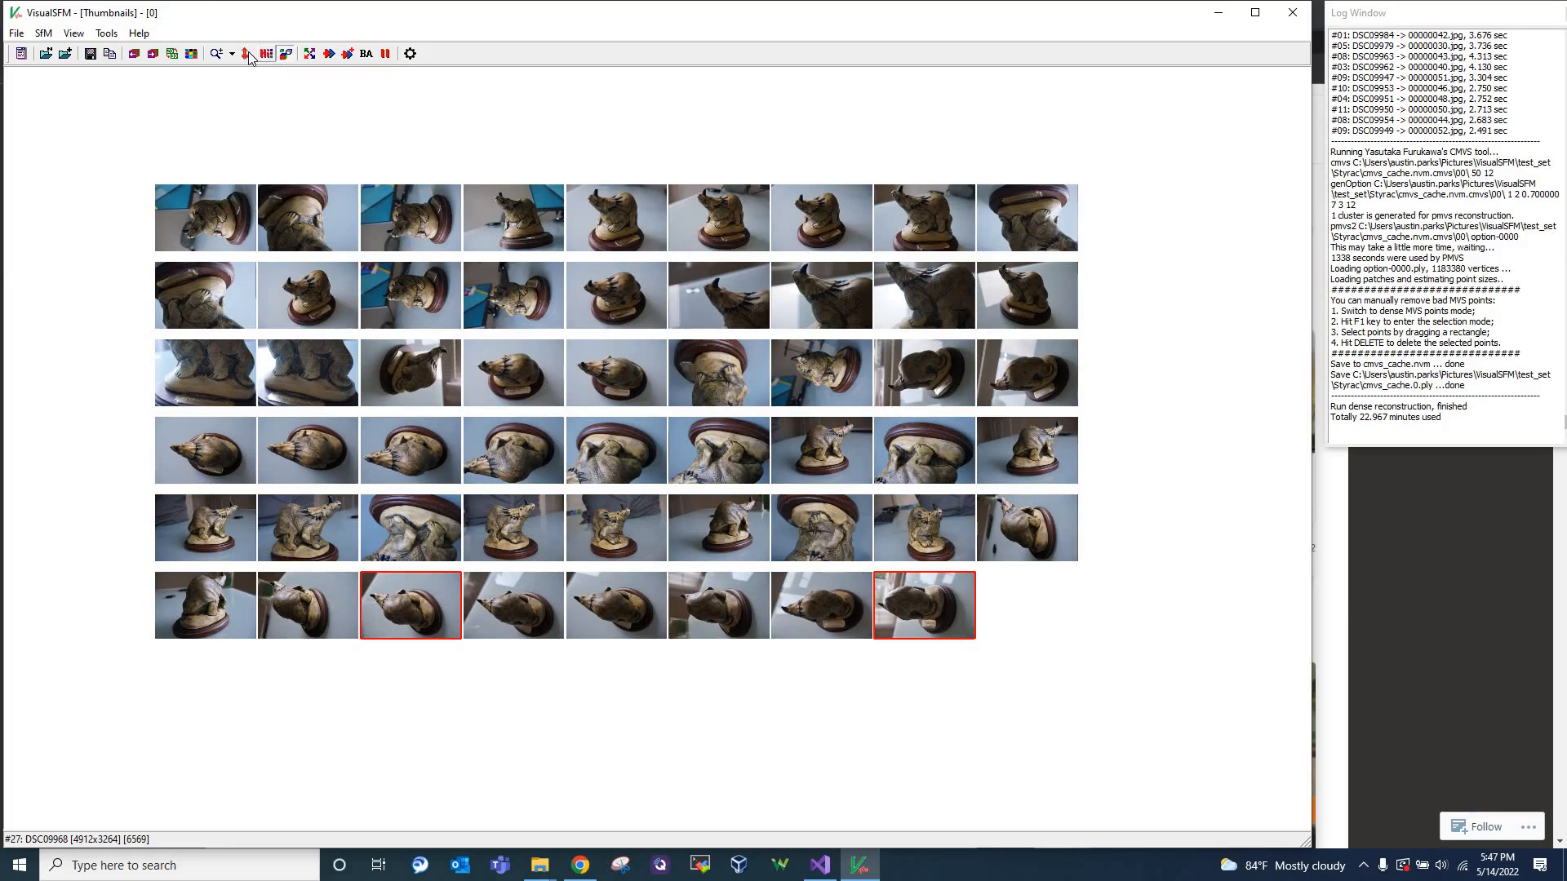
Show the feature matches for the highlighted image pair DSC09949 and DSC09952, with both full photos in view
left_click(249, 58)
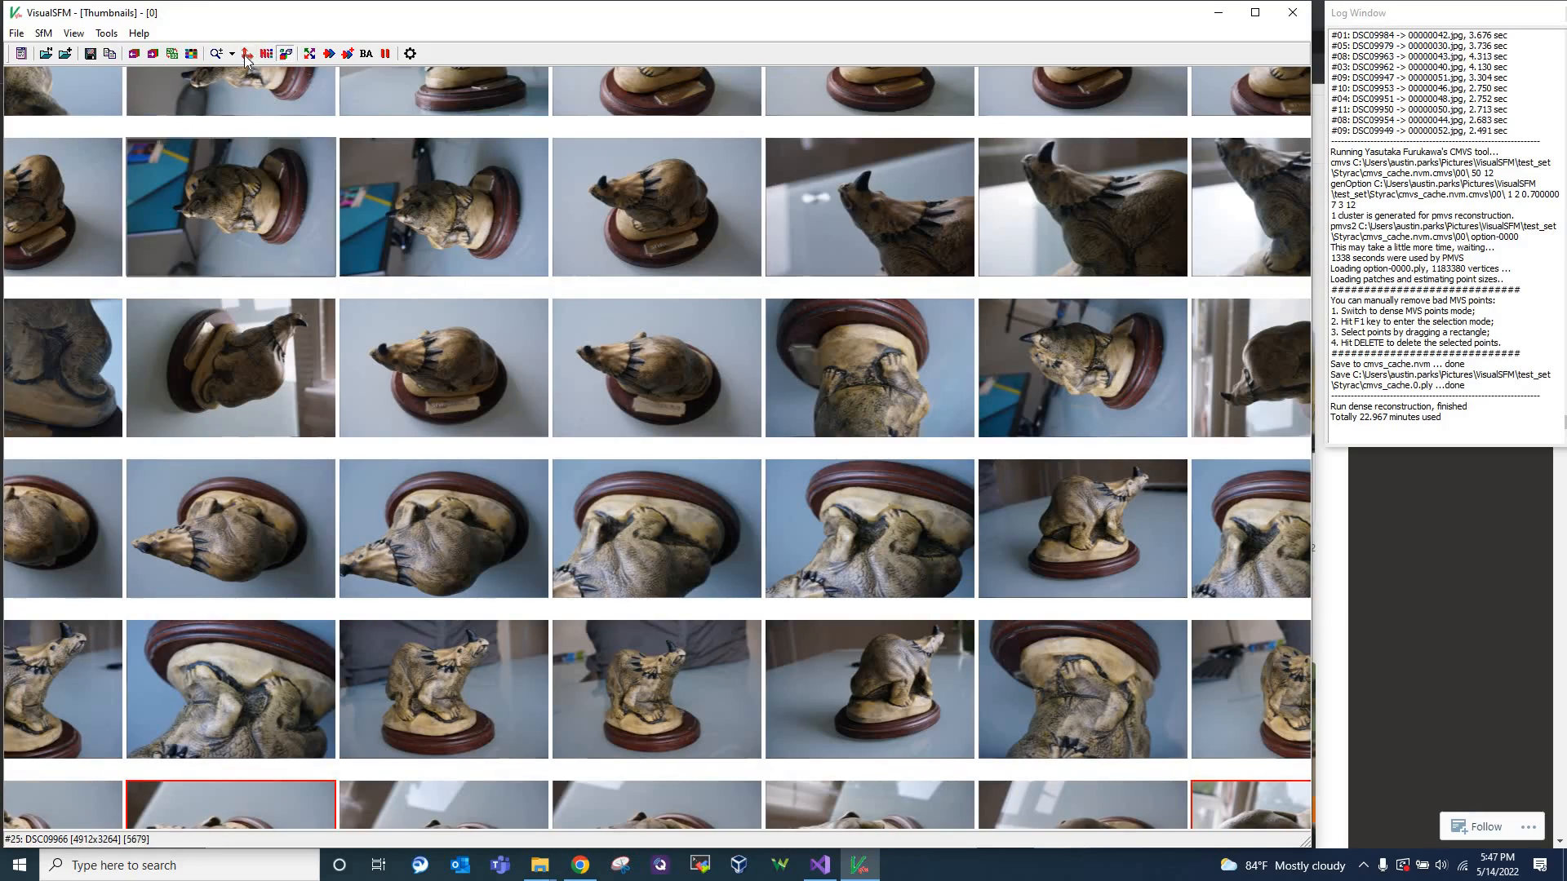
left_click(247, 57)
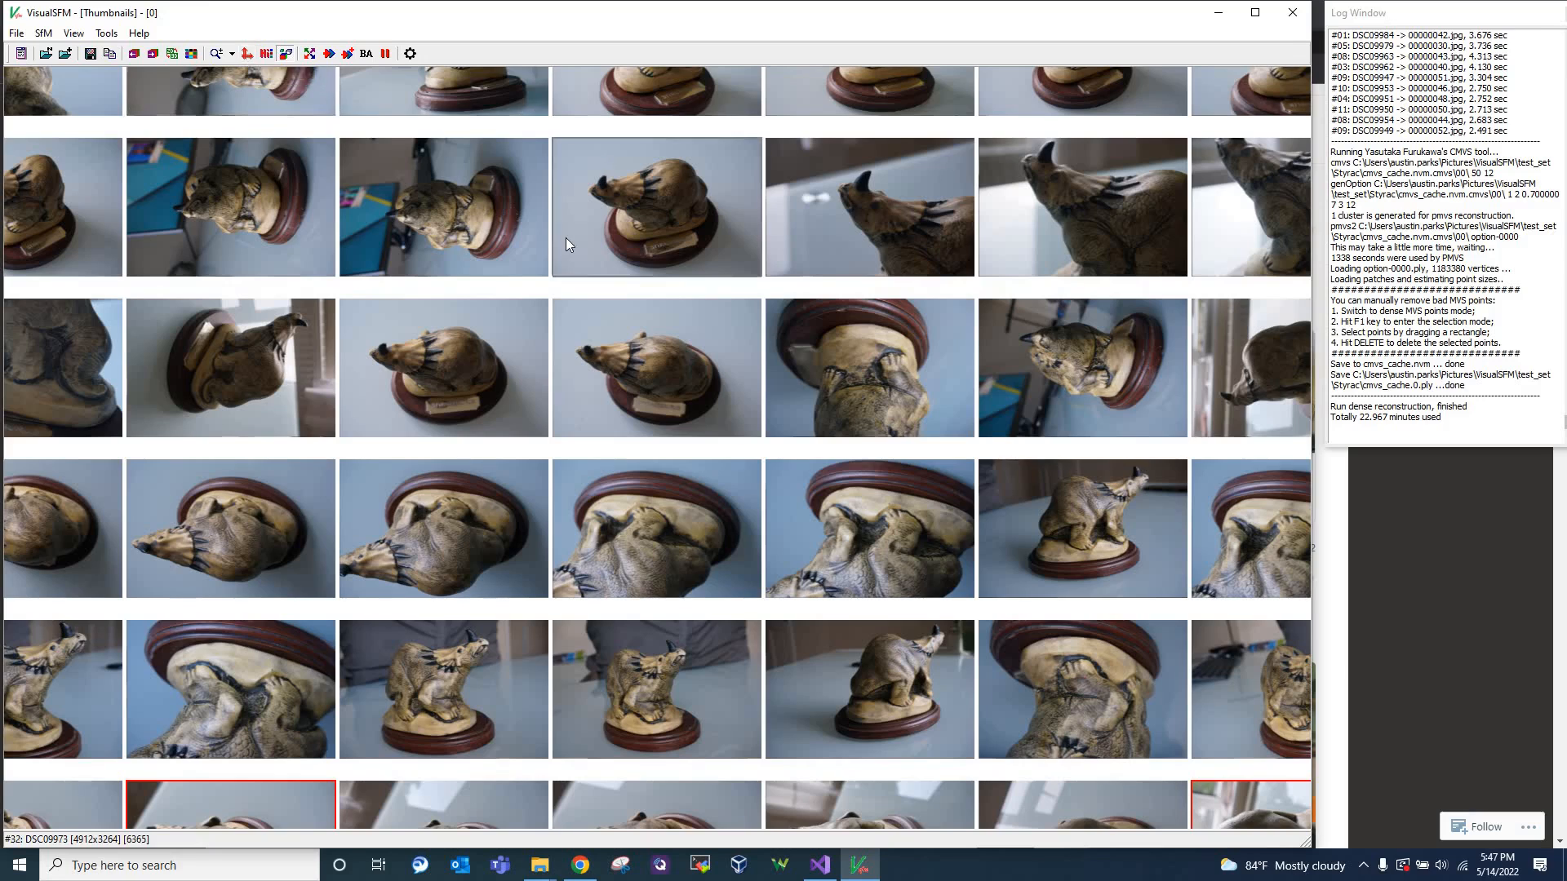
scroll(566, 238, "down", 5)
scroll(566, 238, "up", 1)
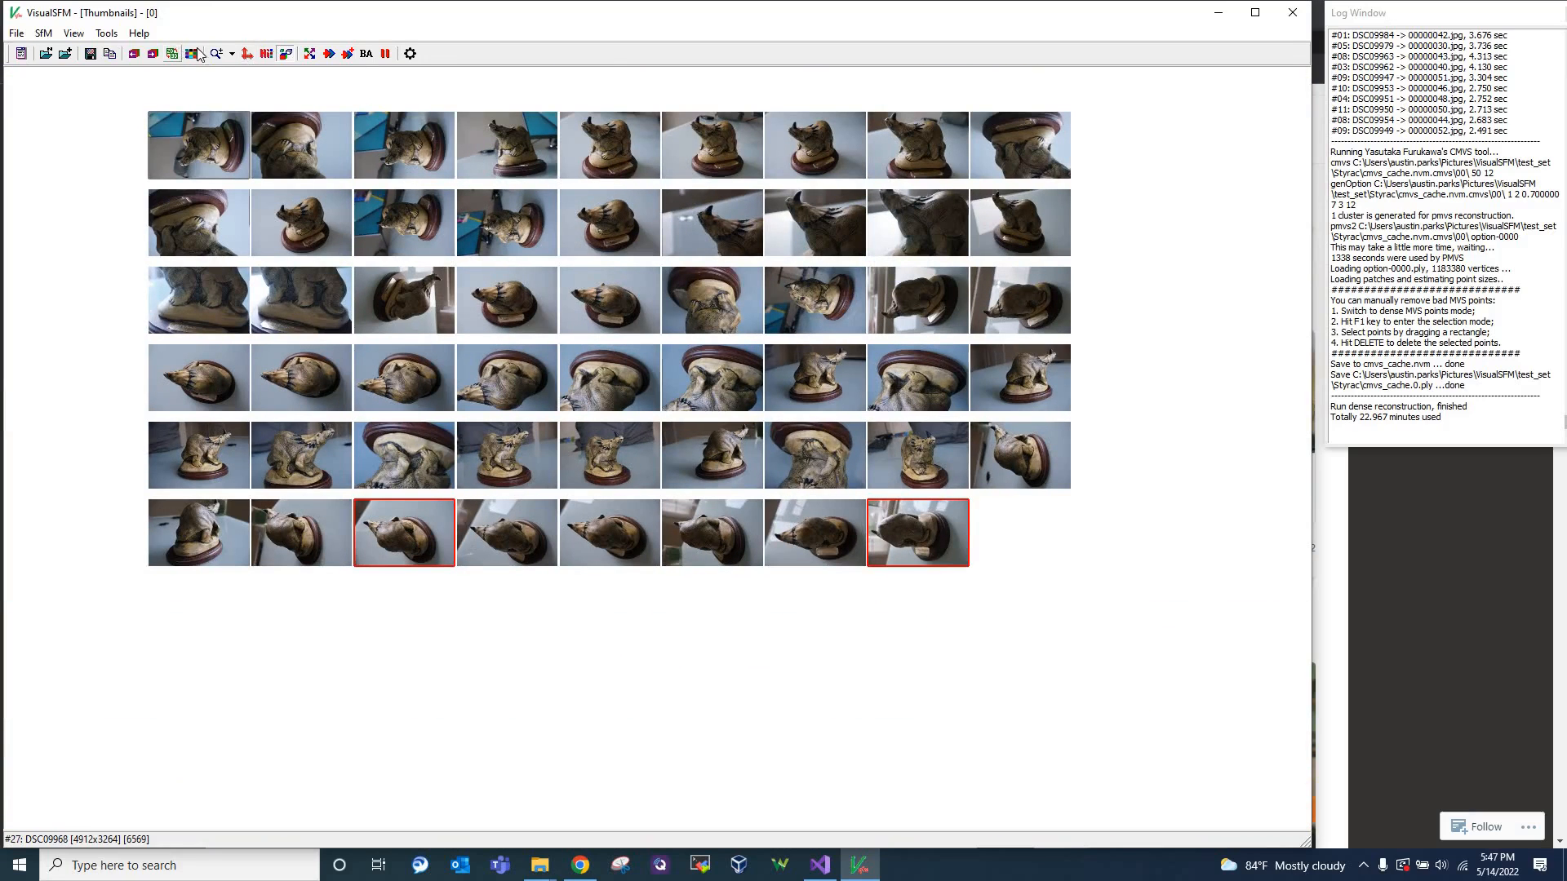
left_click(73, 33)
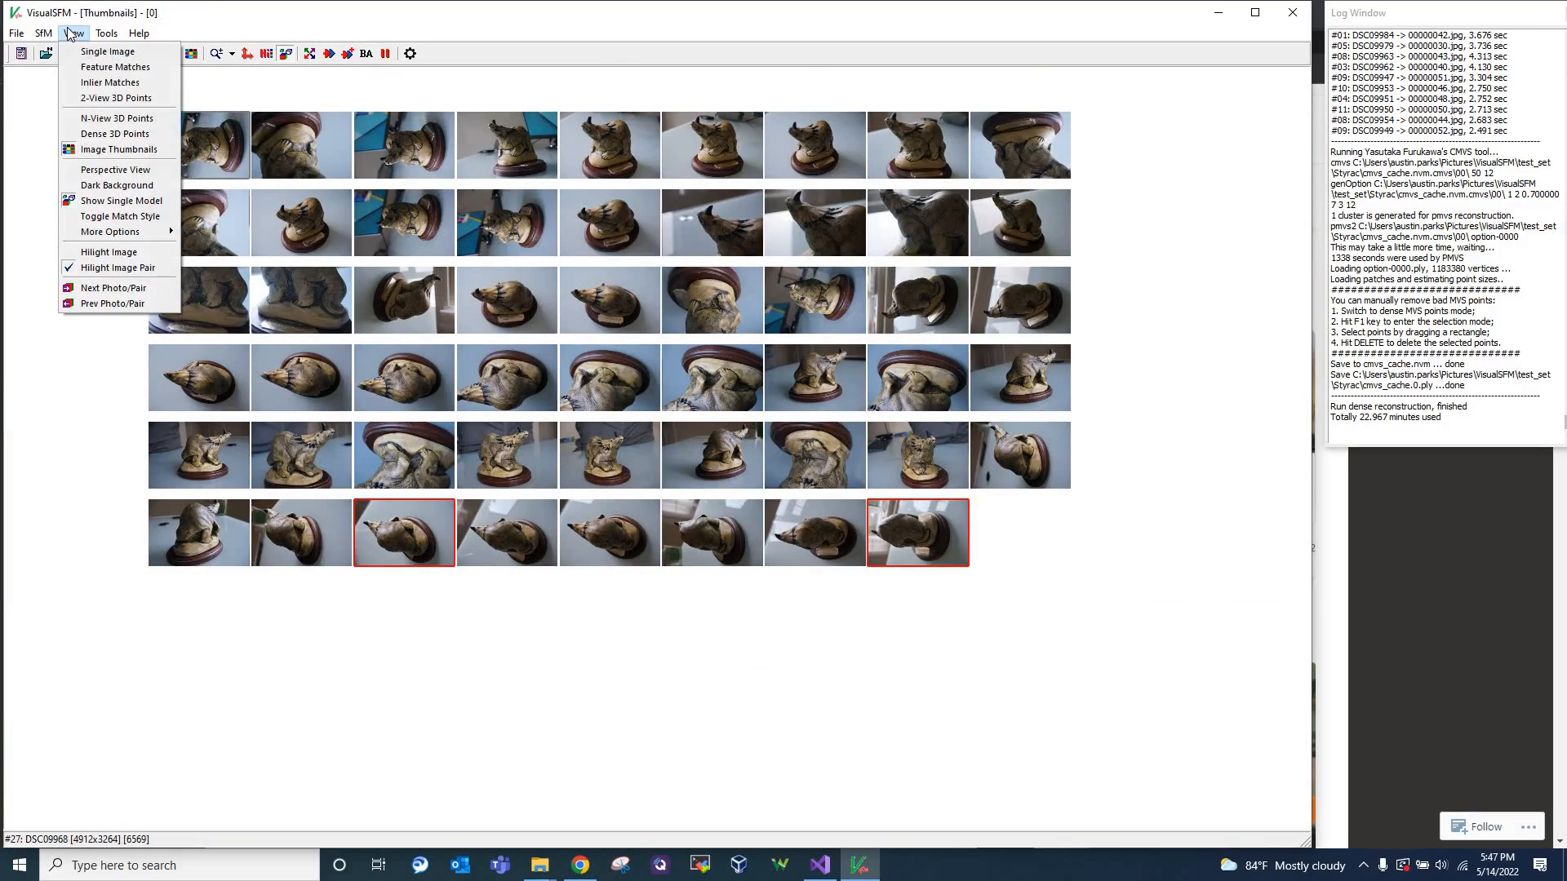
left_click(80, 69)
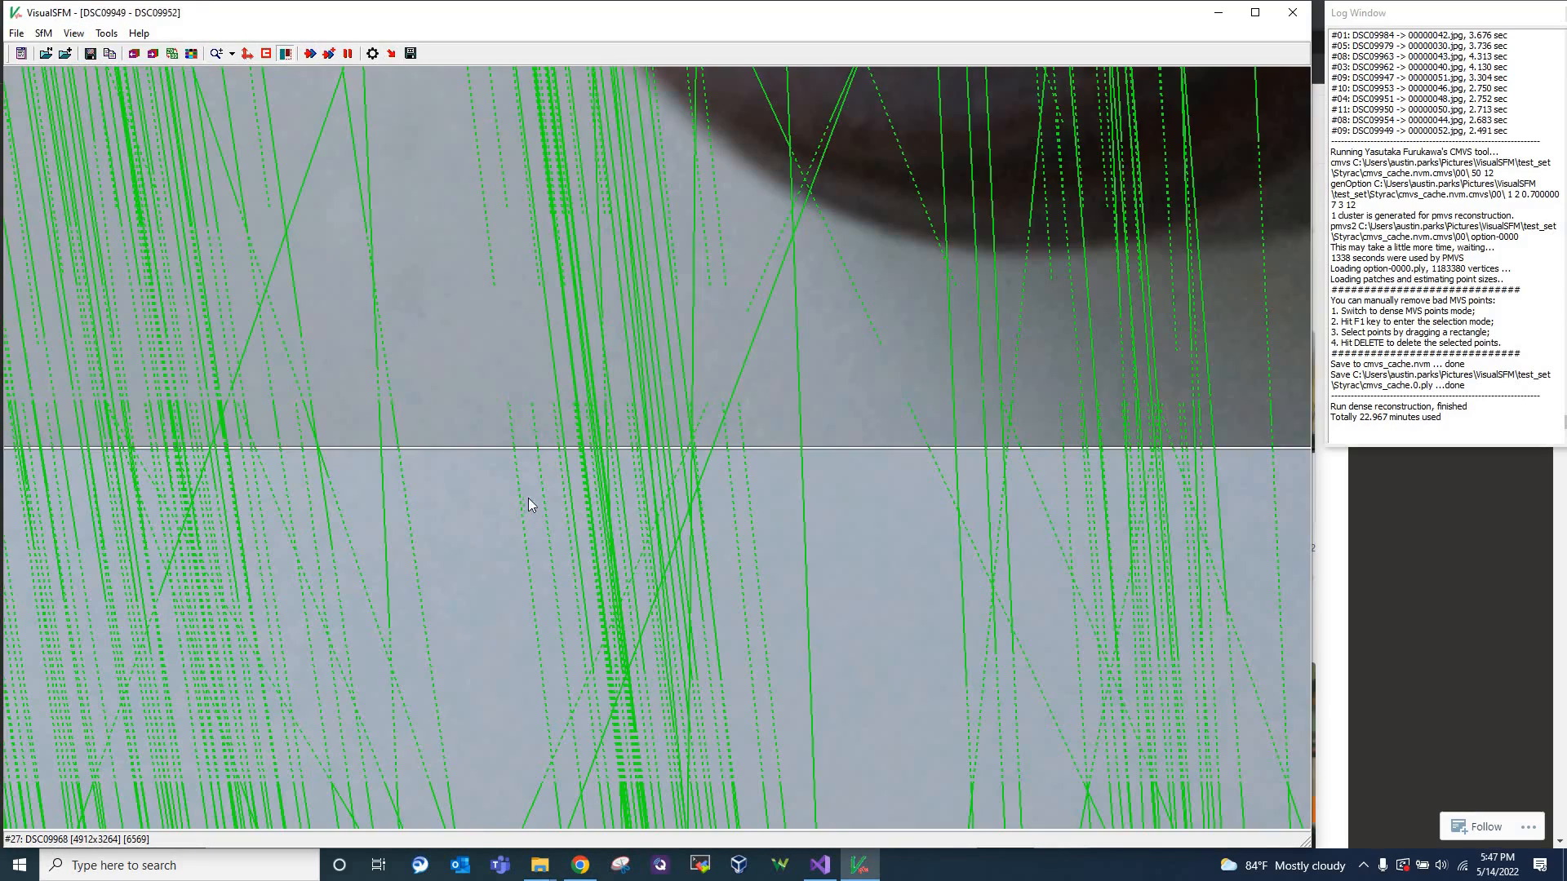
scroll(670, 356, "down", 14)
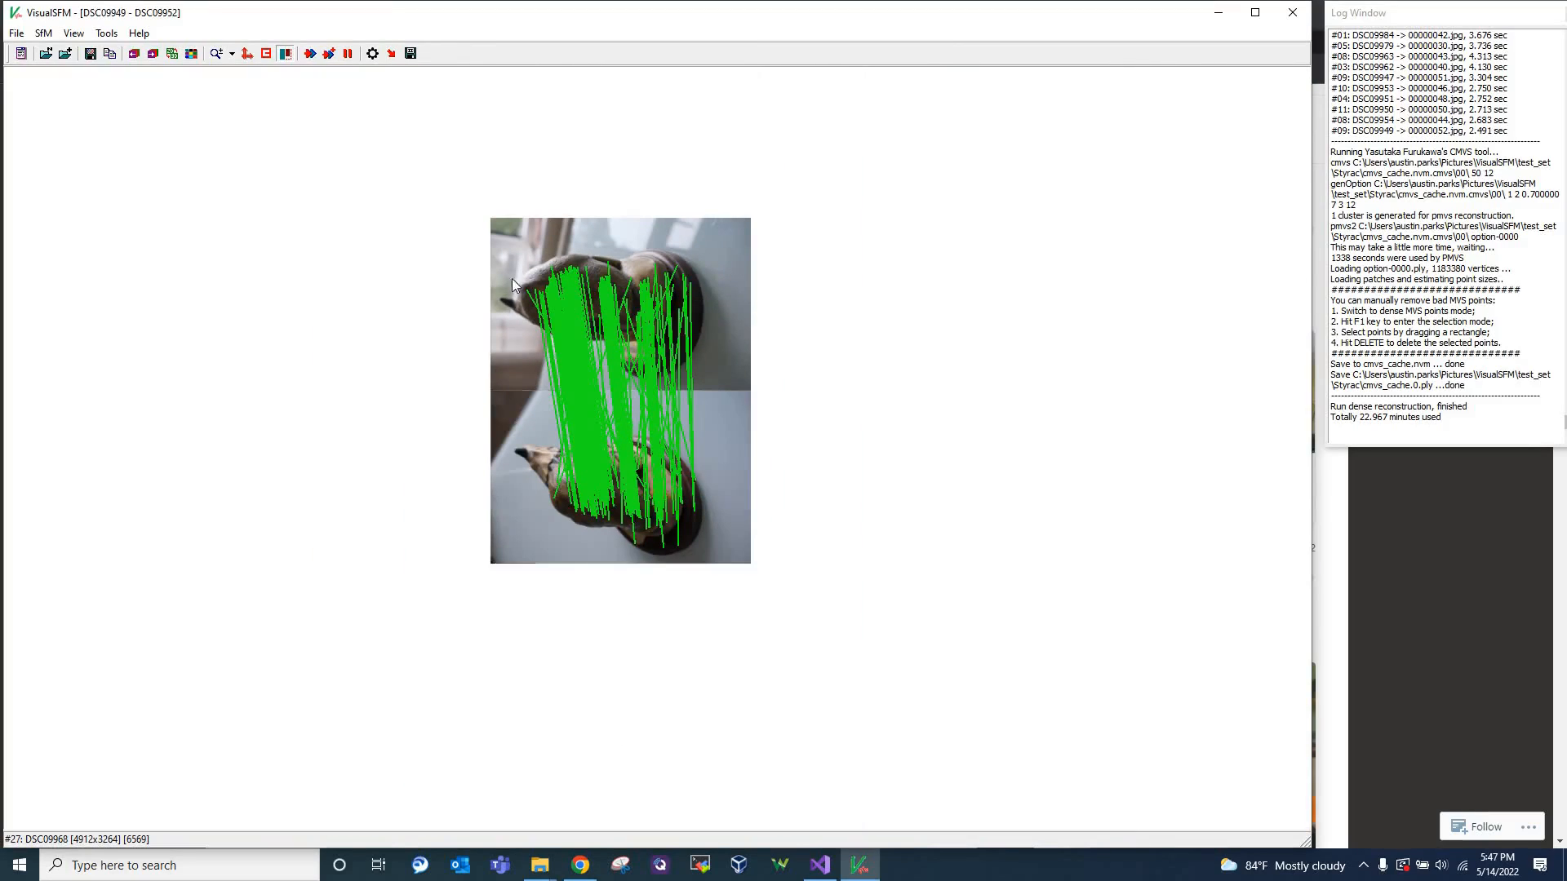
scroll(512, 278, "up", 1)
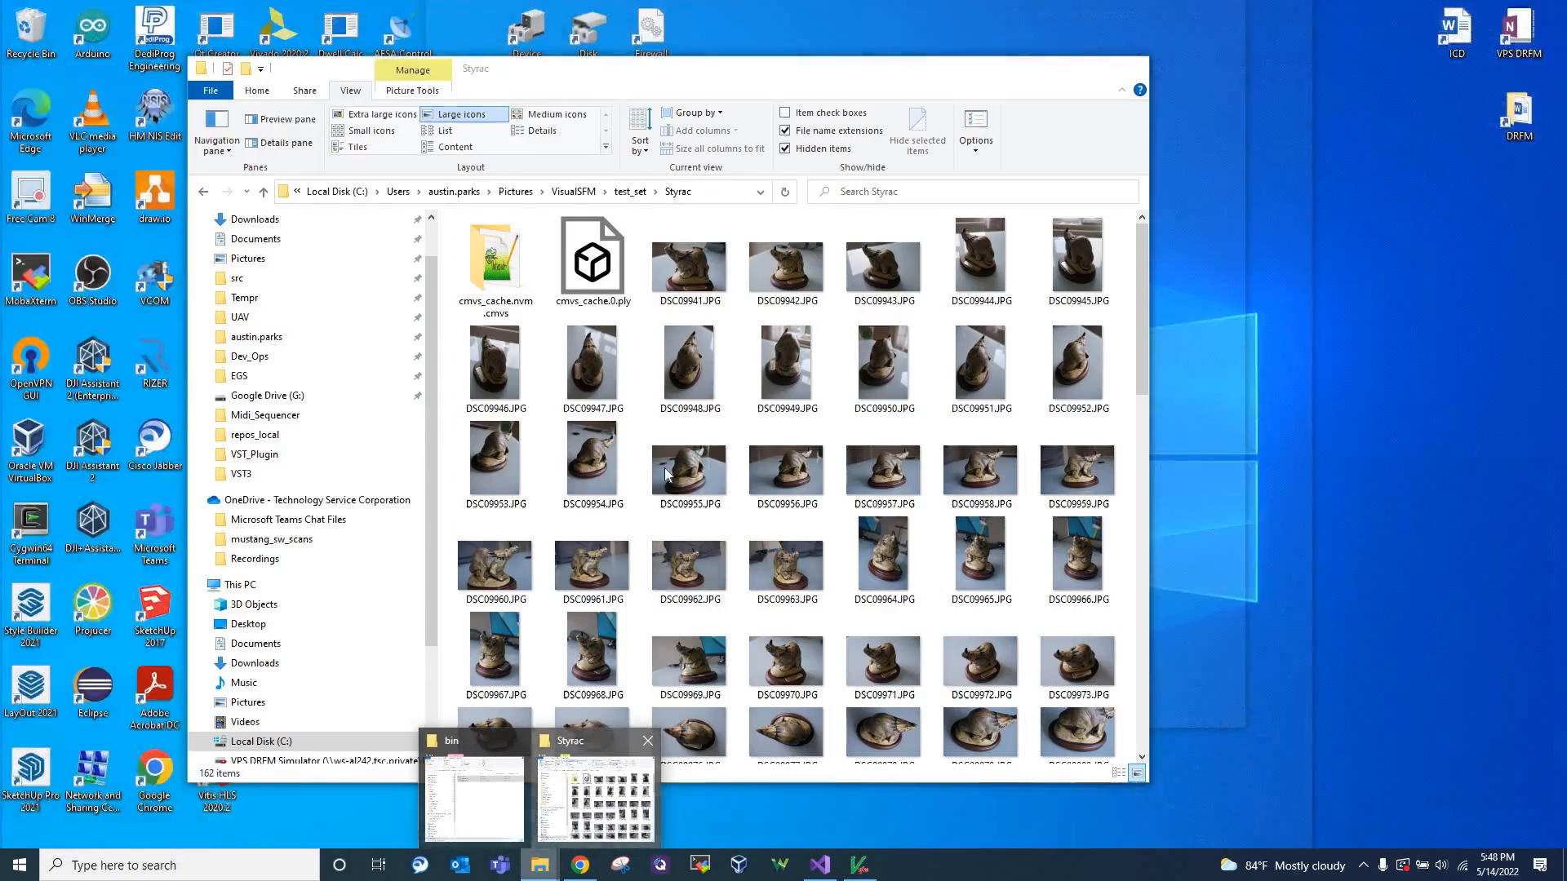
Browse the photos and .mat files in the Styrac folder in File Explorer, and return to VisualSFM
left_click(595, 796)
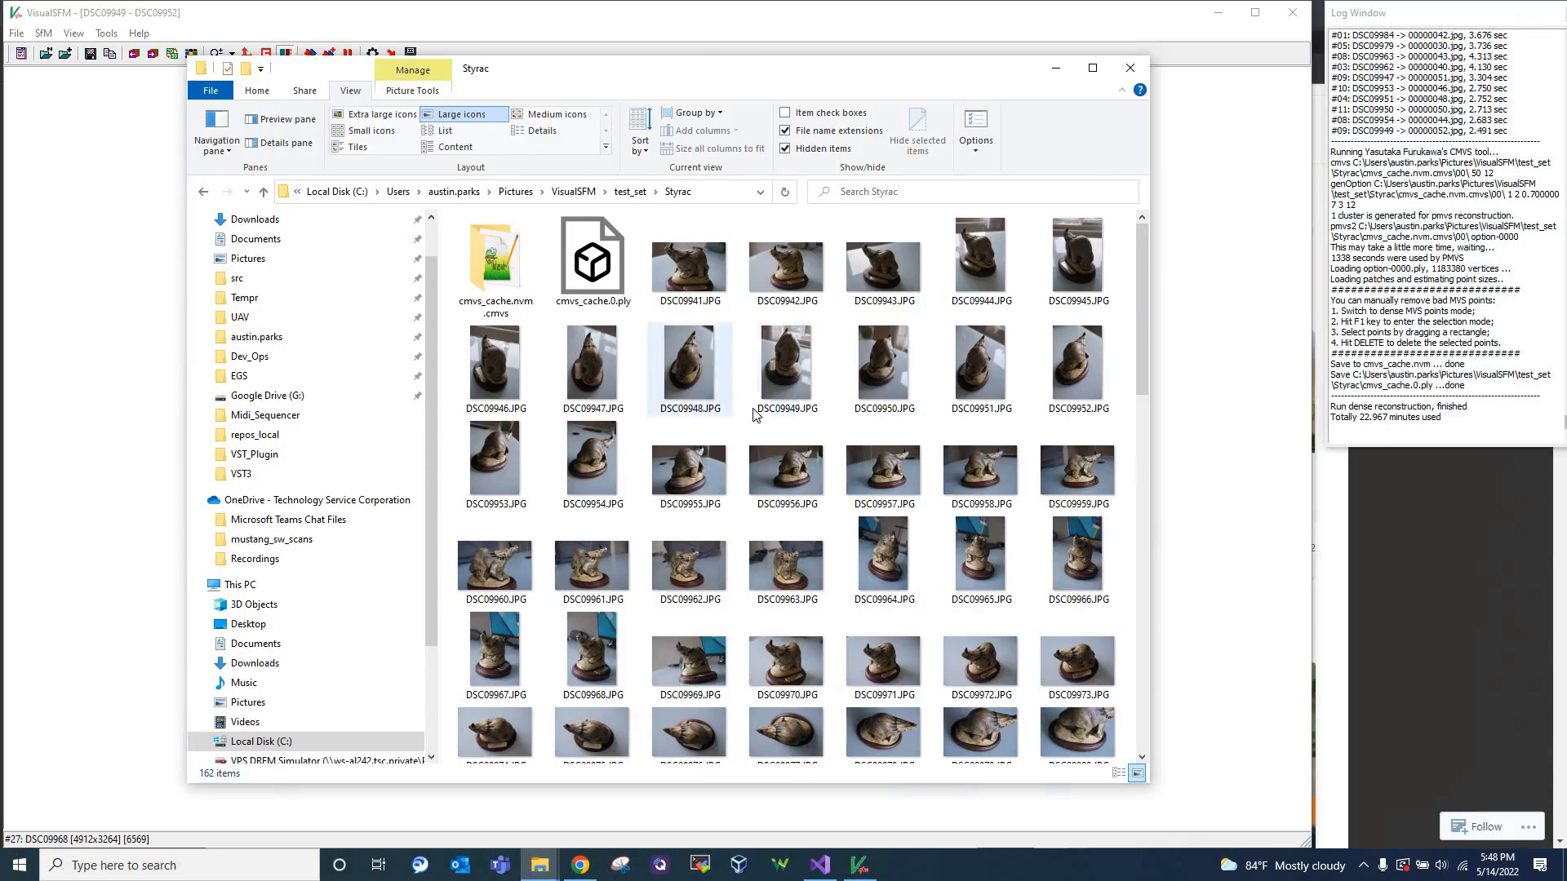
scroll(892, 396, "down", 10)
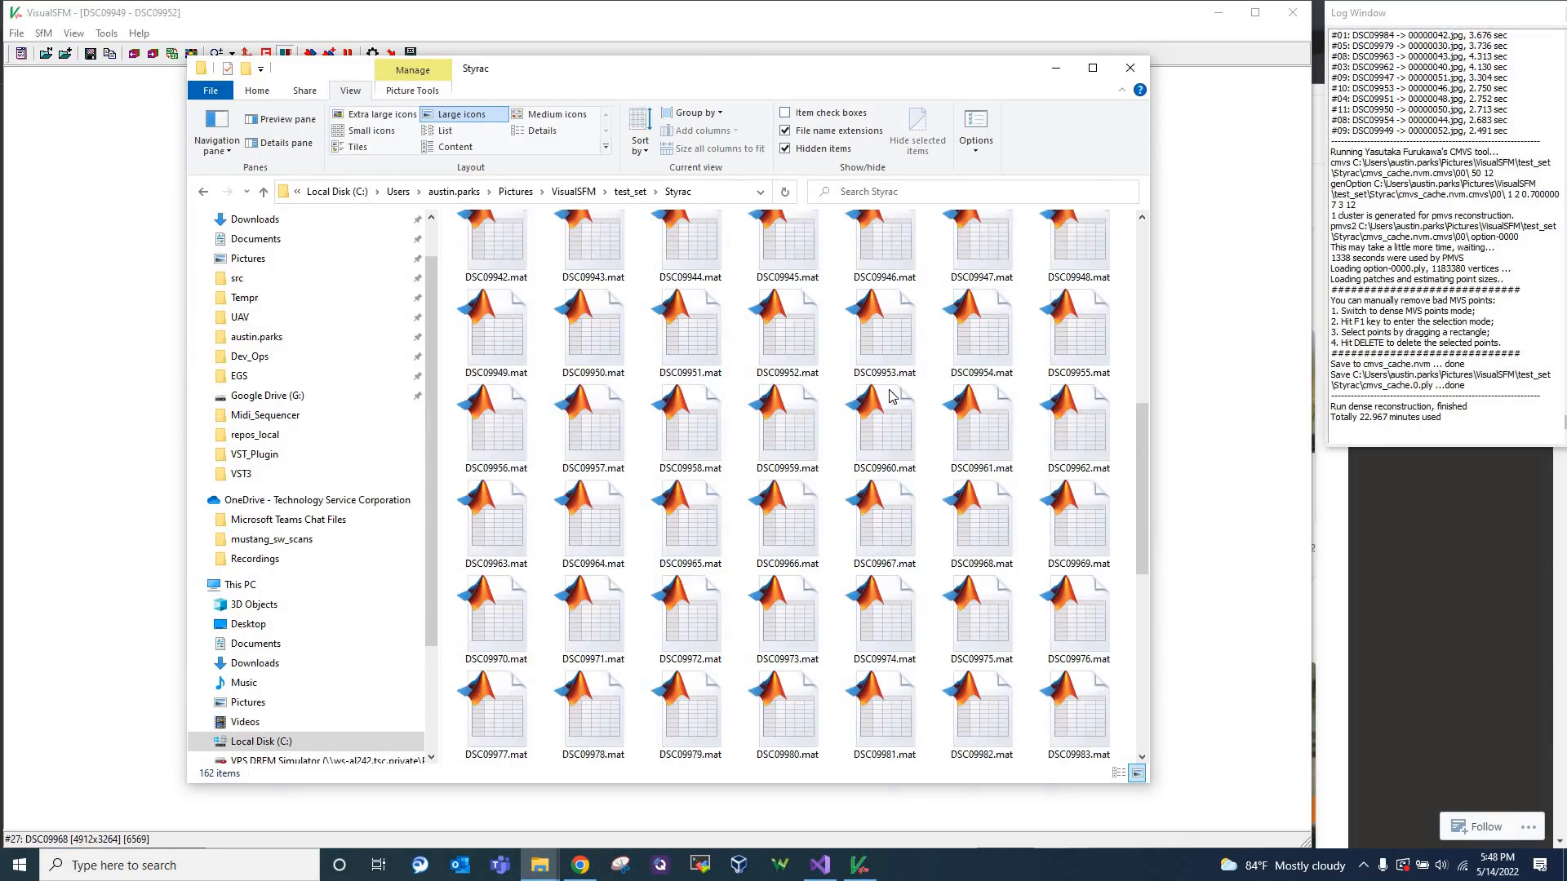
scroll(890, 396, "down", 5)
scroll(774, 417, "up", 15)
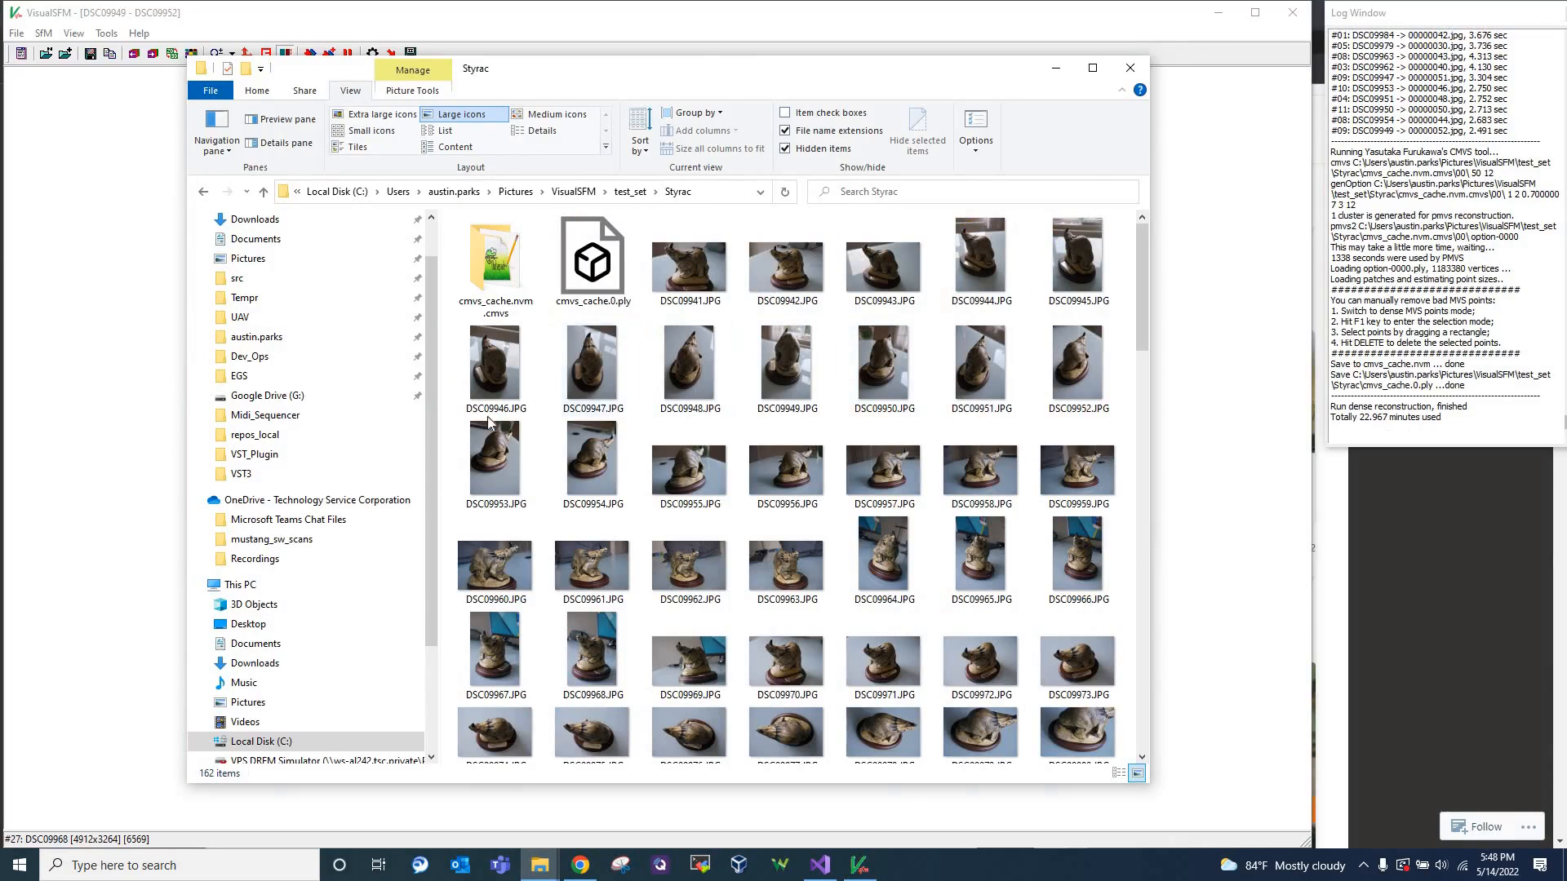
left_click(130, 459)
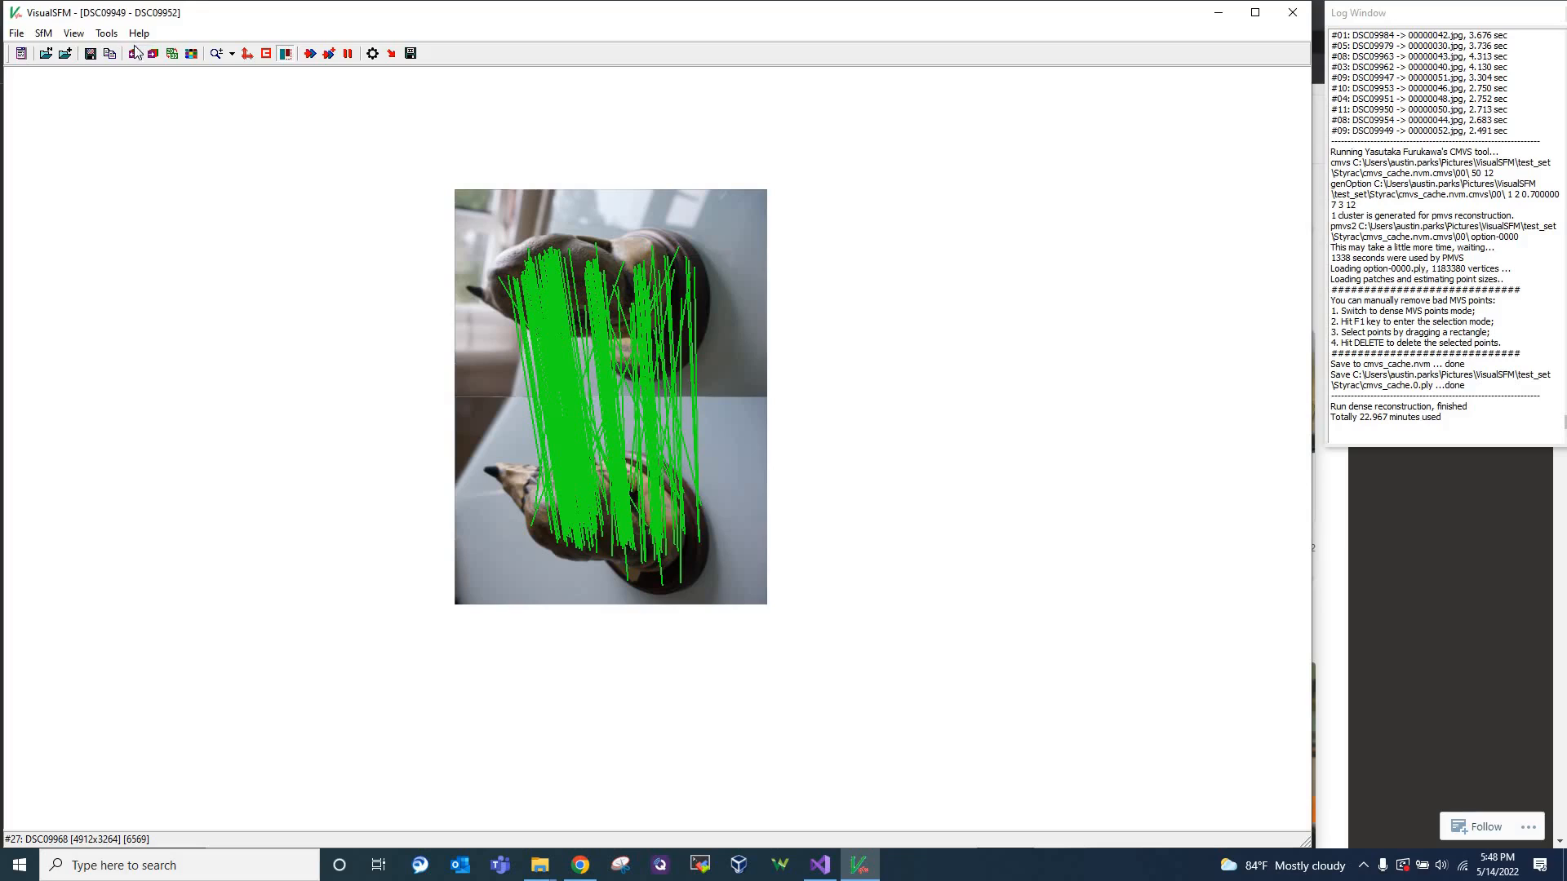
Show the two-view 3D points of the pair DSC09949 and DSC09952, and the single image DSC09949
left_click(73, 33)
left_click(79, 67)
left_click(73, 33)
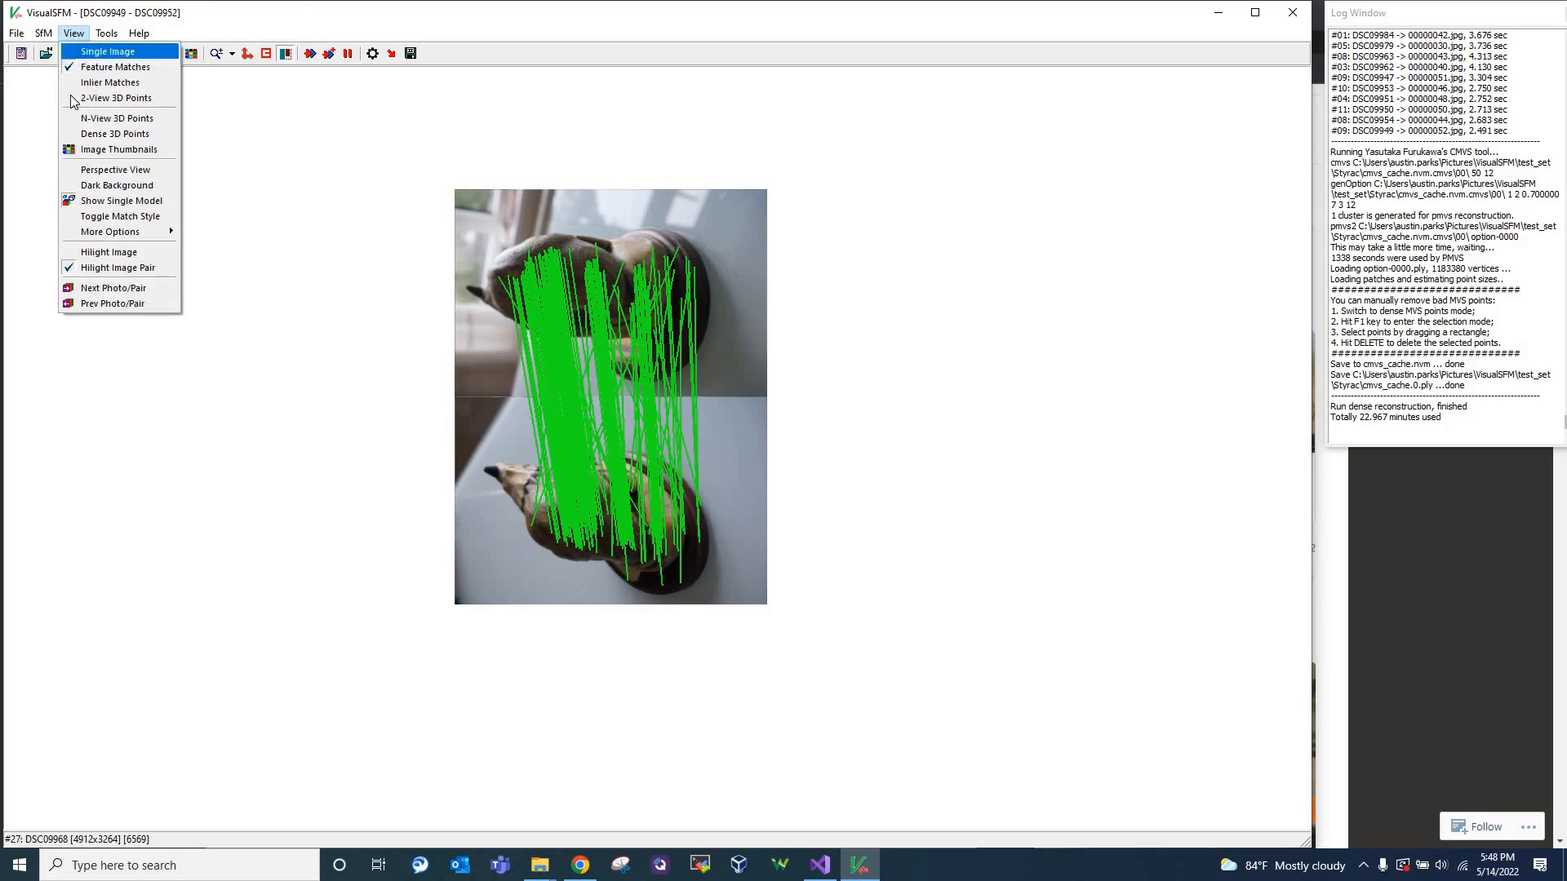
left_click(89, 96)
left_click(76, 32)
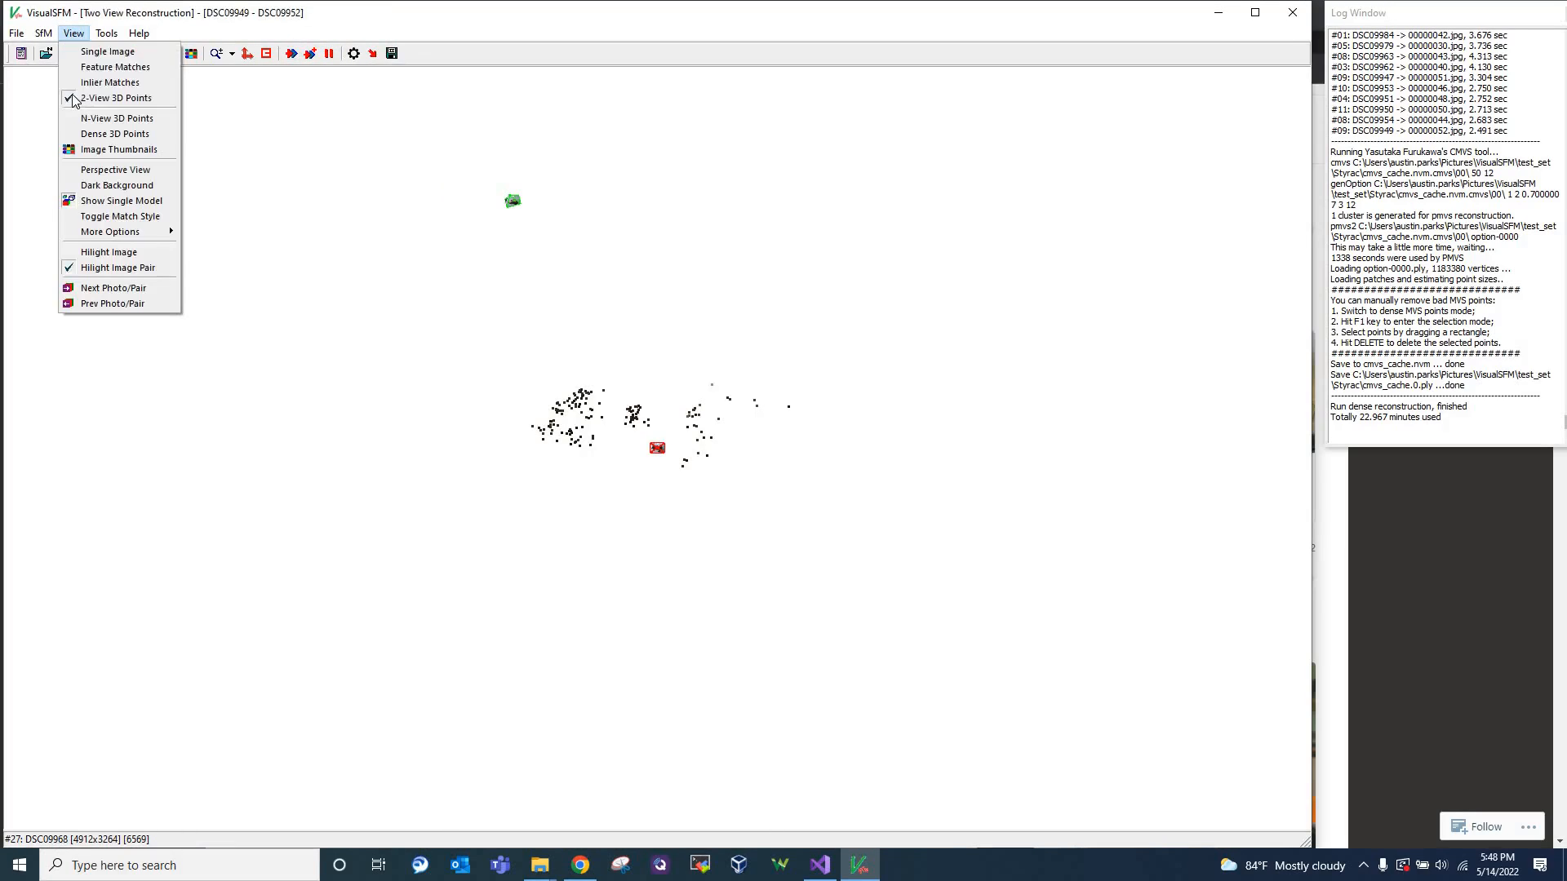
left_click(94, 51)
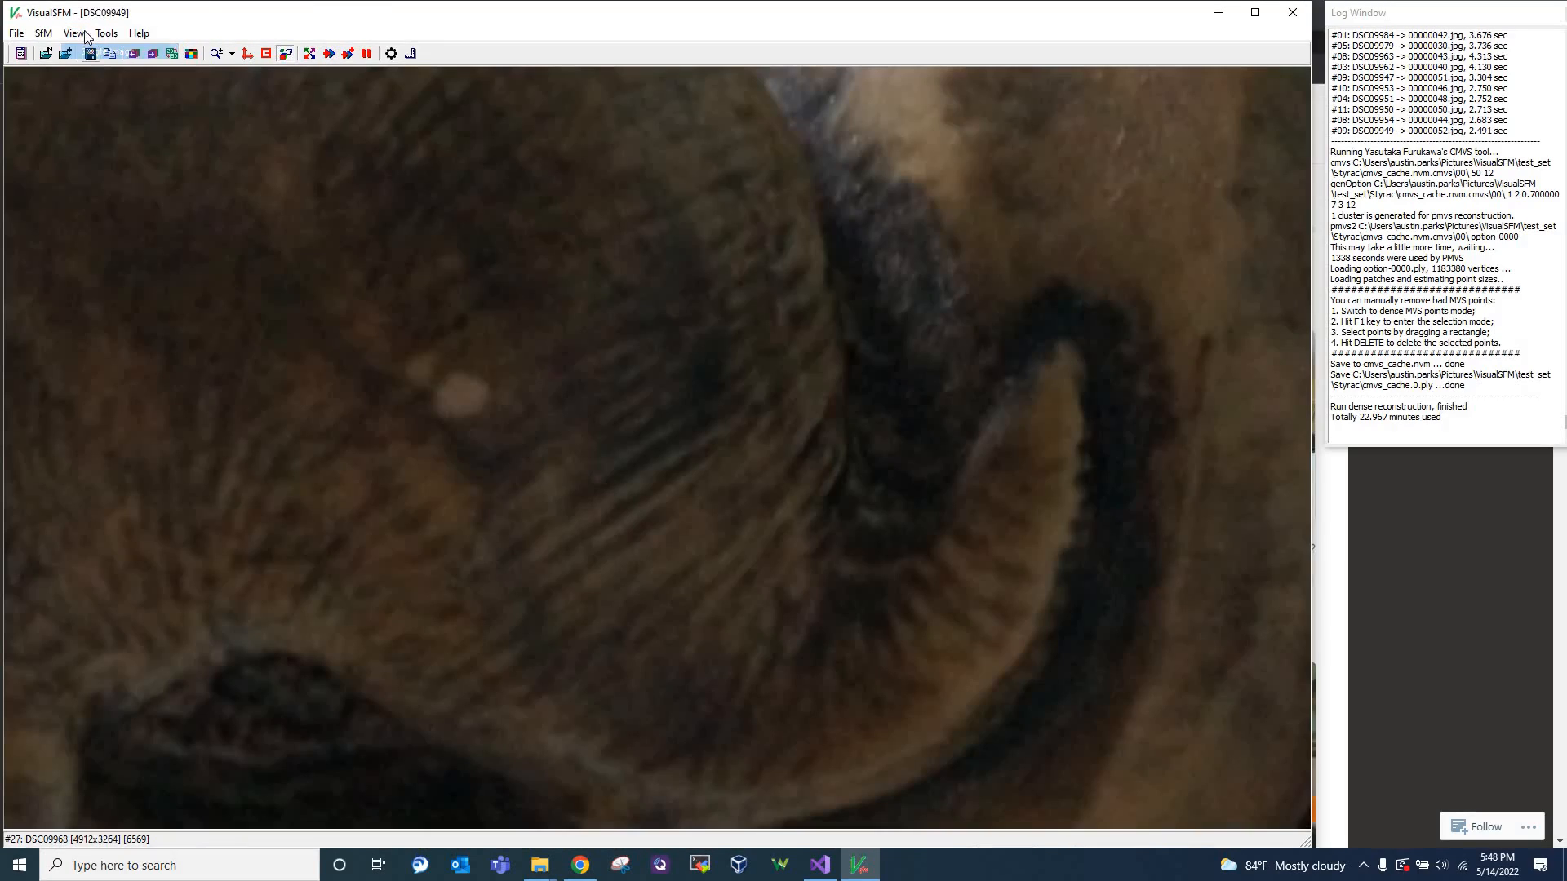
Return to the image thumbnails with all photos in view, and turn off Show Single Model
left_click(74, 32)
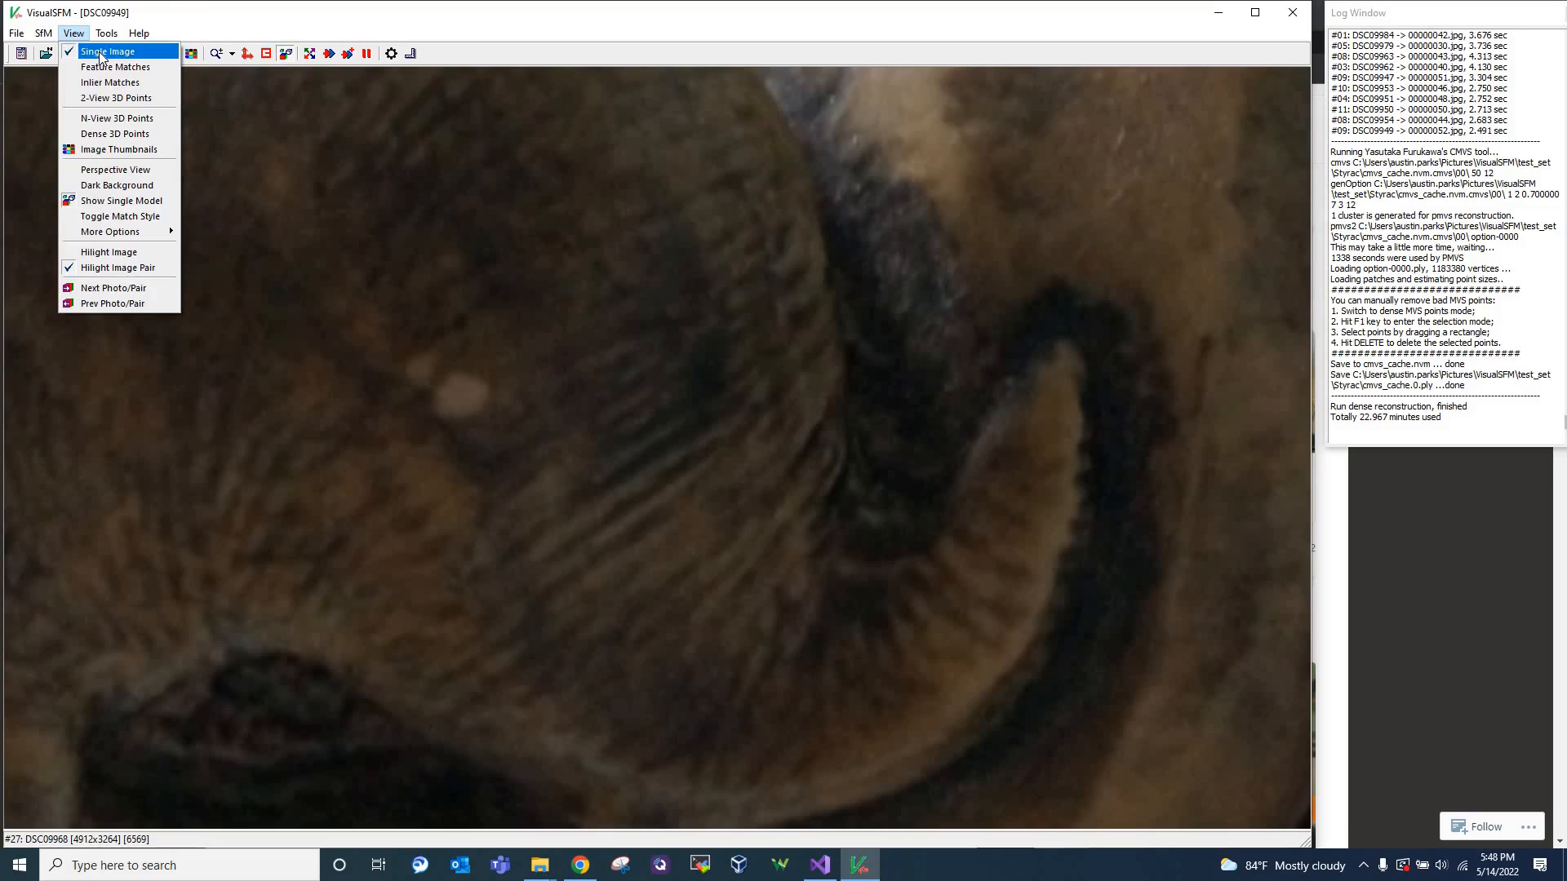
left_click(99, 152)
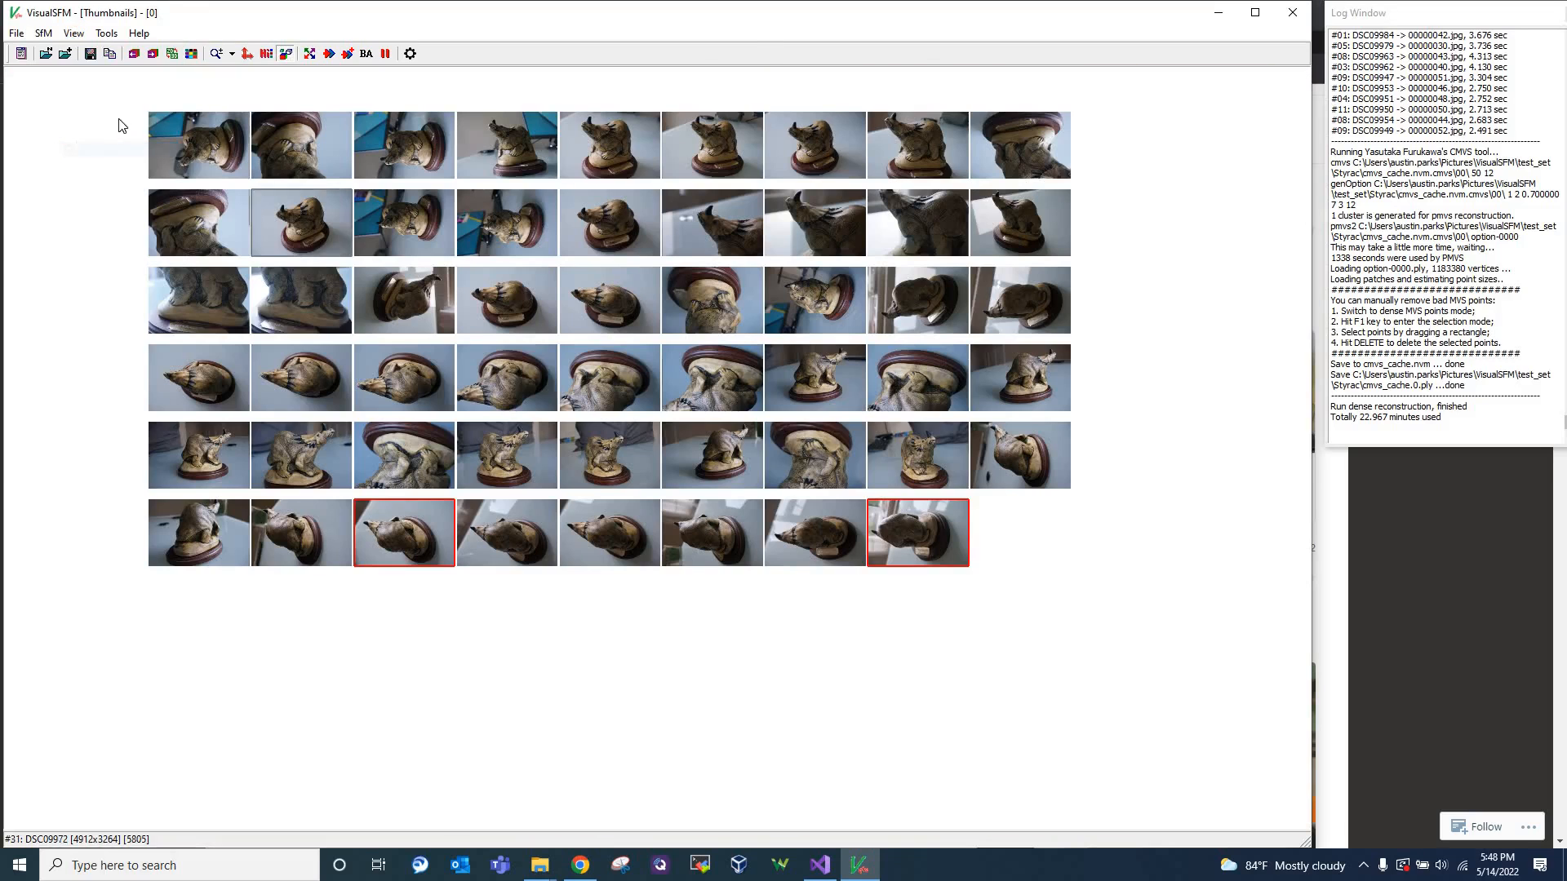
scroll(91, 204, "up", 1)
scroll(88, 200, "down", 1)
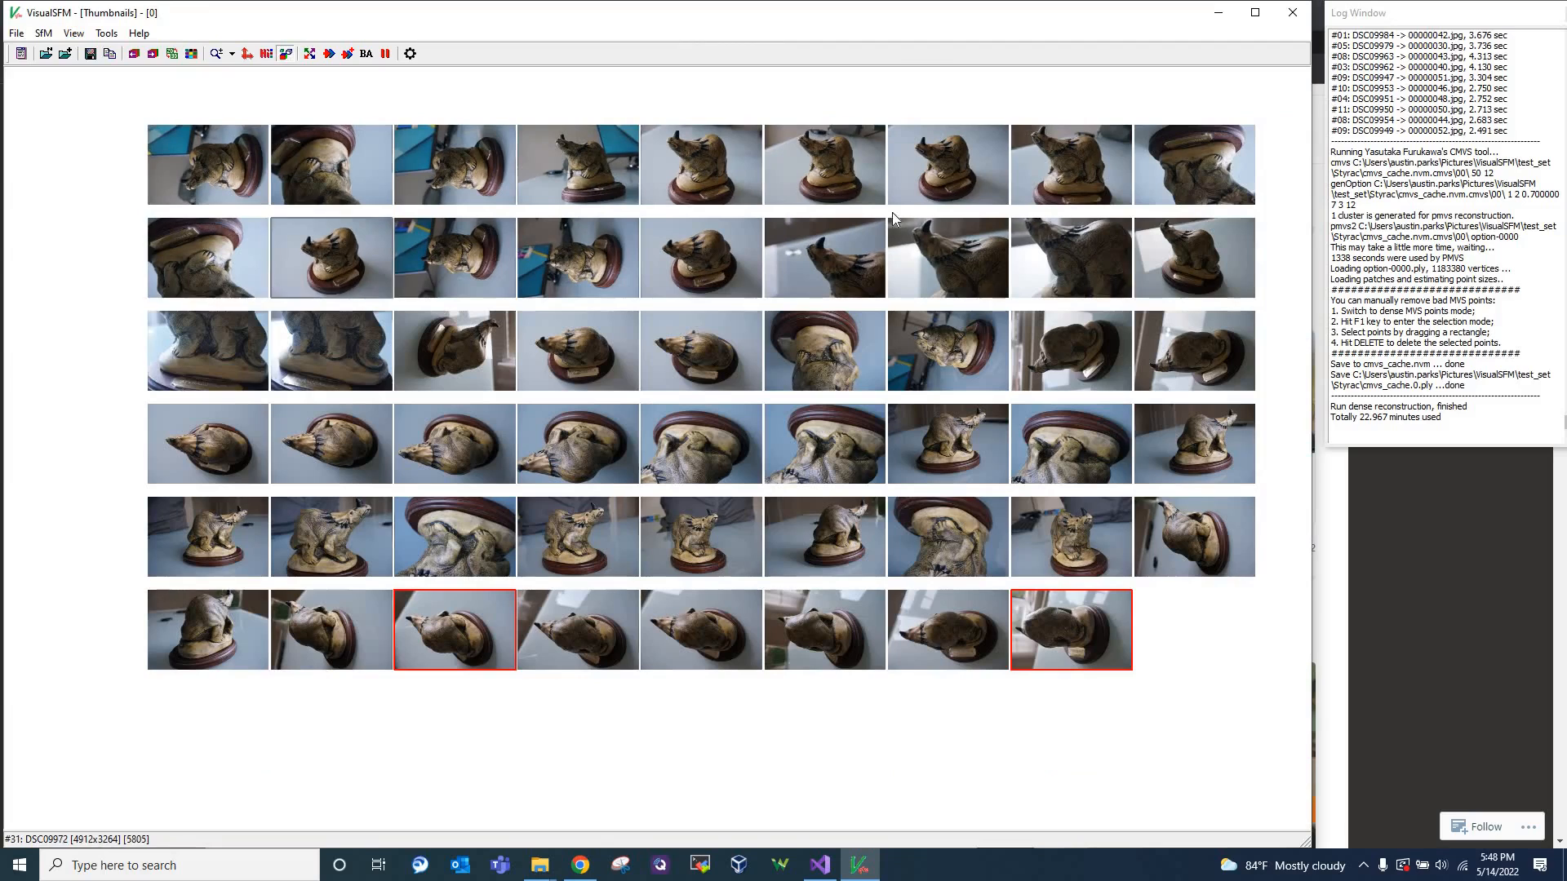
left_click_drag(829, 754, 814, 802)
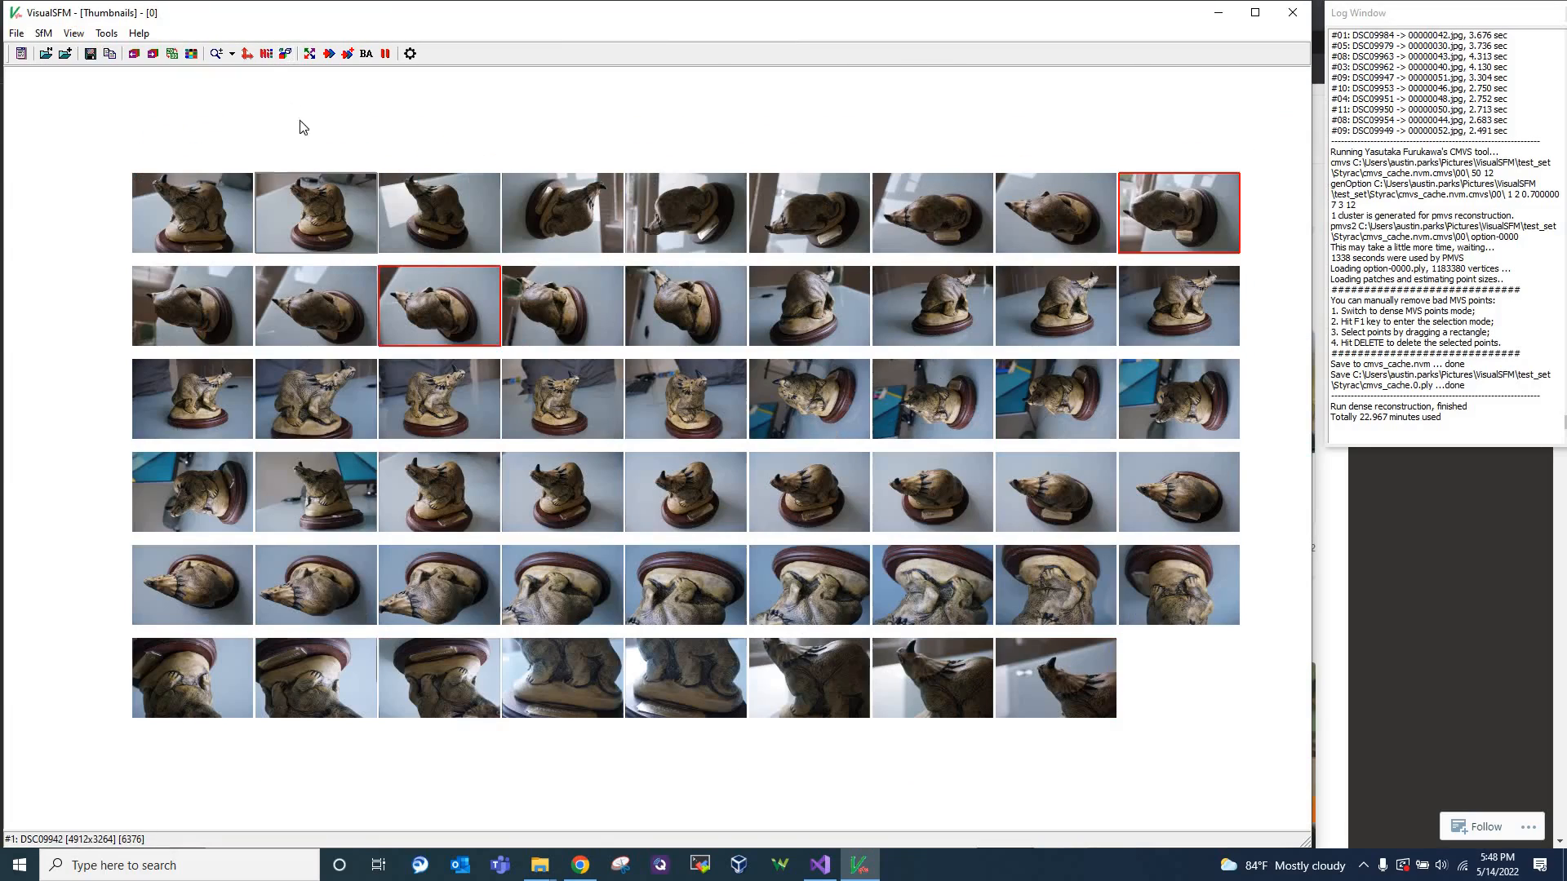
left_click_drag(367, 129, 326, 125)
left_click(285, 56)
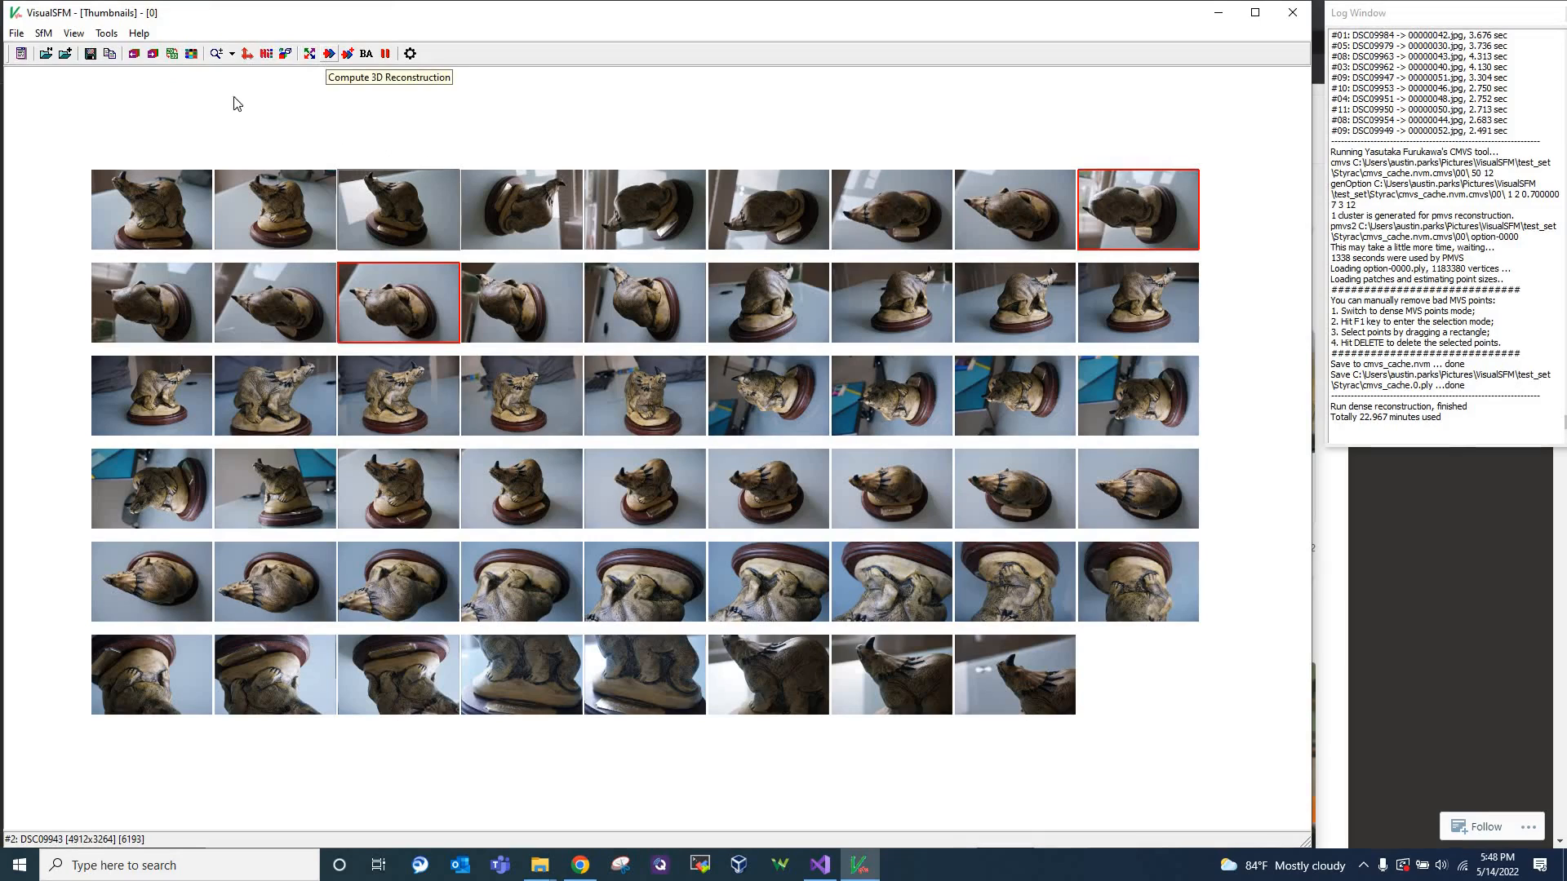
Show the N-view 3D points and examine the camera positions around the sparse dinosaur model up close
left_click(74, 32)
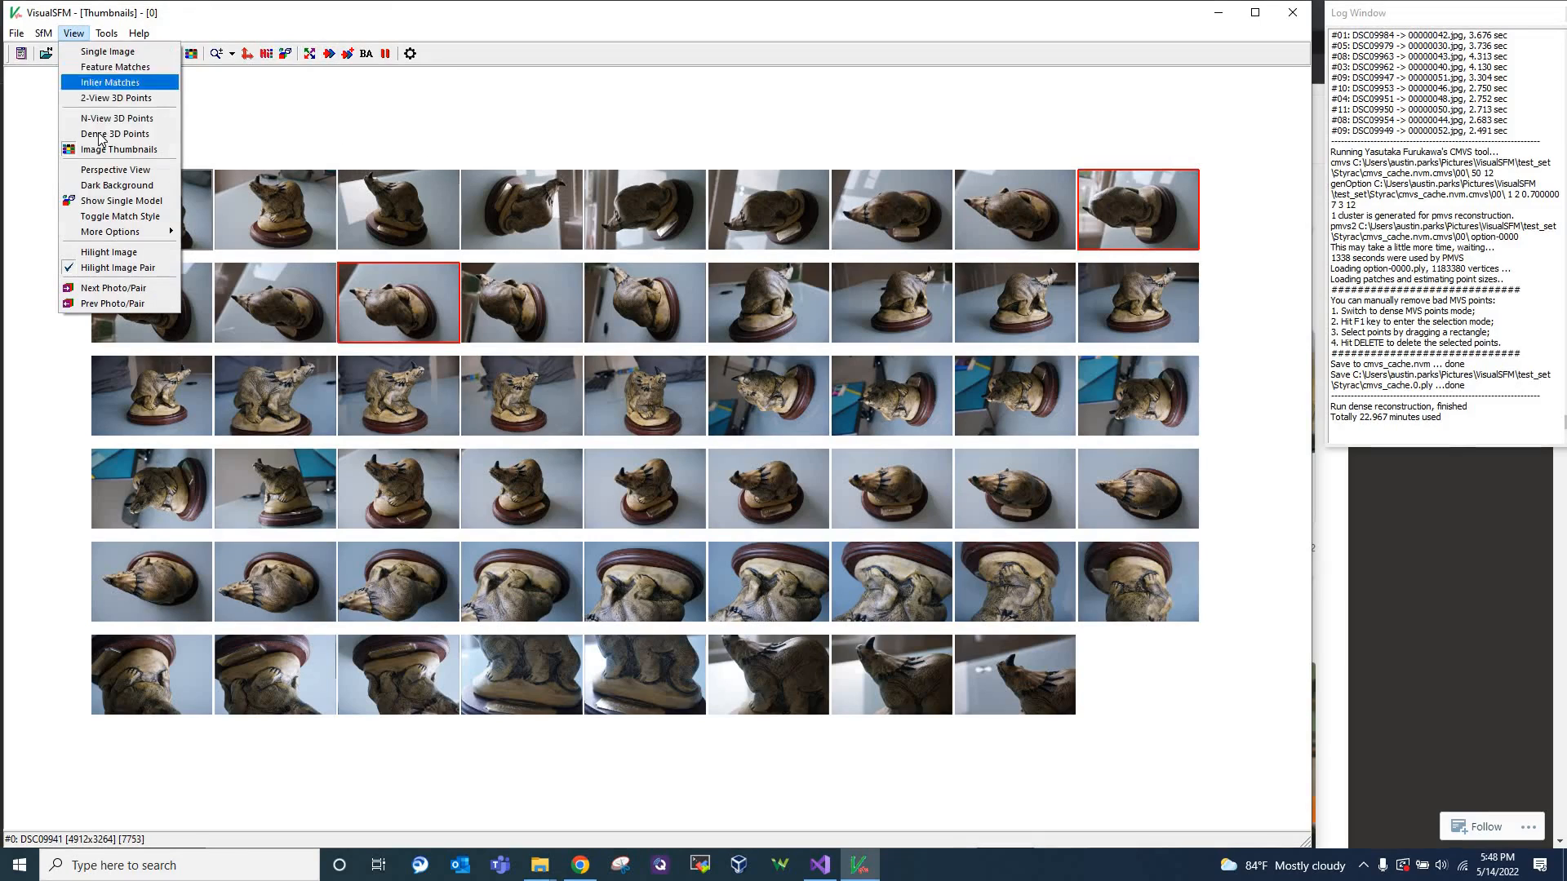
left_click(110, 118)
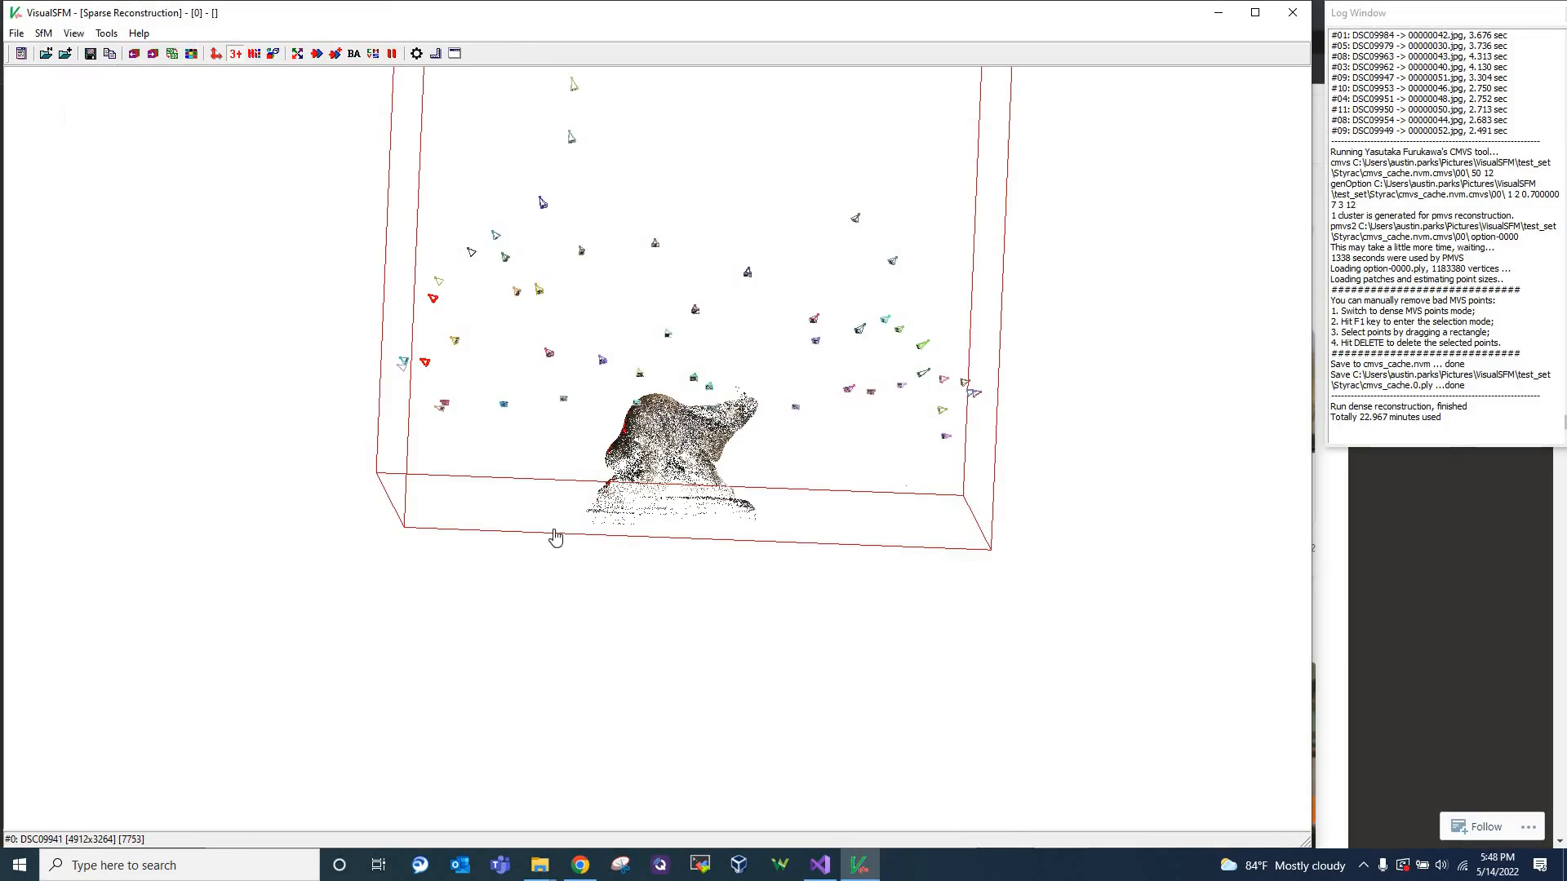
left_click_drag(531, 552, 473, 613)
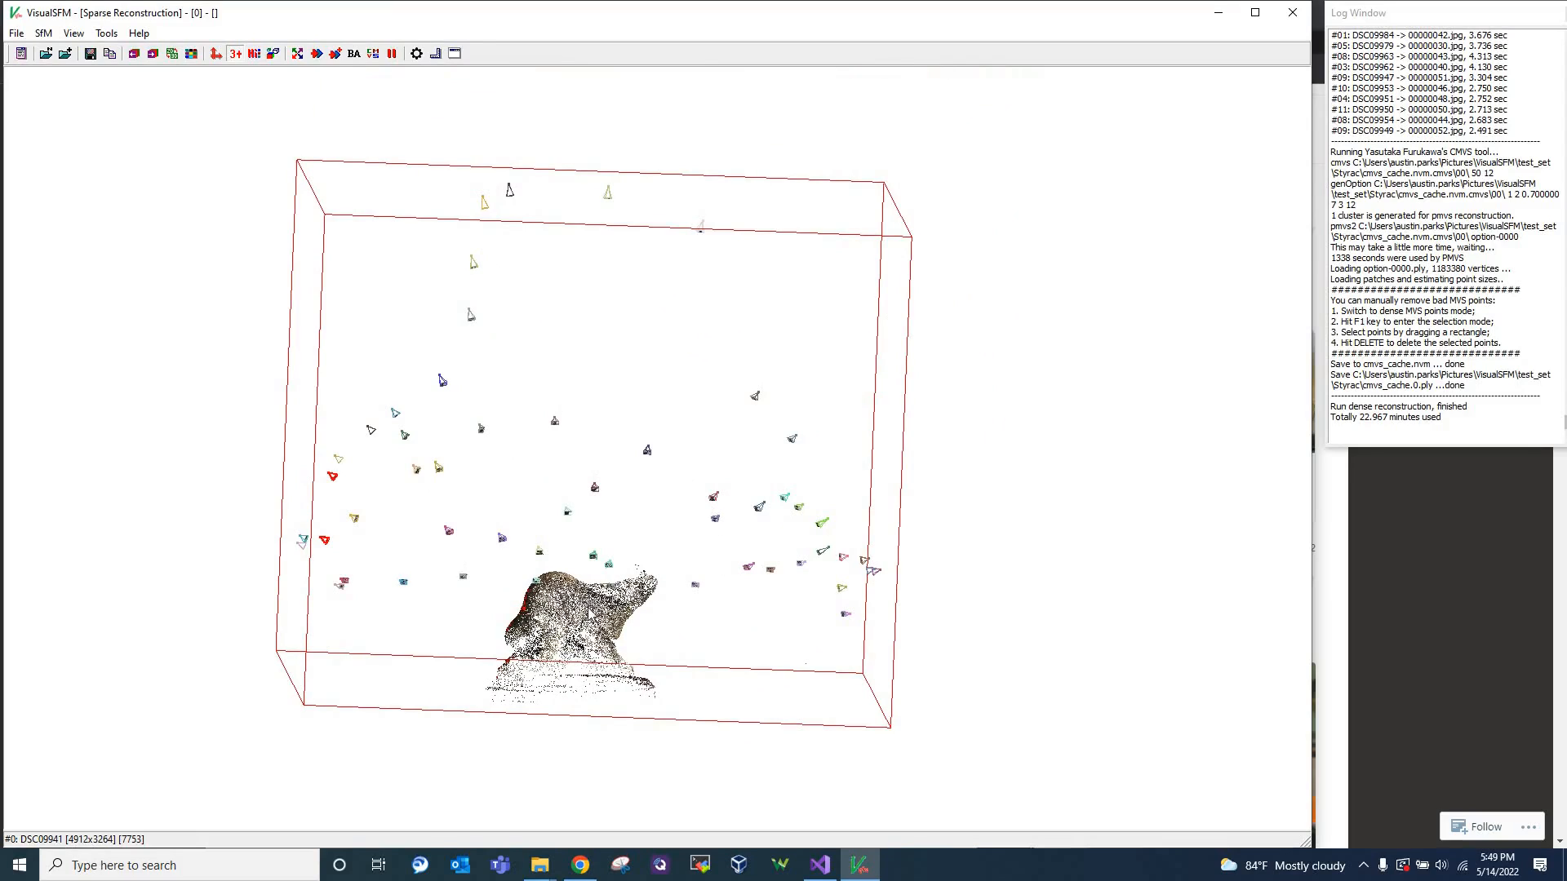
scroll(716, 529, "up", 5)
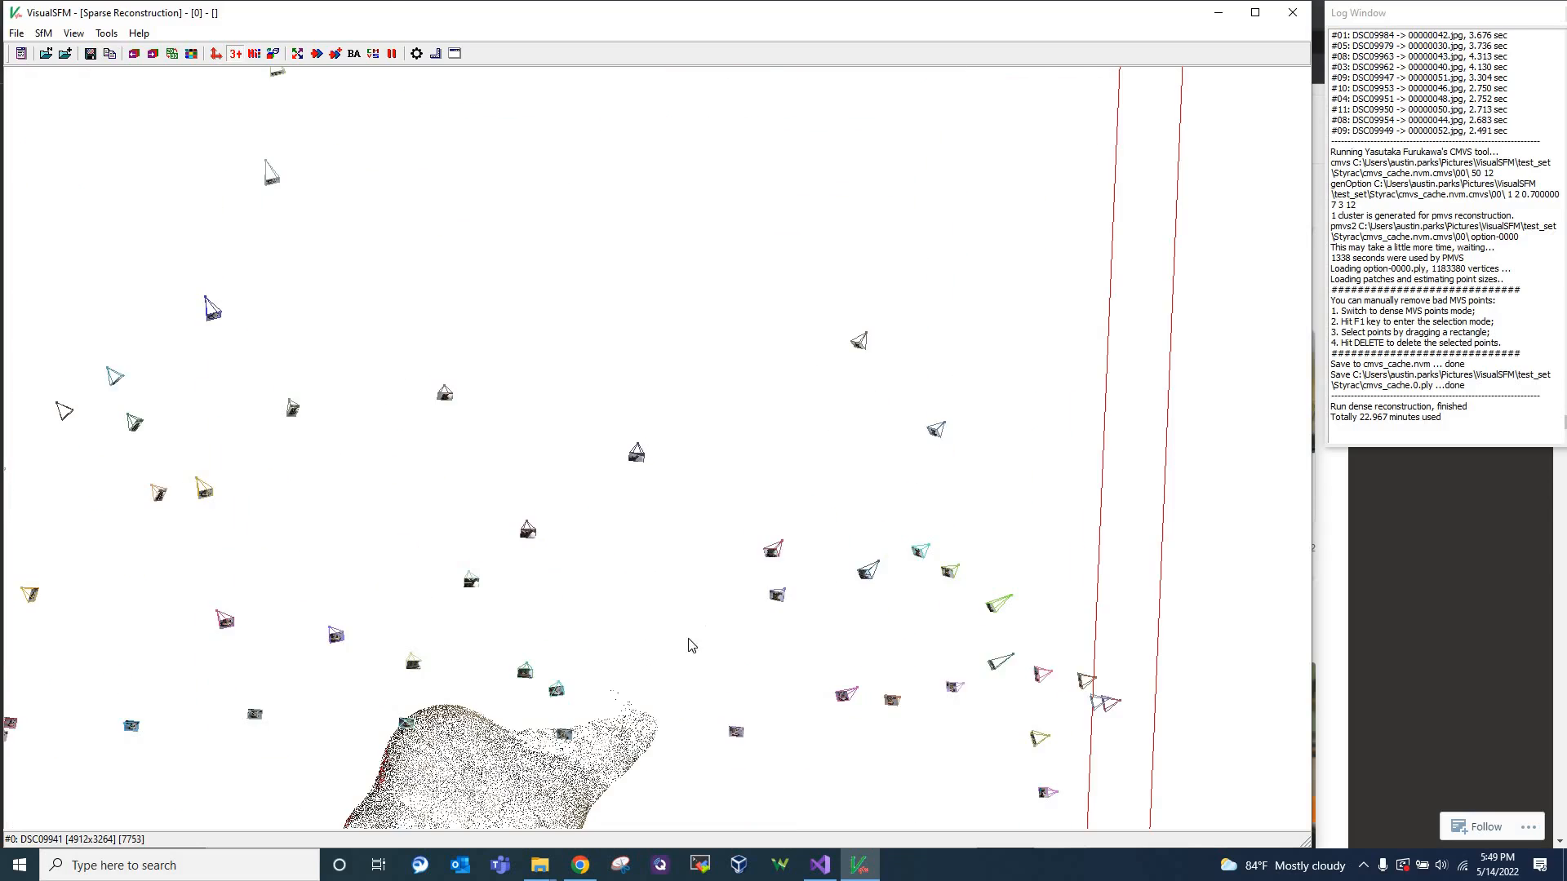
left_click_drag(597, 820, 612, 782)
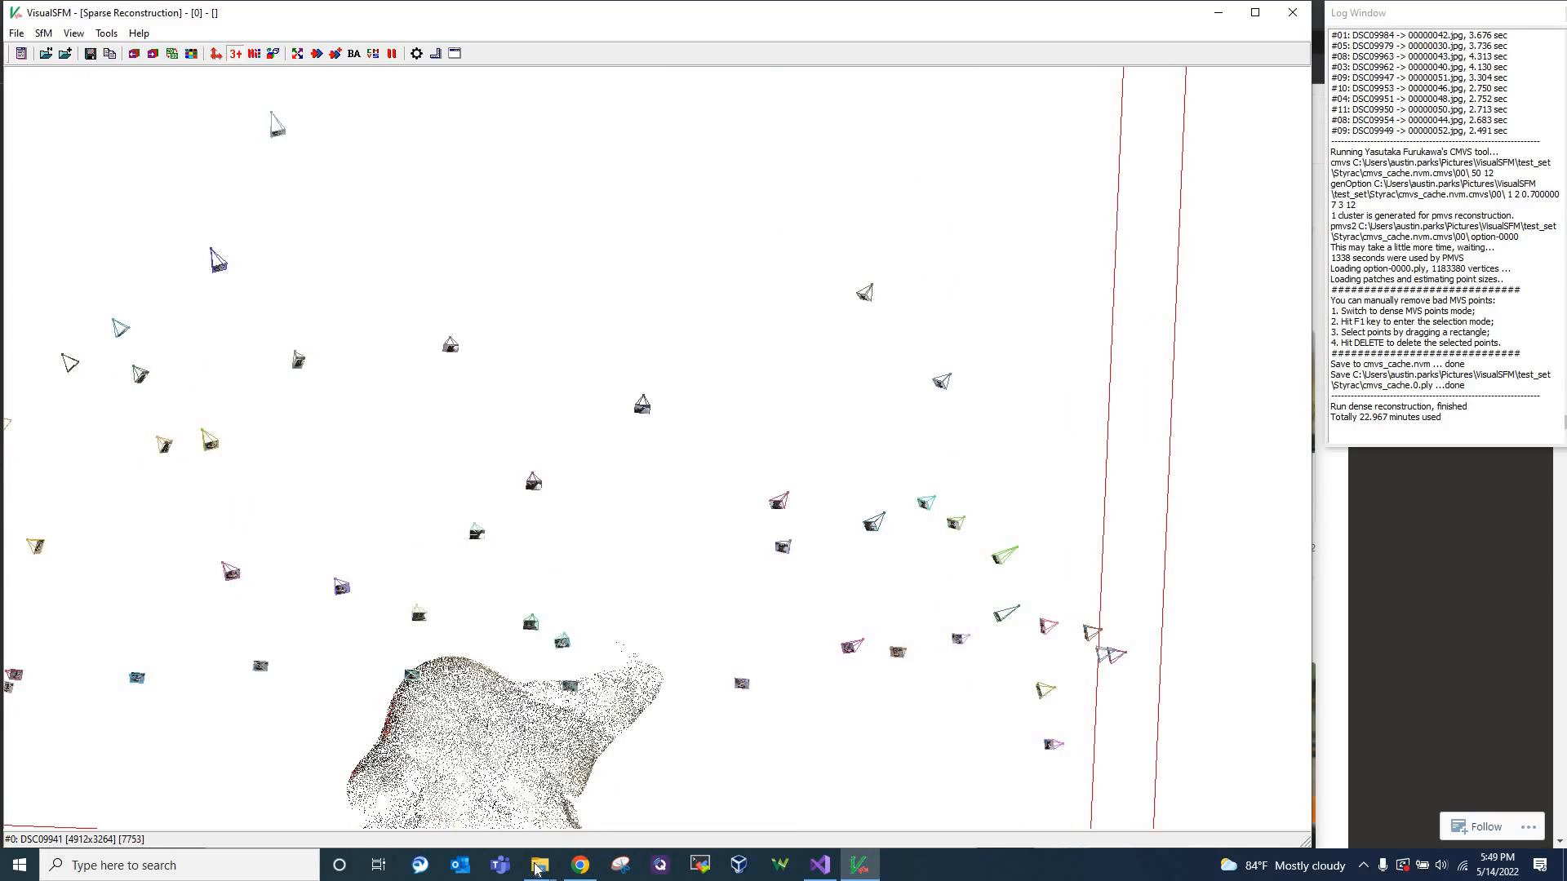
Review the source photos in the Styrac folder in File Explorer, and return to VisualSFM
left_click(534, 870)
left_click(587, 826)
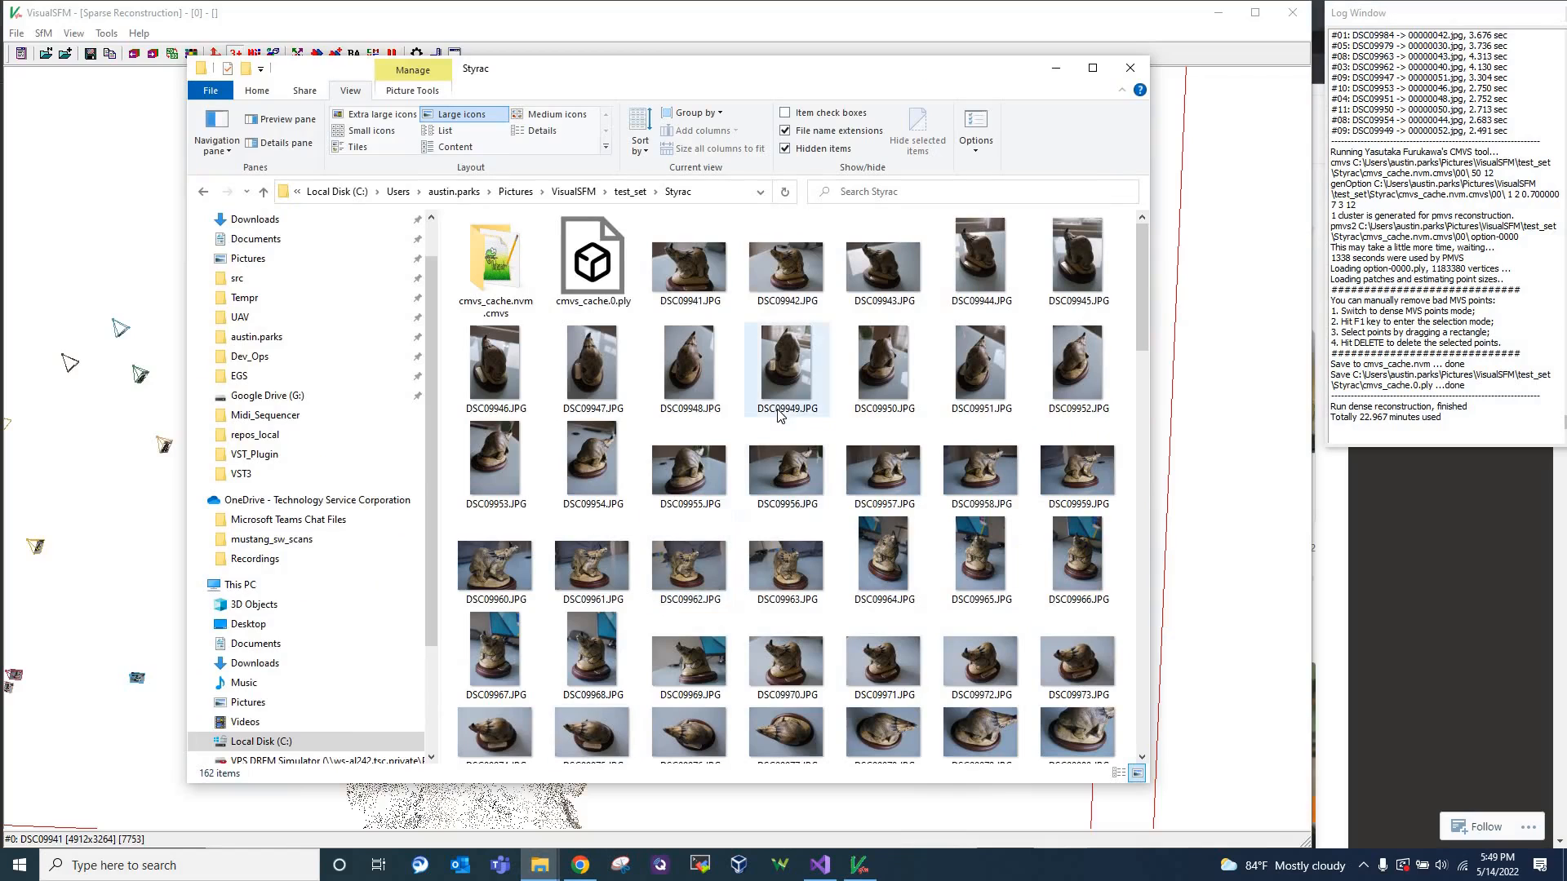
mouse_move(780, 416)
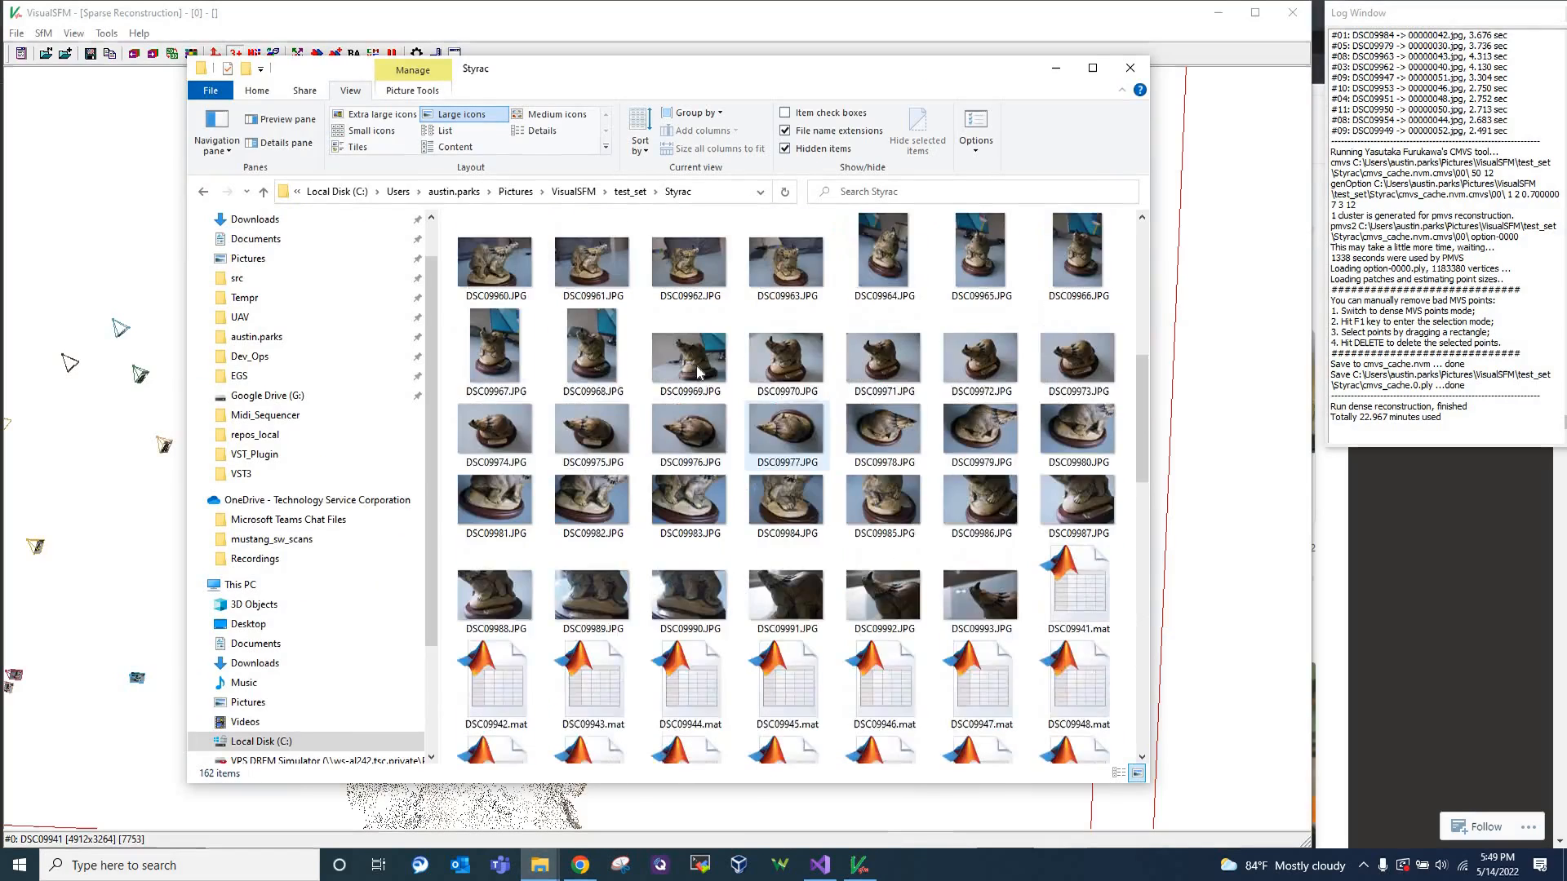
left_click(1053, 73)
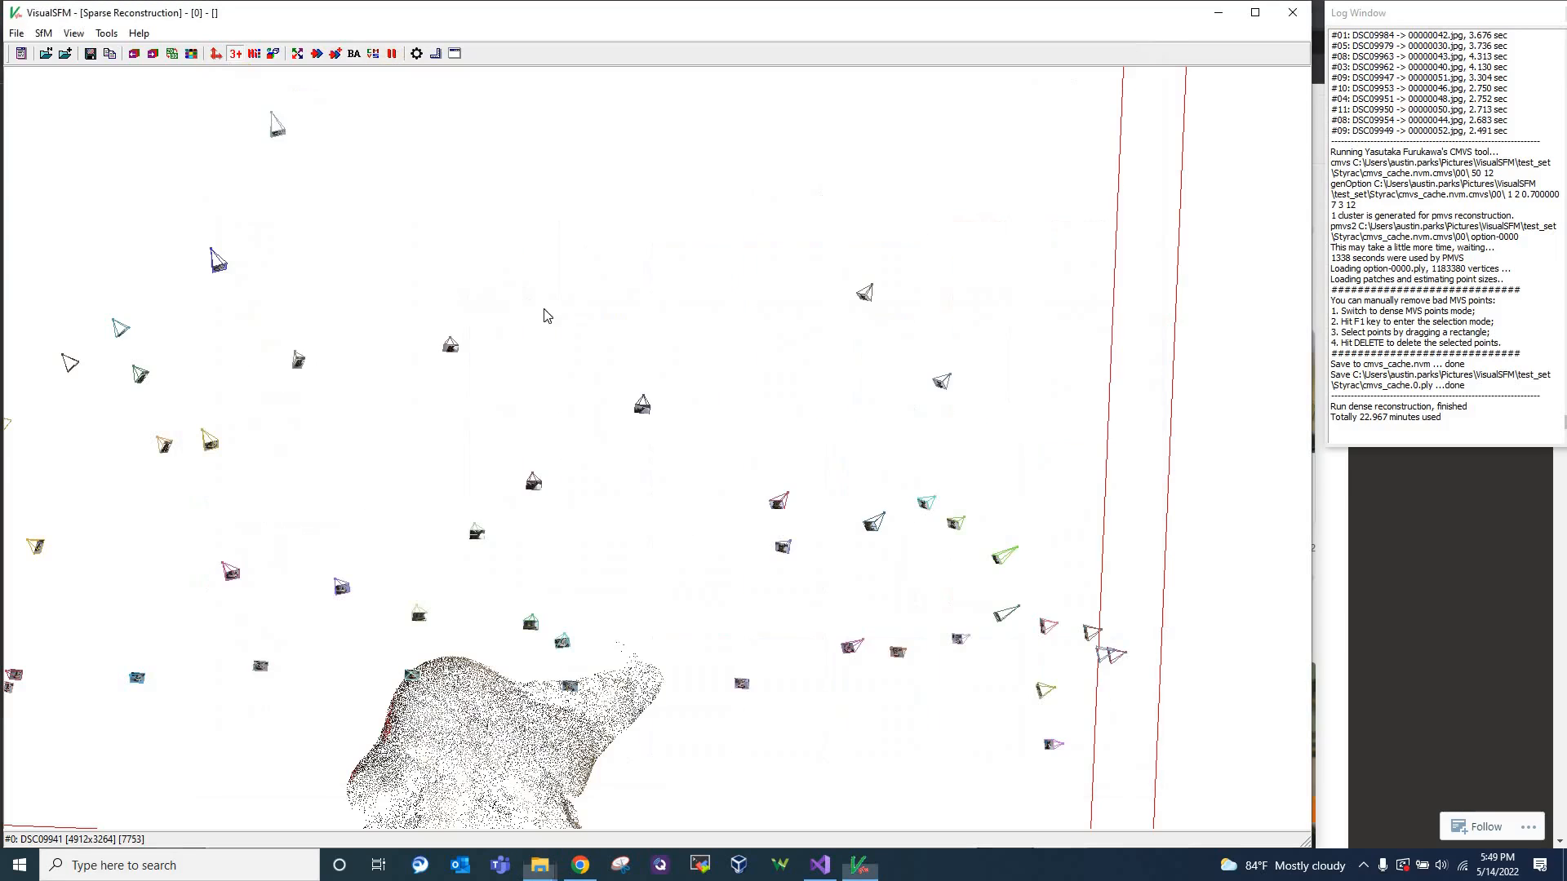
Examine the sparse reconstruction and its surrounding cameras from several angles, including from above and from the side
scroll(575, 355, "down", 2)
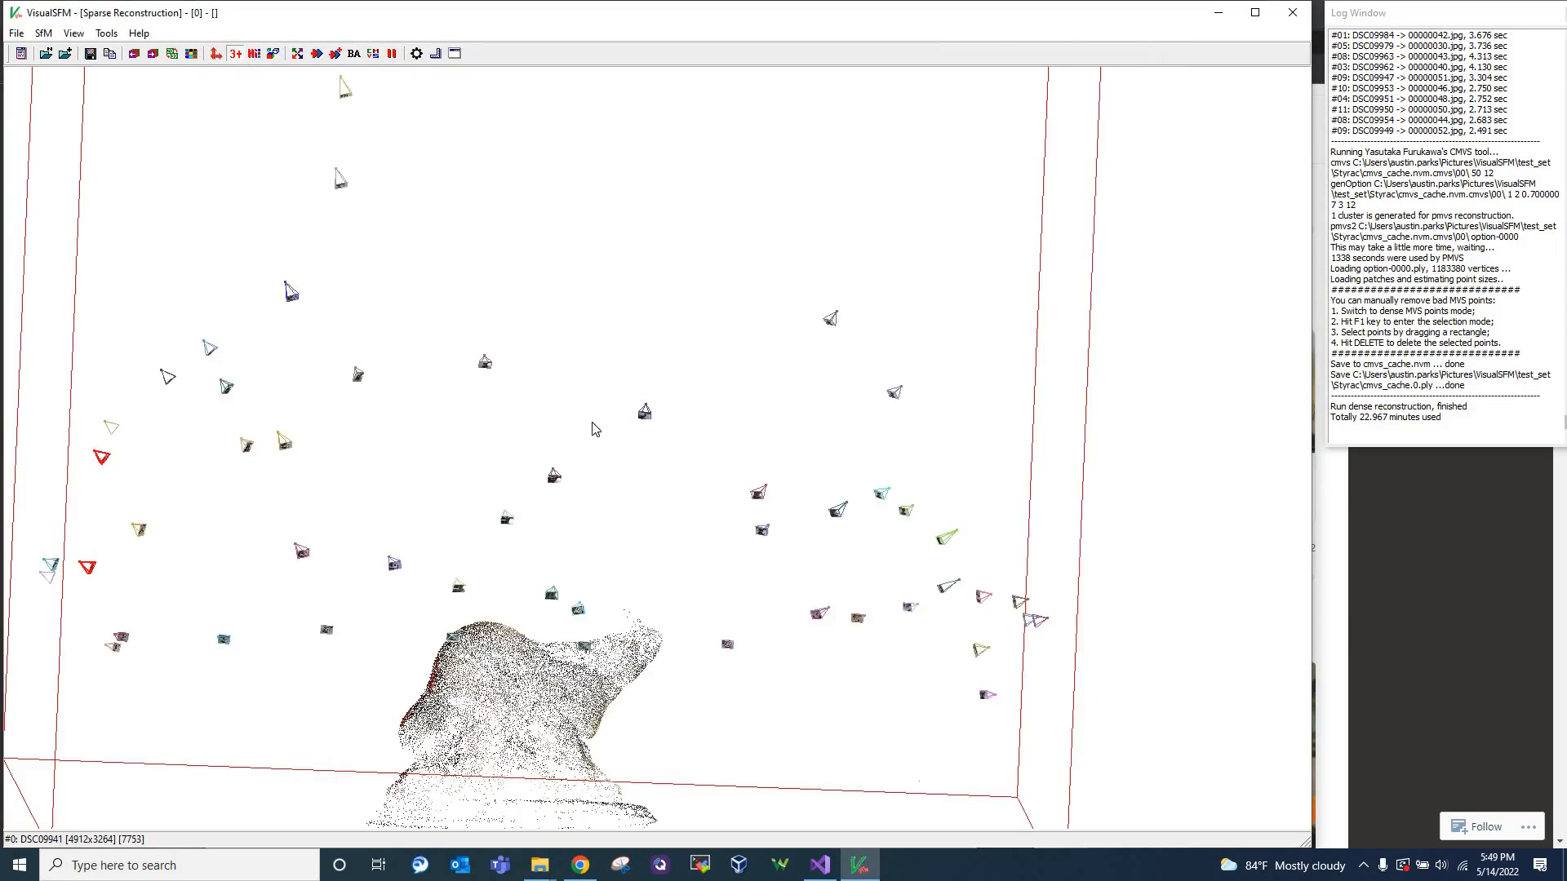
scroll(596, 426, "down", 2)
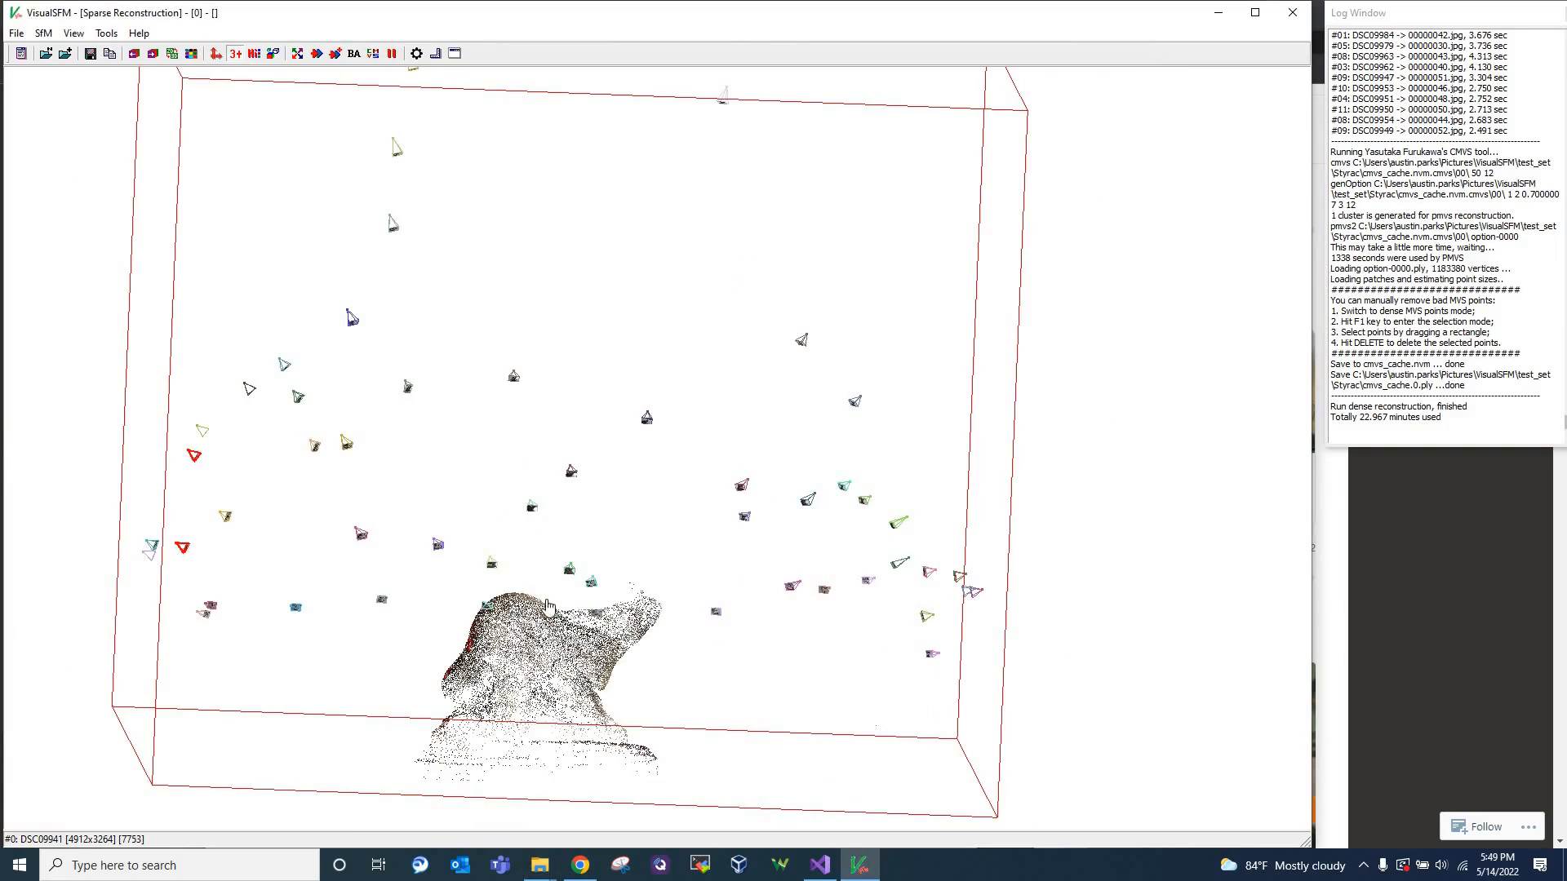
left_click_drag(569, 612, 497, 624)
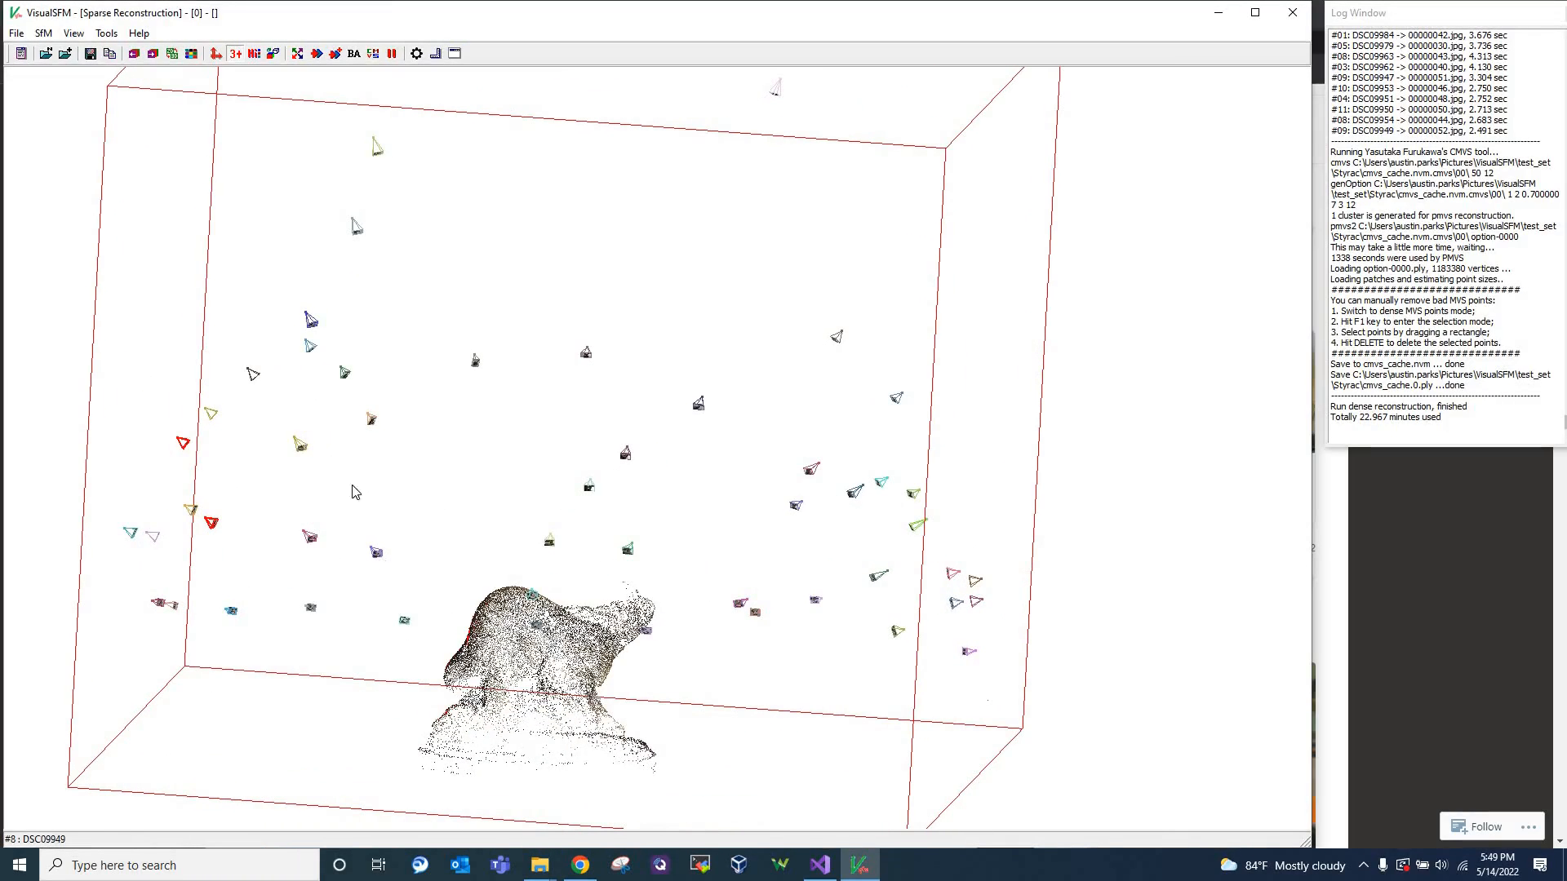
left_click_drag(564, 442, 969, 647)
left_click_drag(982, 559, 918, 405)
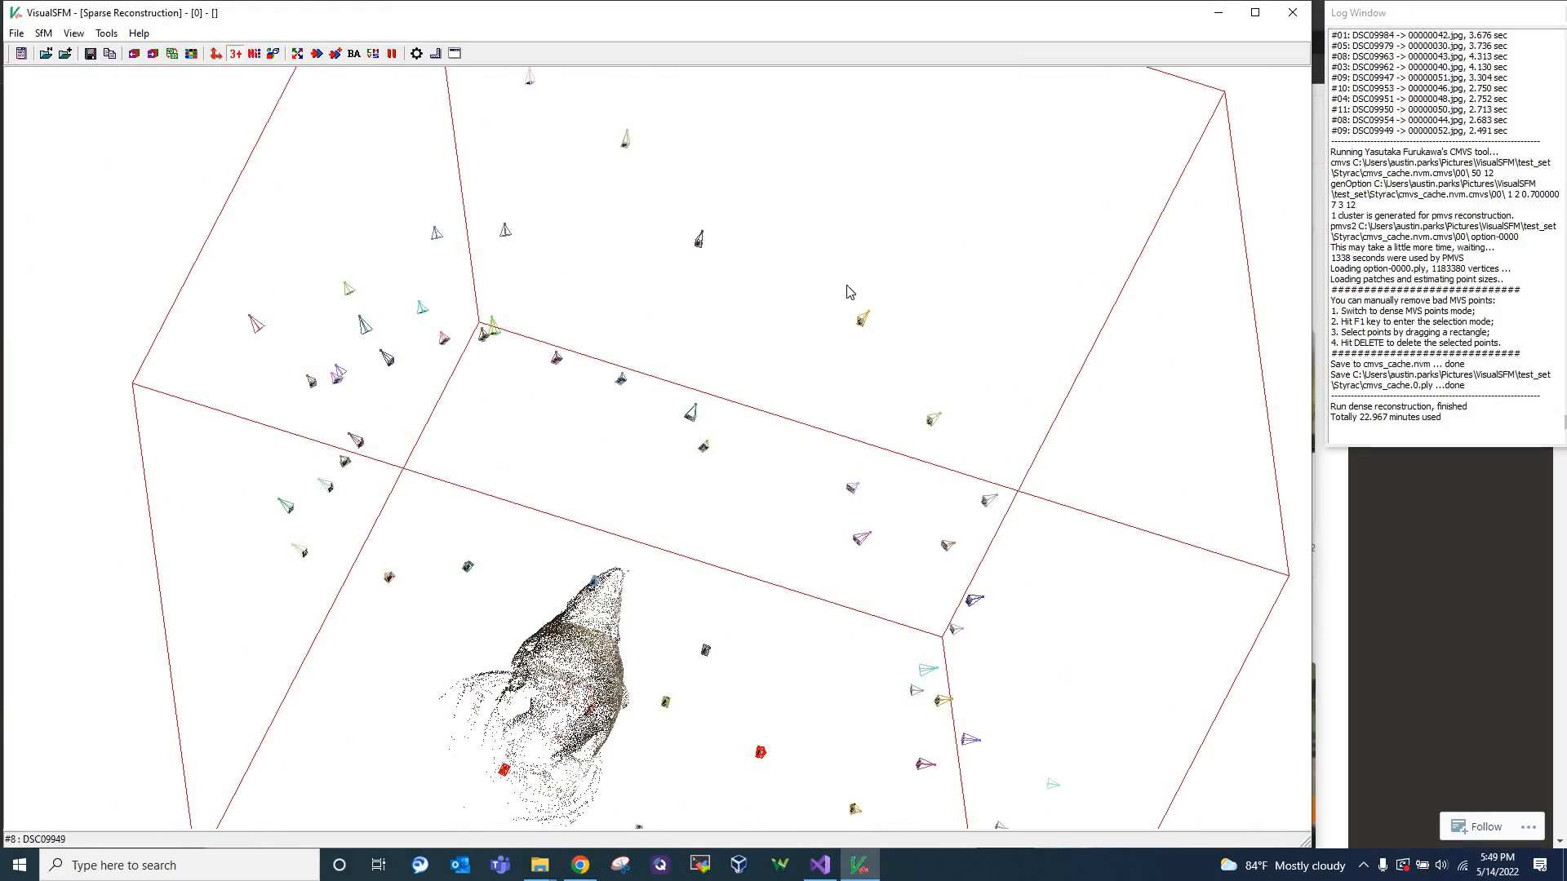
left_click_drag(762, 481, 657, 545)
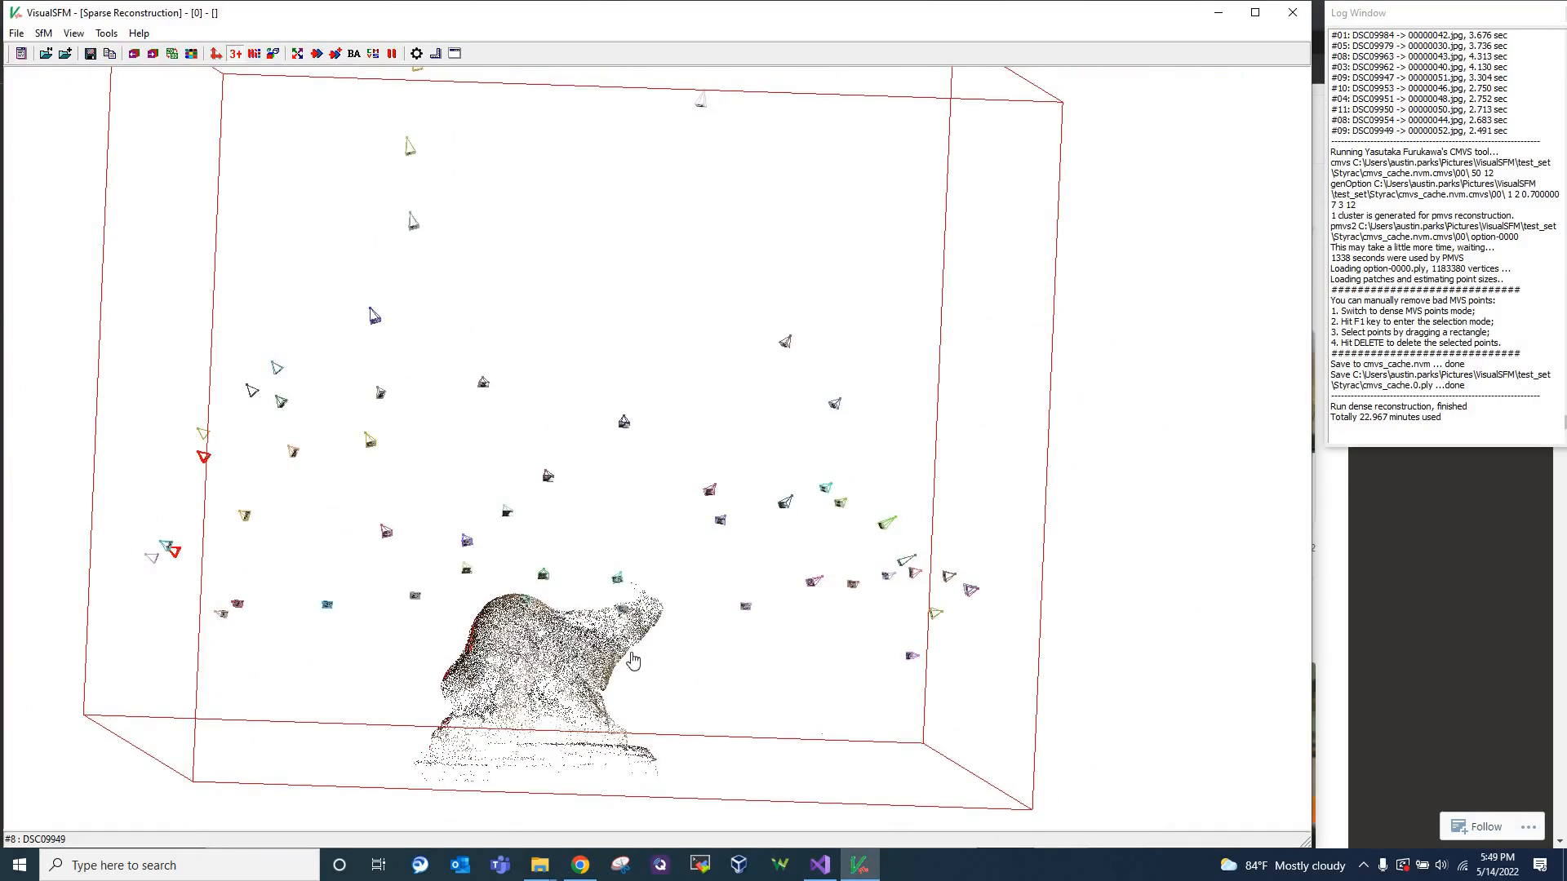
left_click_drag(632, 659, 775, 630)
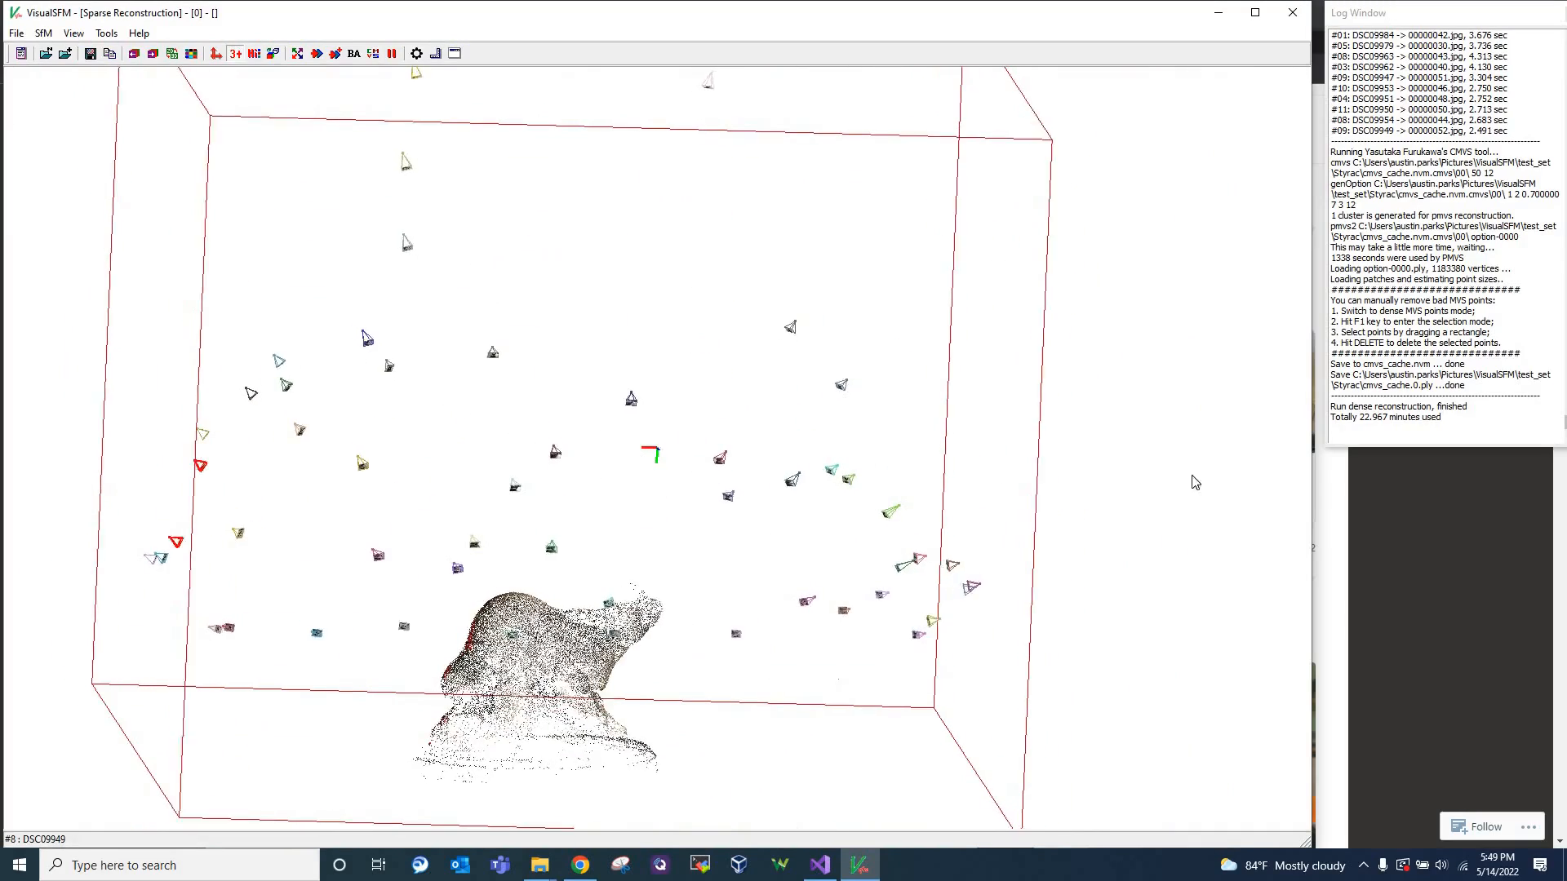
scroll(439, 666, "down", 3)
scroll(431, 669, "up", 2)
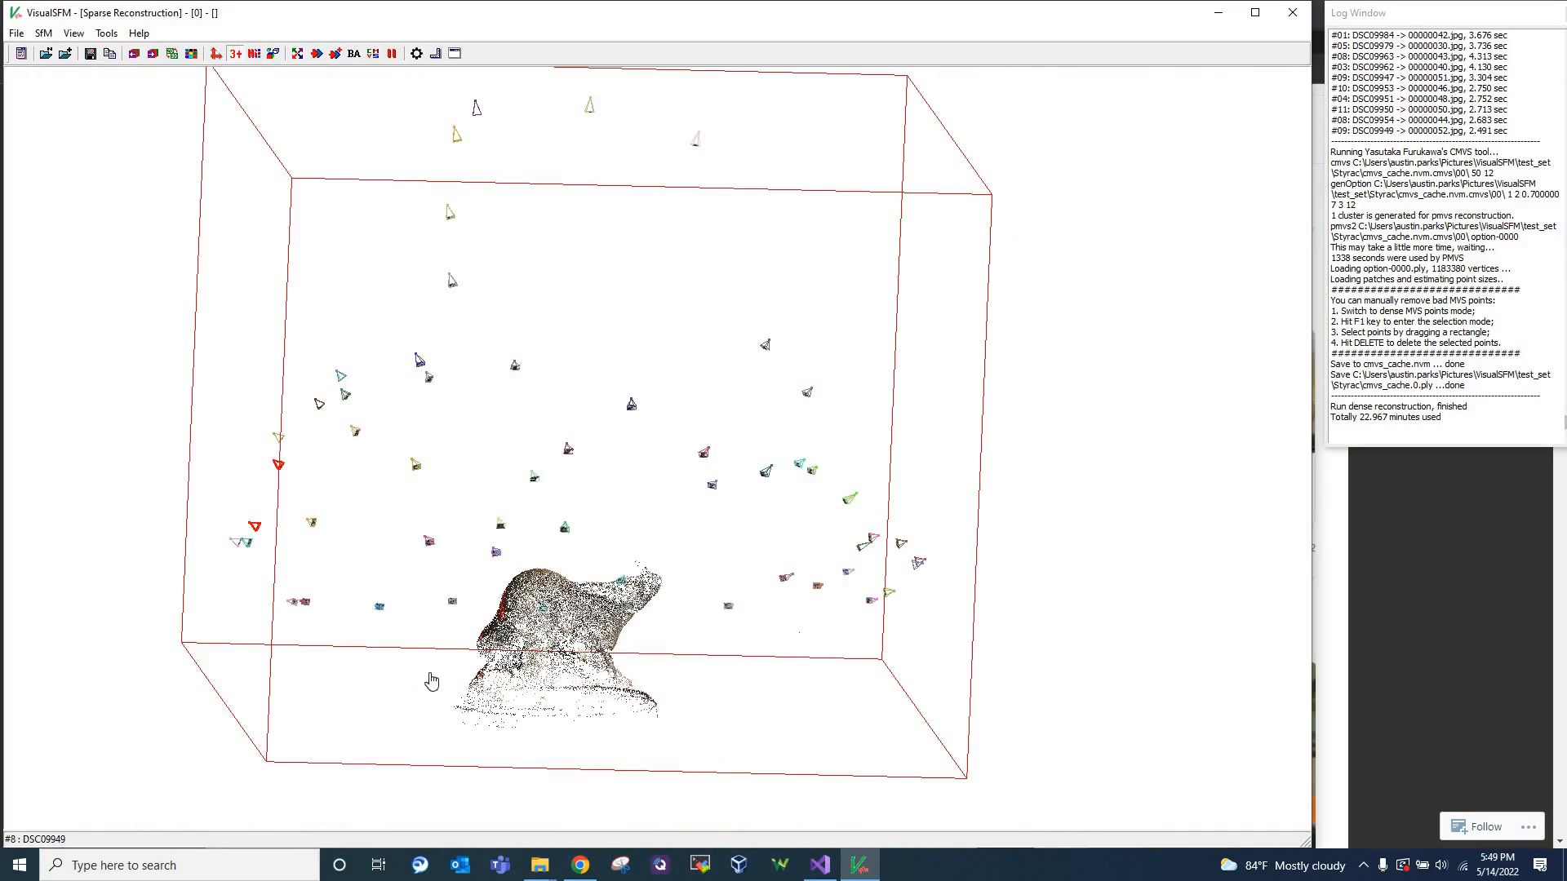
left_click_drag(566, 703, 631, 658)
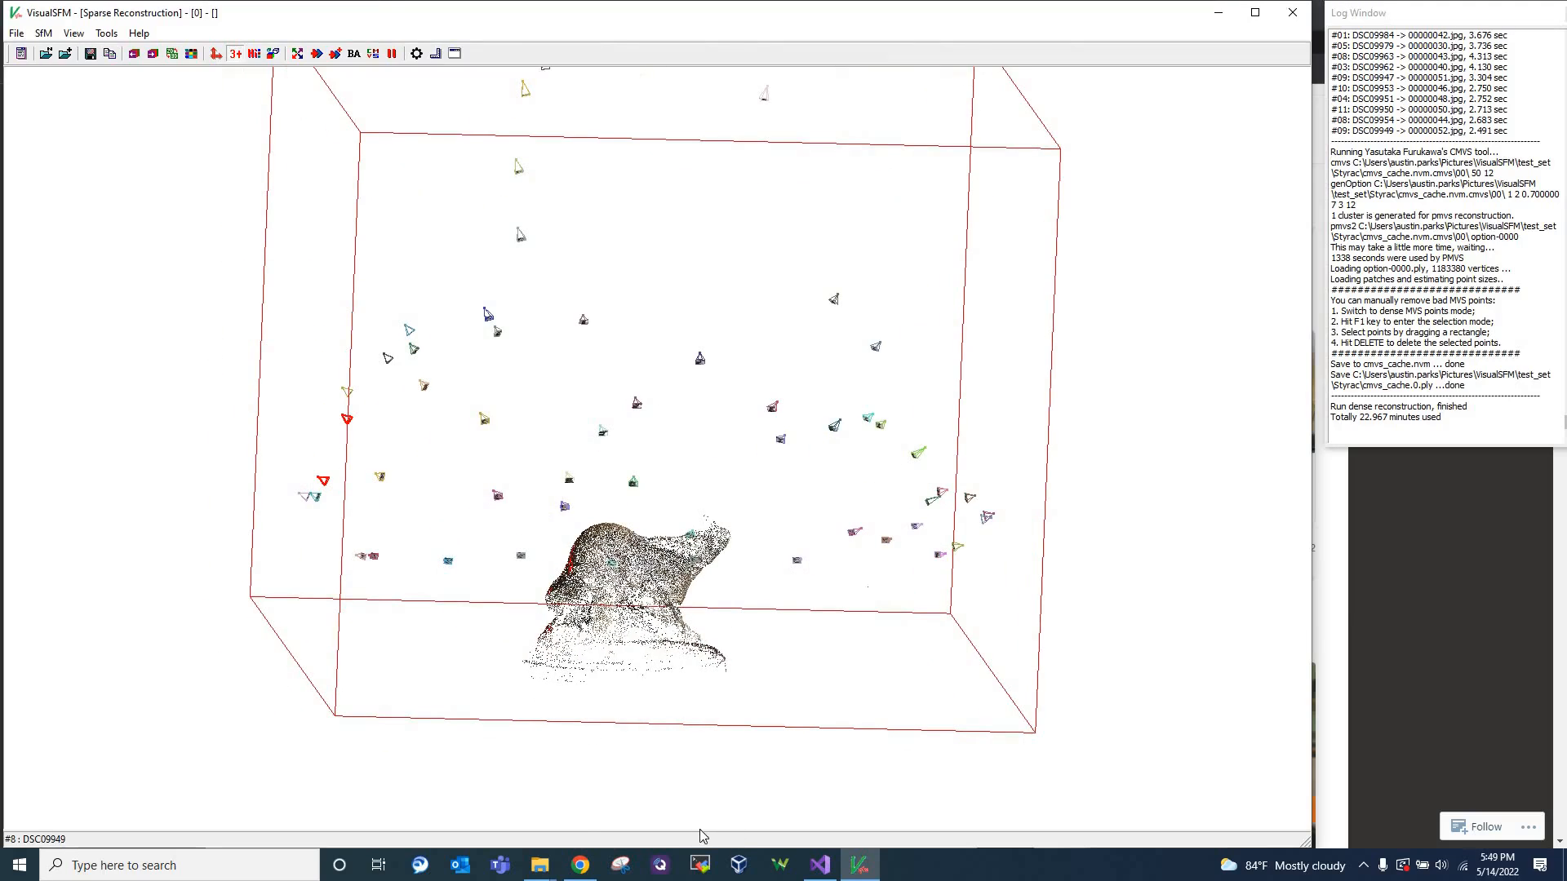
Turn the 3+ point filter off and back on to compare the sparse points, with the whole bounding box in view
scroll(620, 655, "down", 2)
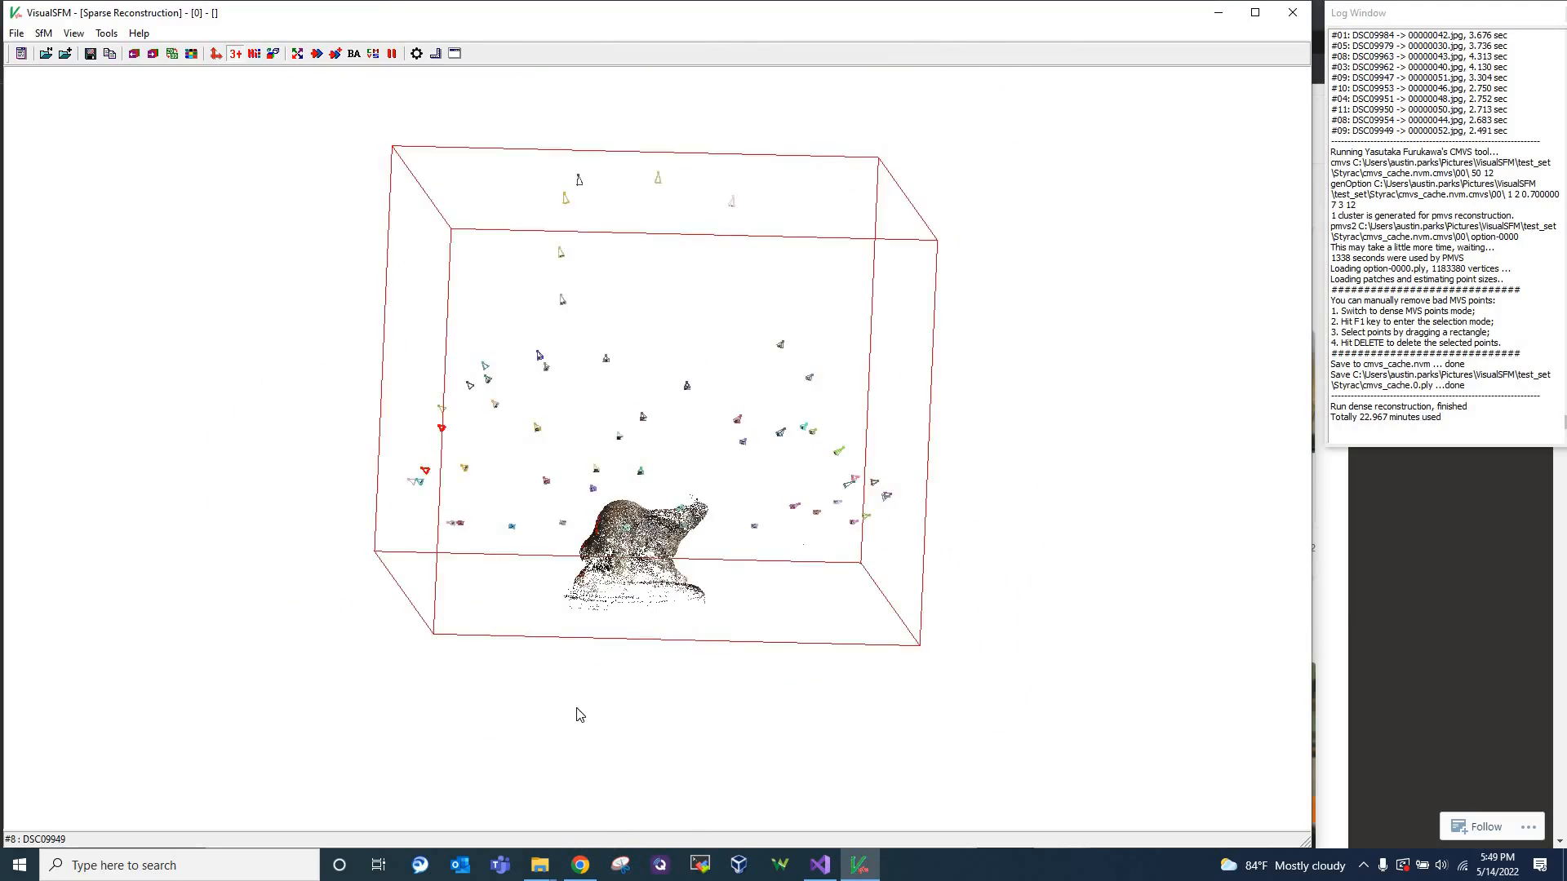
scroll(577, 712, "up", 2)
left_click_drag(583, 807, 586, 746)
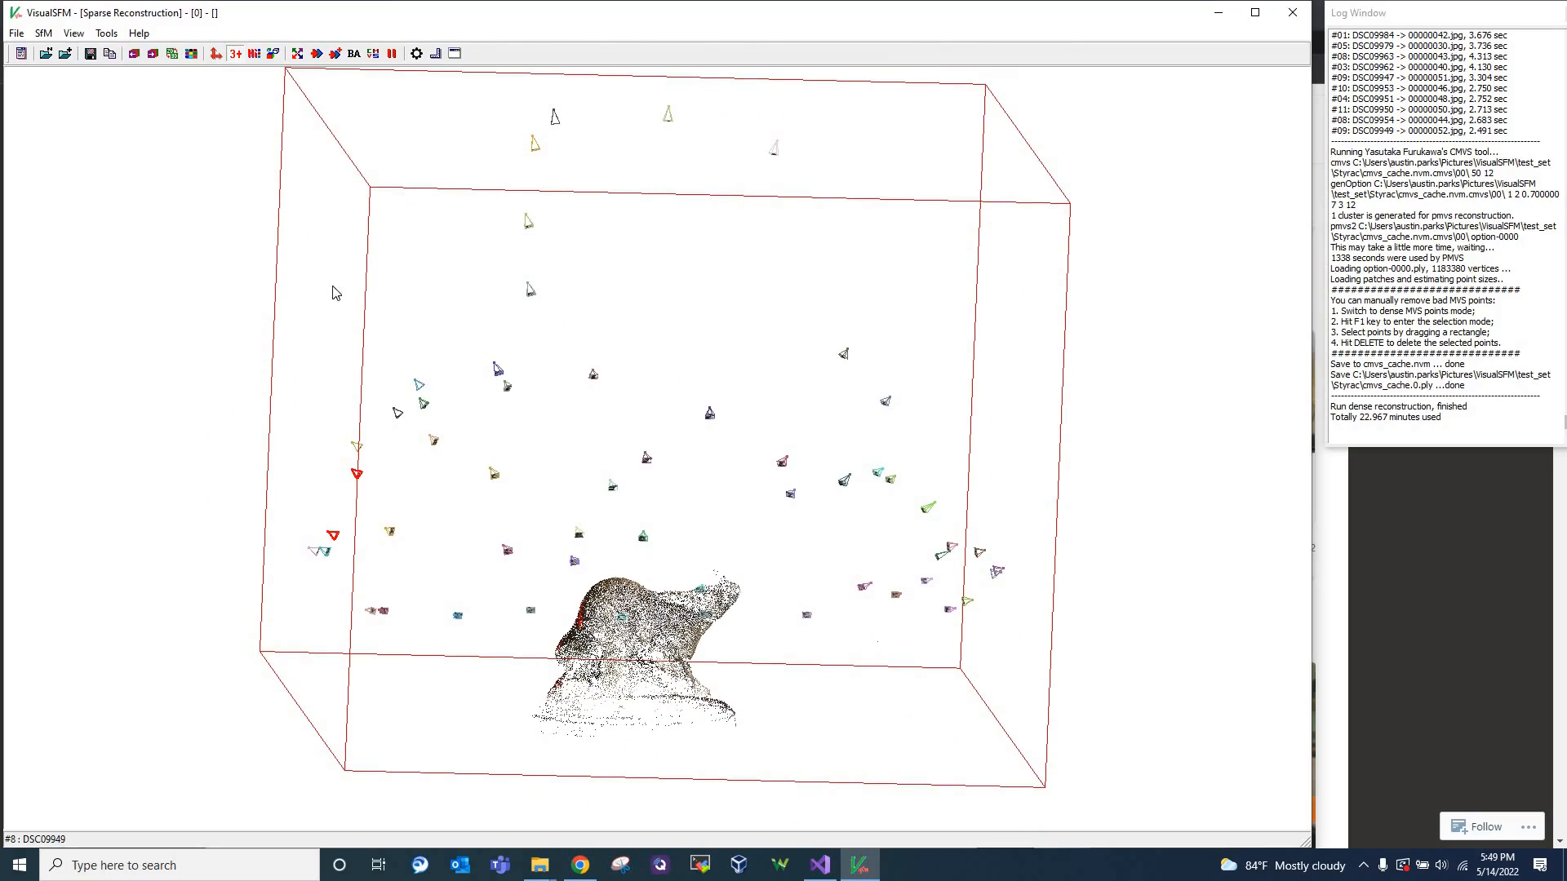
left_click(235, 53)
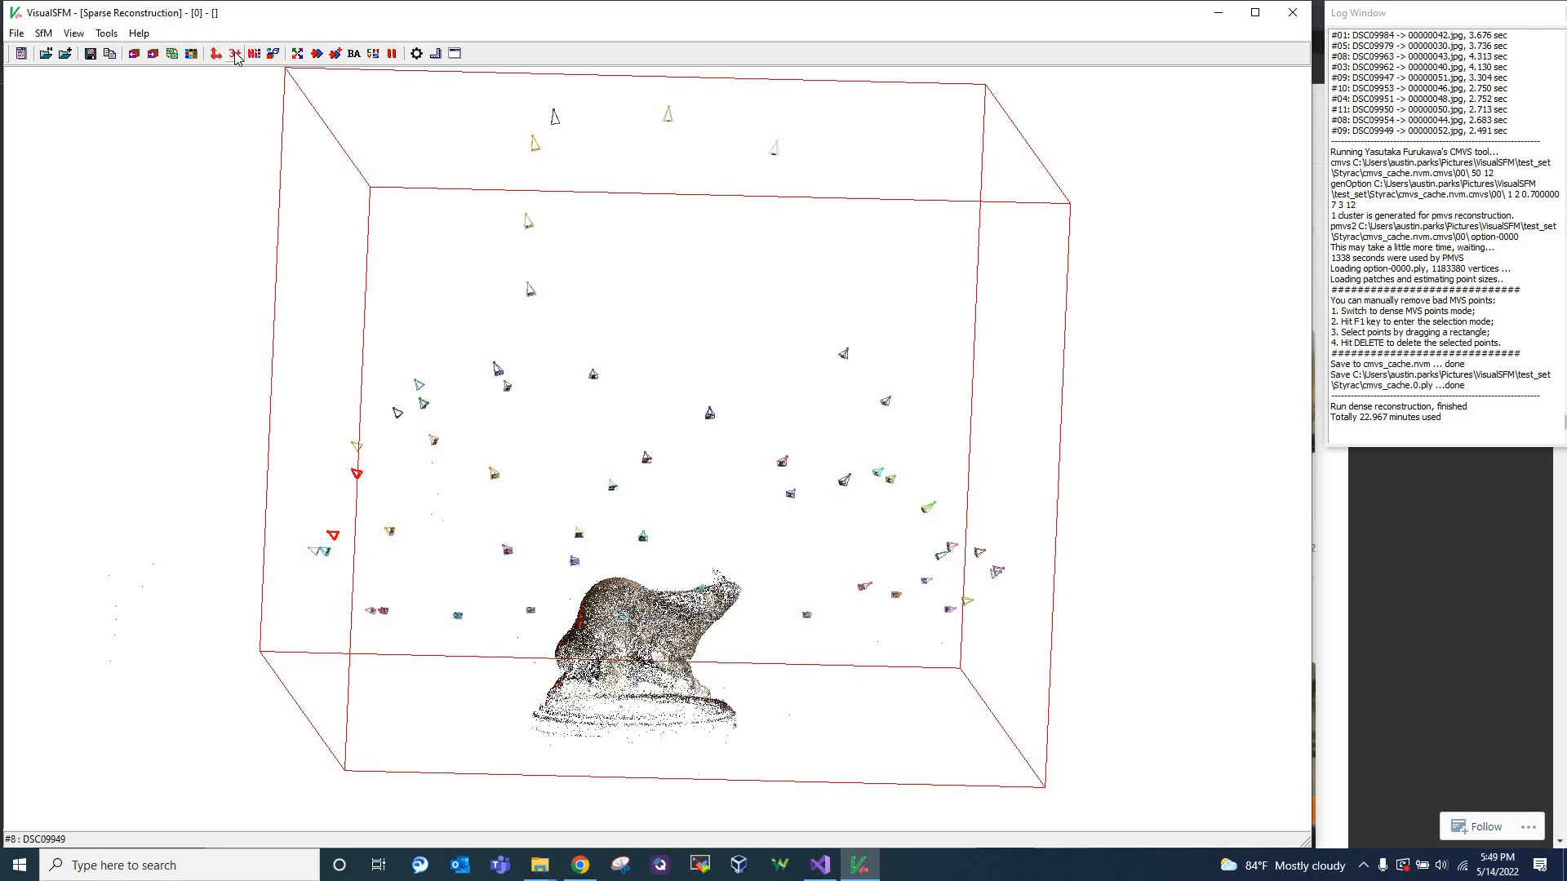
left_click(235, 53)
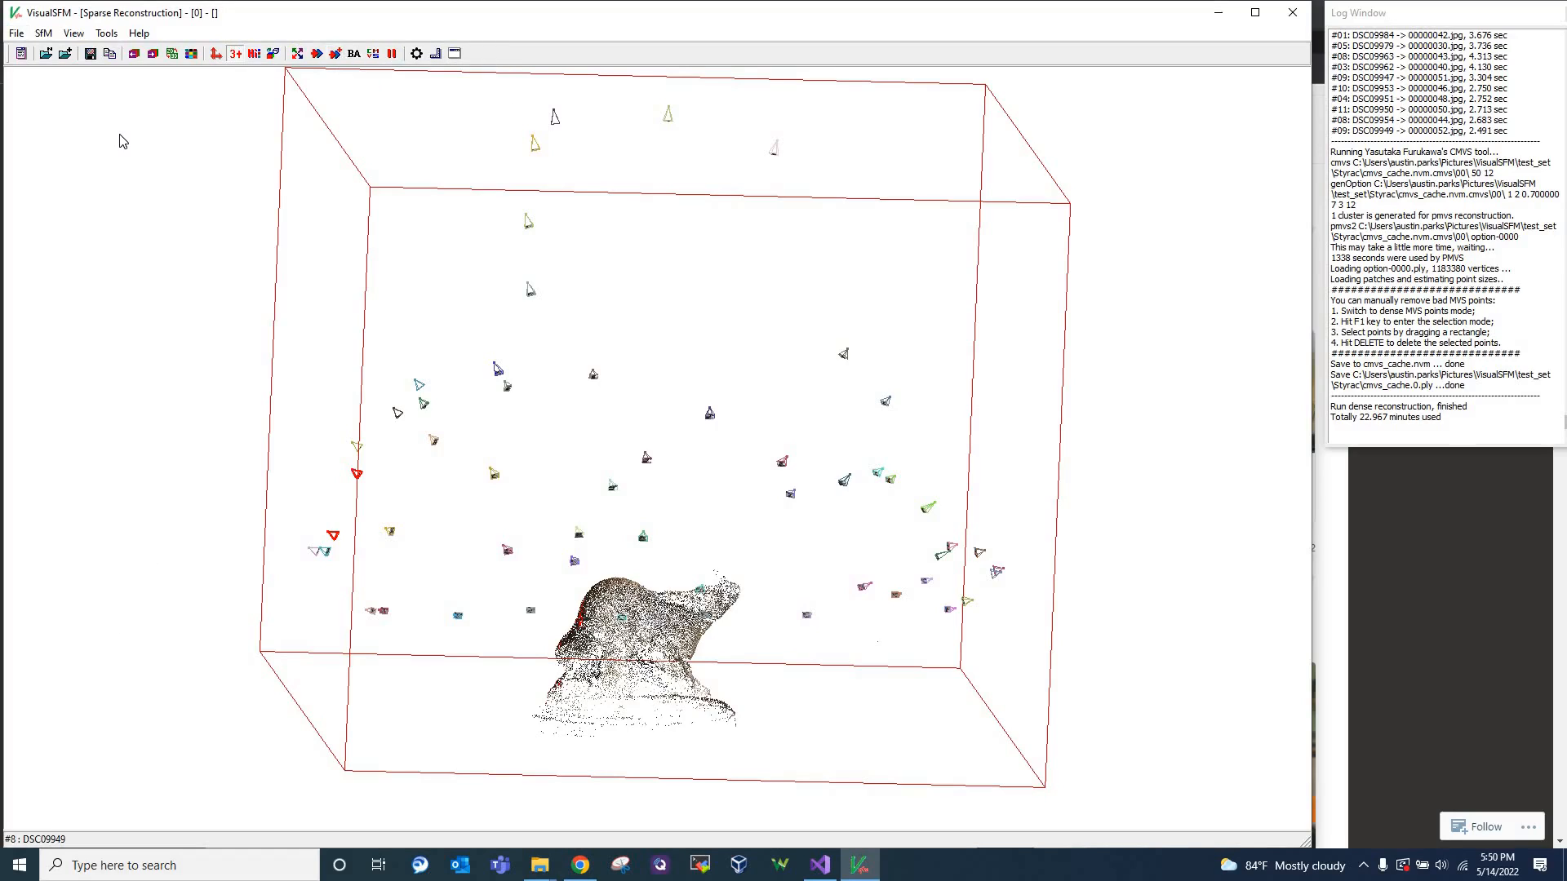
Show the dense 3D points and examine the Styracosaurus model up close from the front and side
left_click(74, 34)
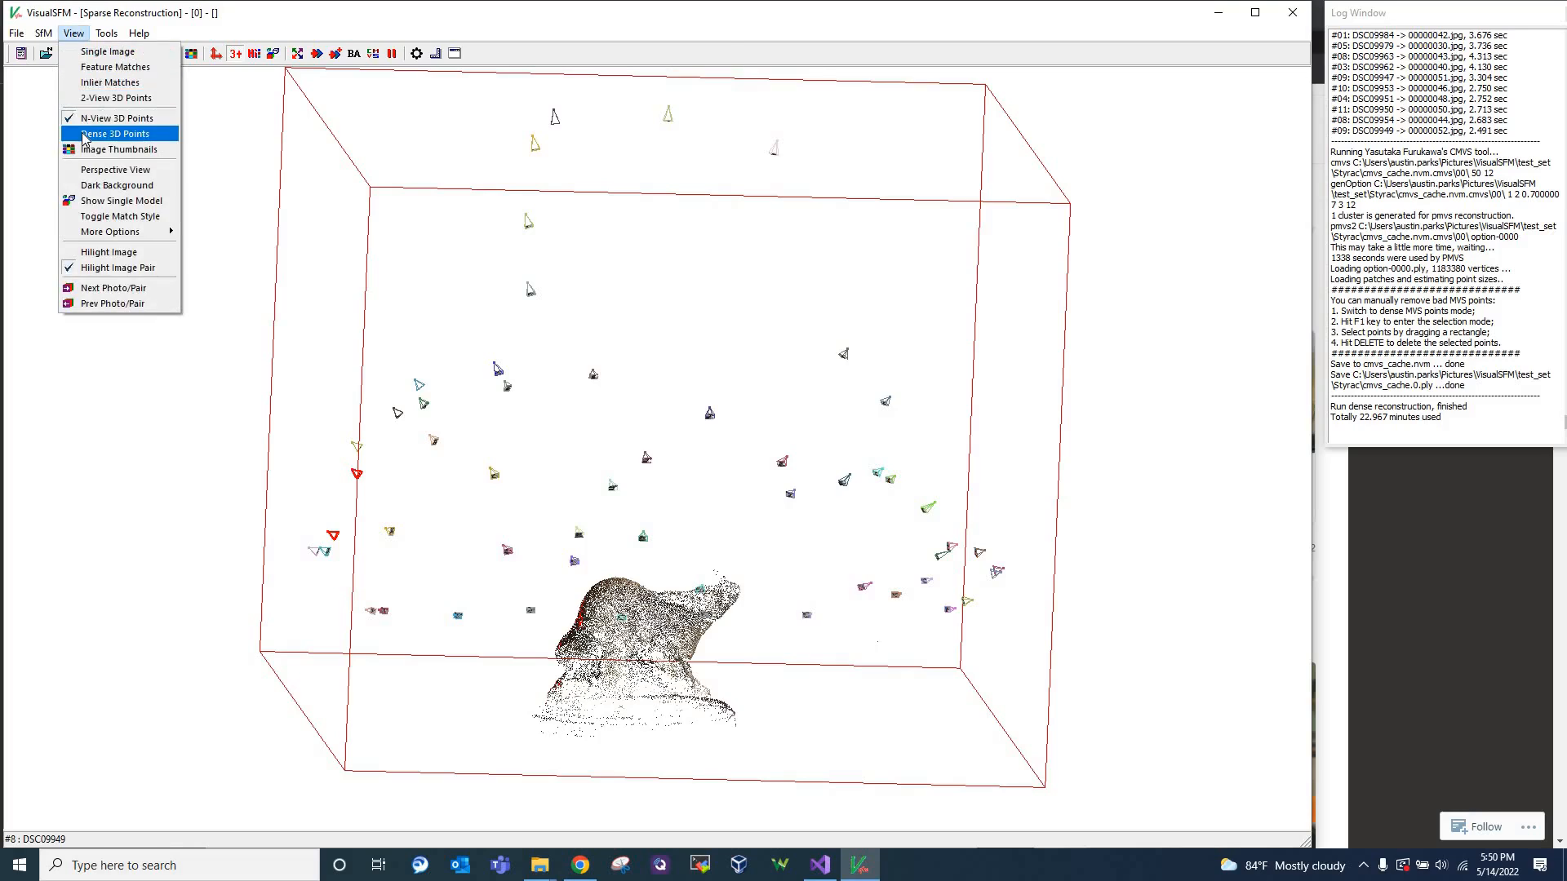
left_click(115, 134)
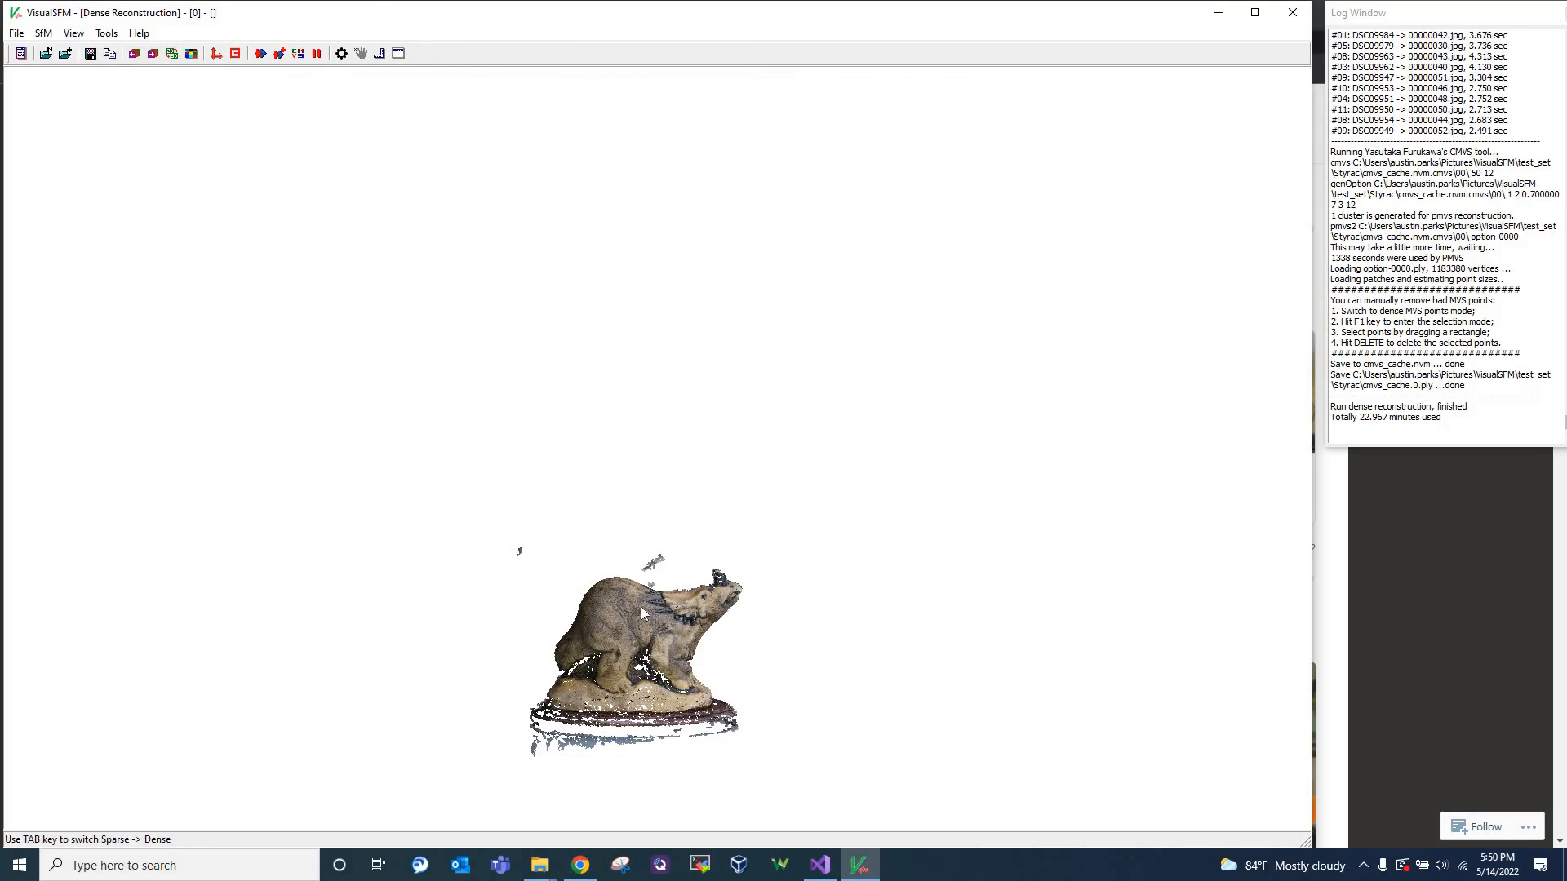
left_click_drag(642, 646, 663, 449)
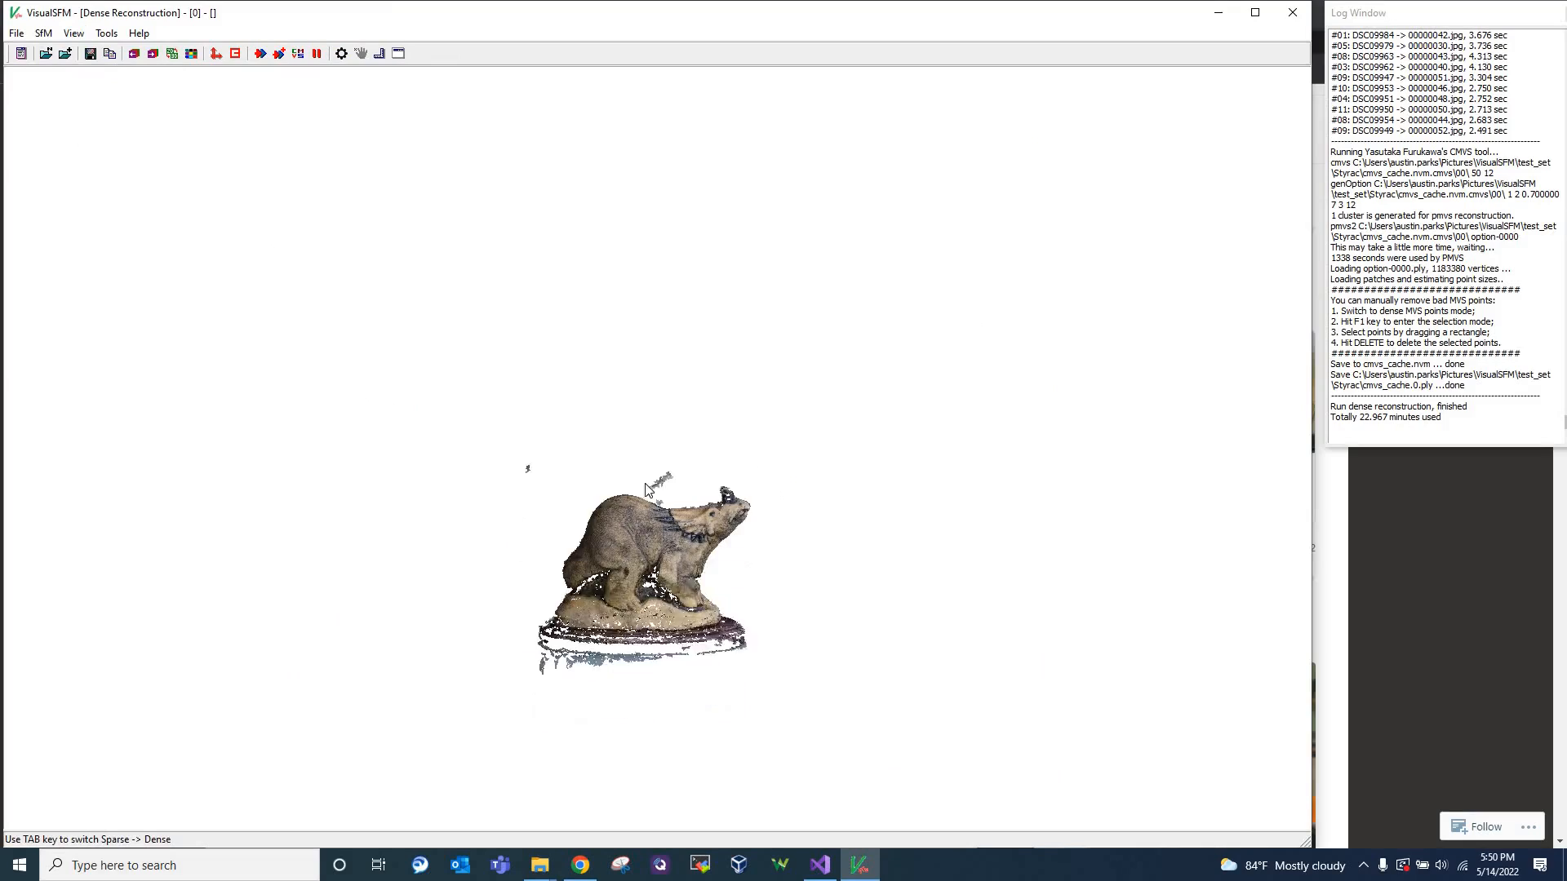
scroll(634, 493, "up", 10)
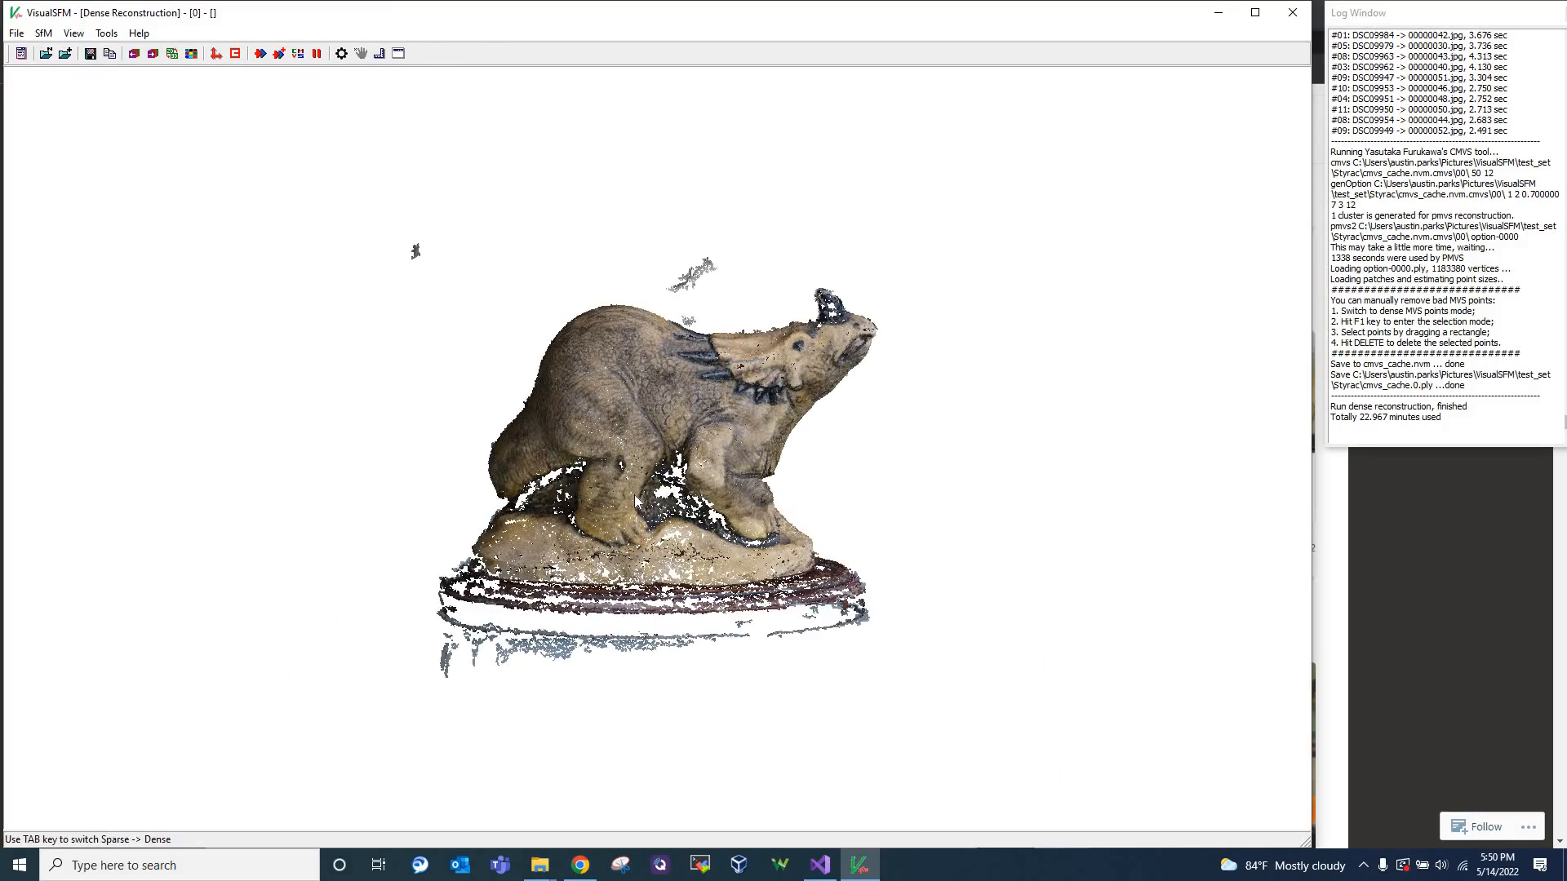
scroll(653, 494, "down", 2)
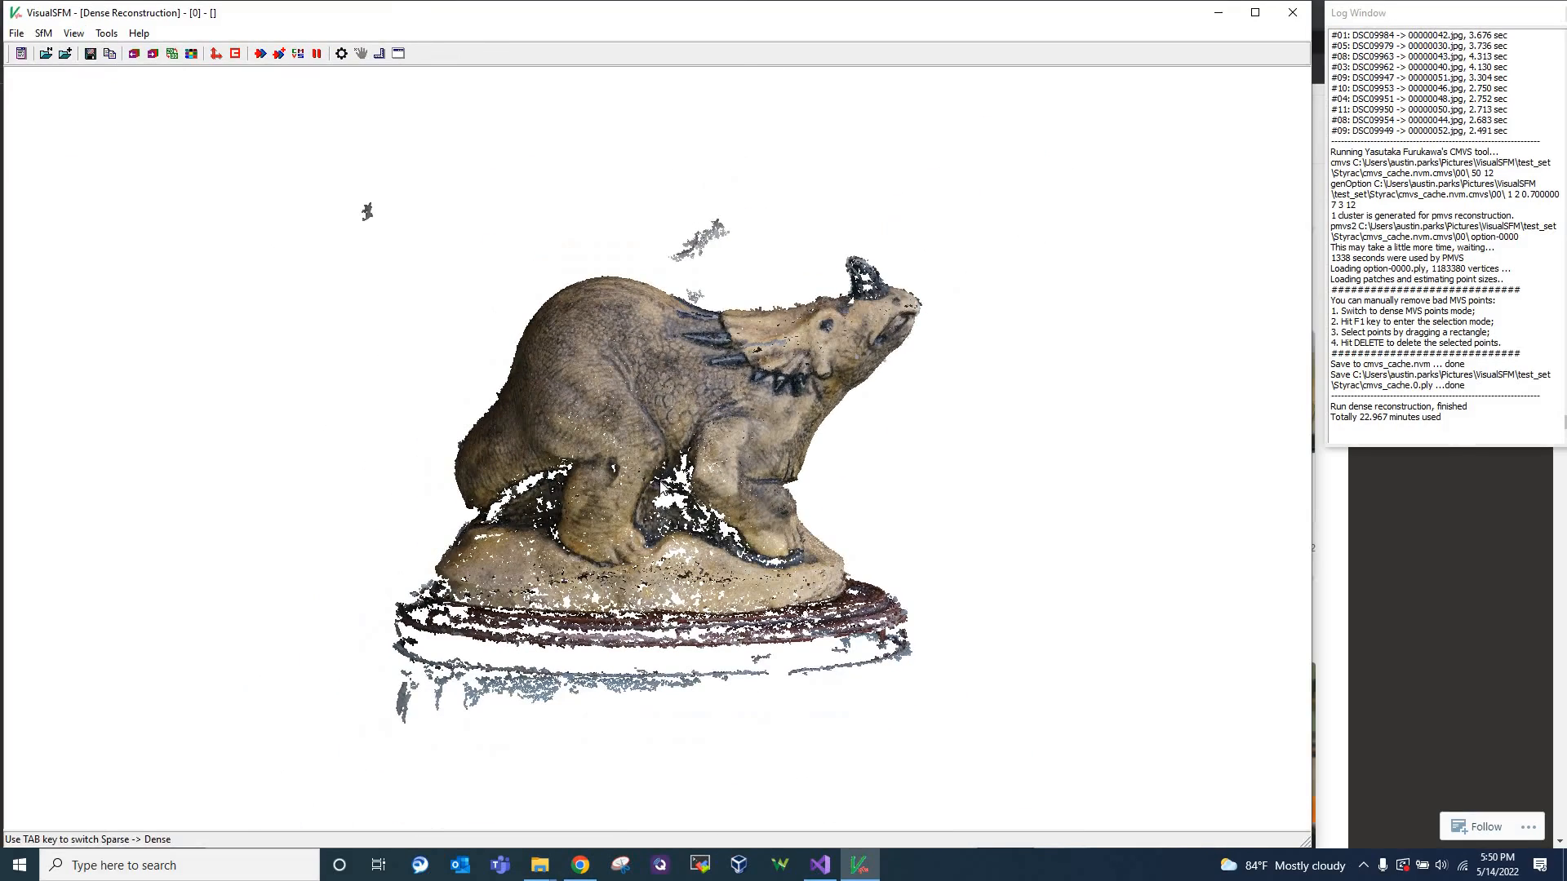
left_click_drag(660, 495, 290, 483)
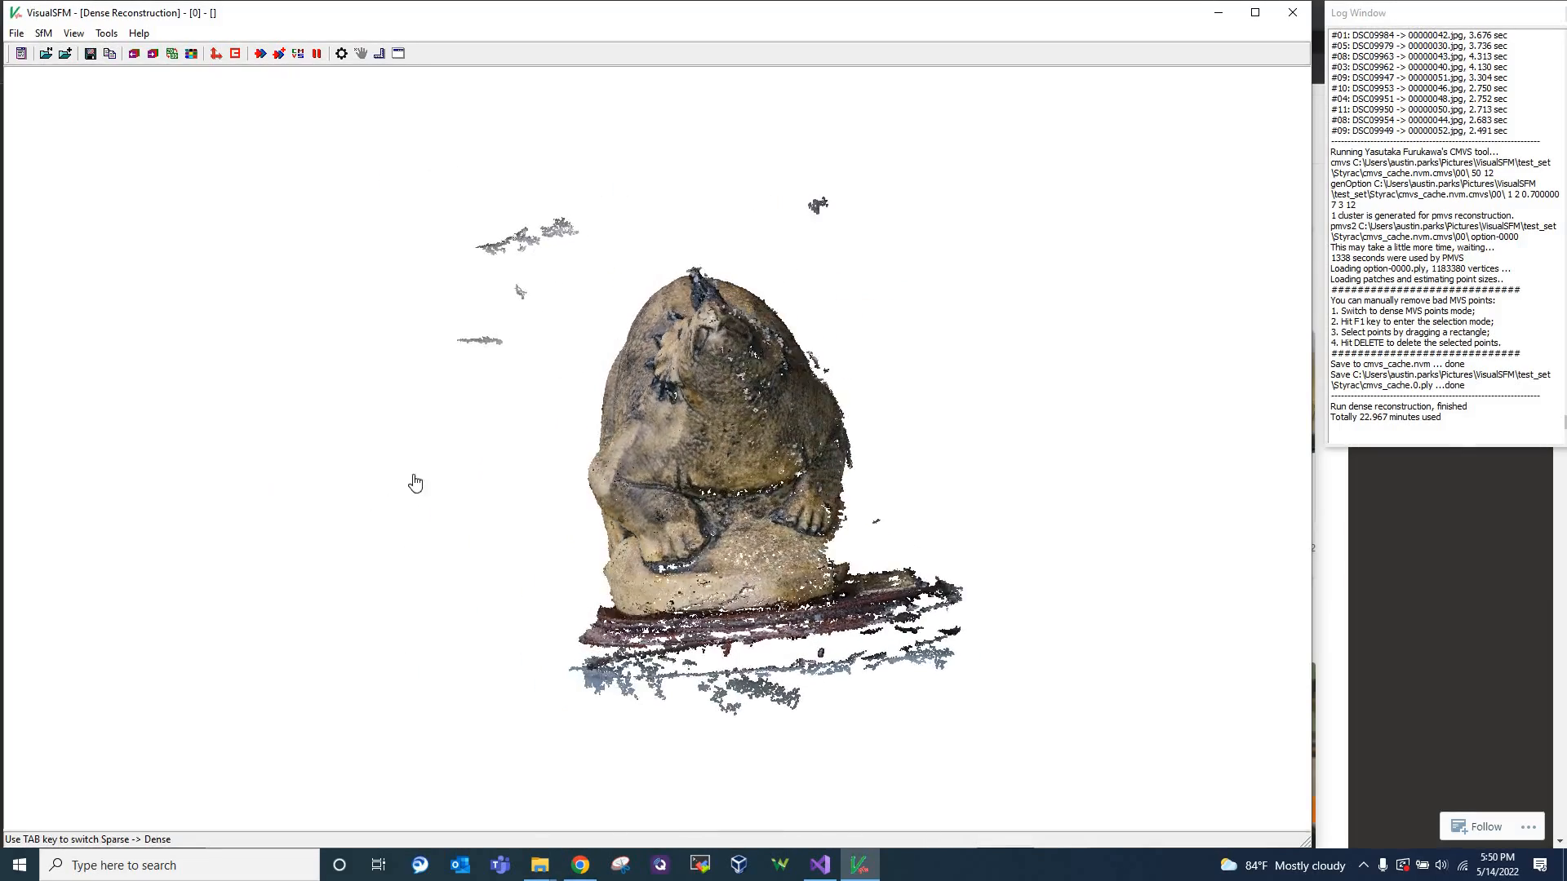
right_click_drag(738, 450, 1252, 466)
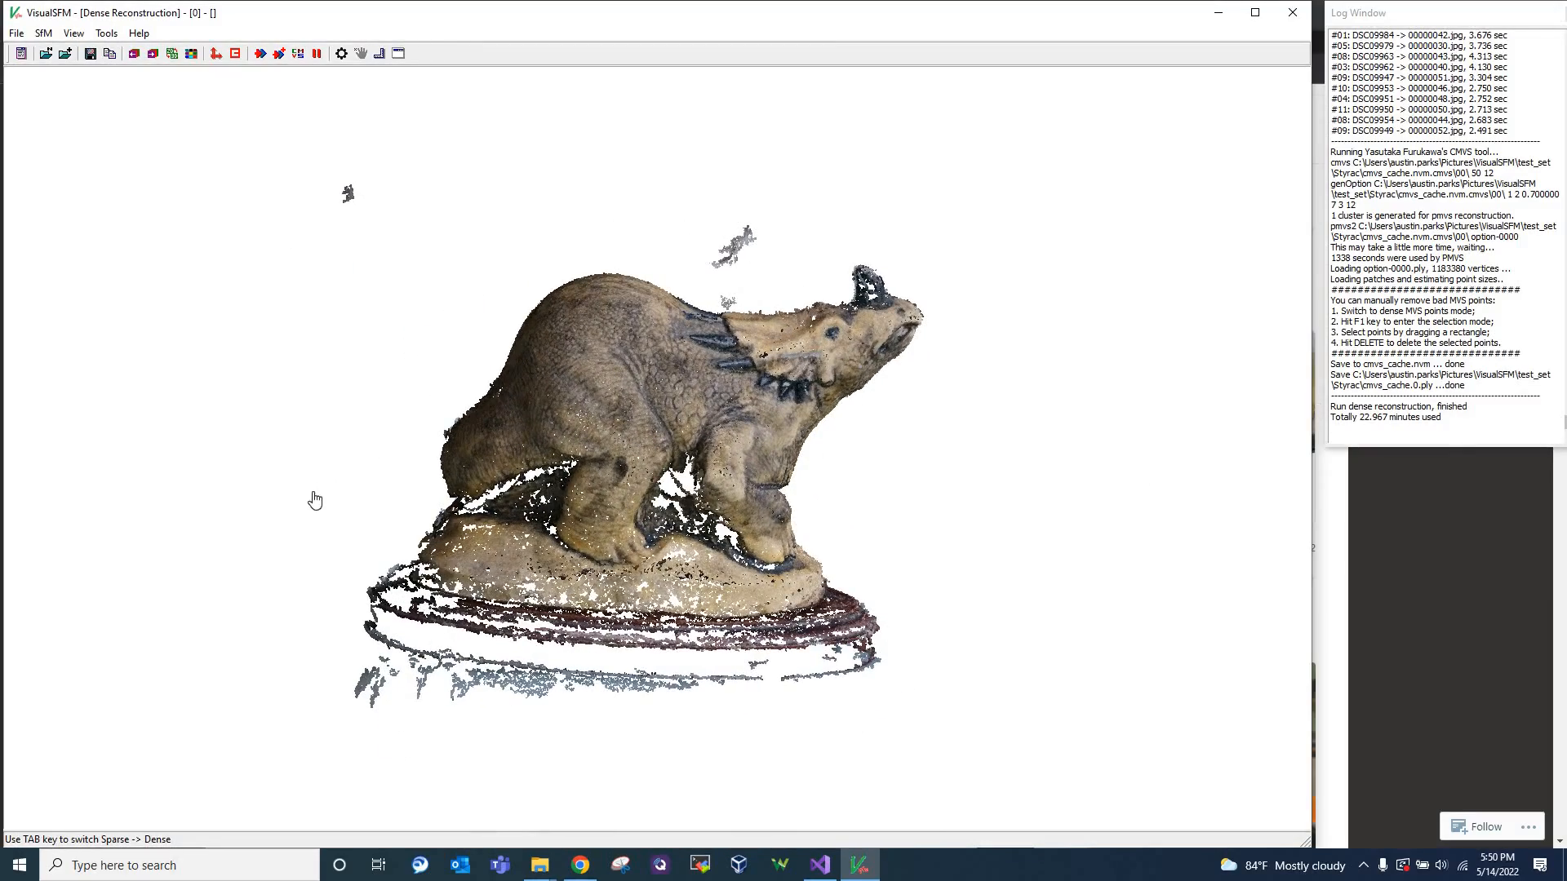
Check the Styracosaurus reference photo in Chrome, return to VisualSFM, and examine the dense model from its opposite side and from tilted angles
left_click(580, 865)
left_click(580, 866)
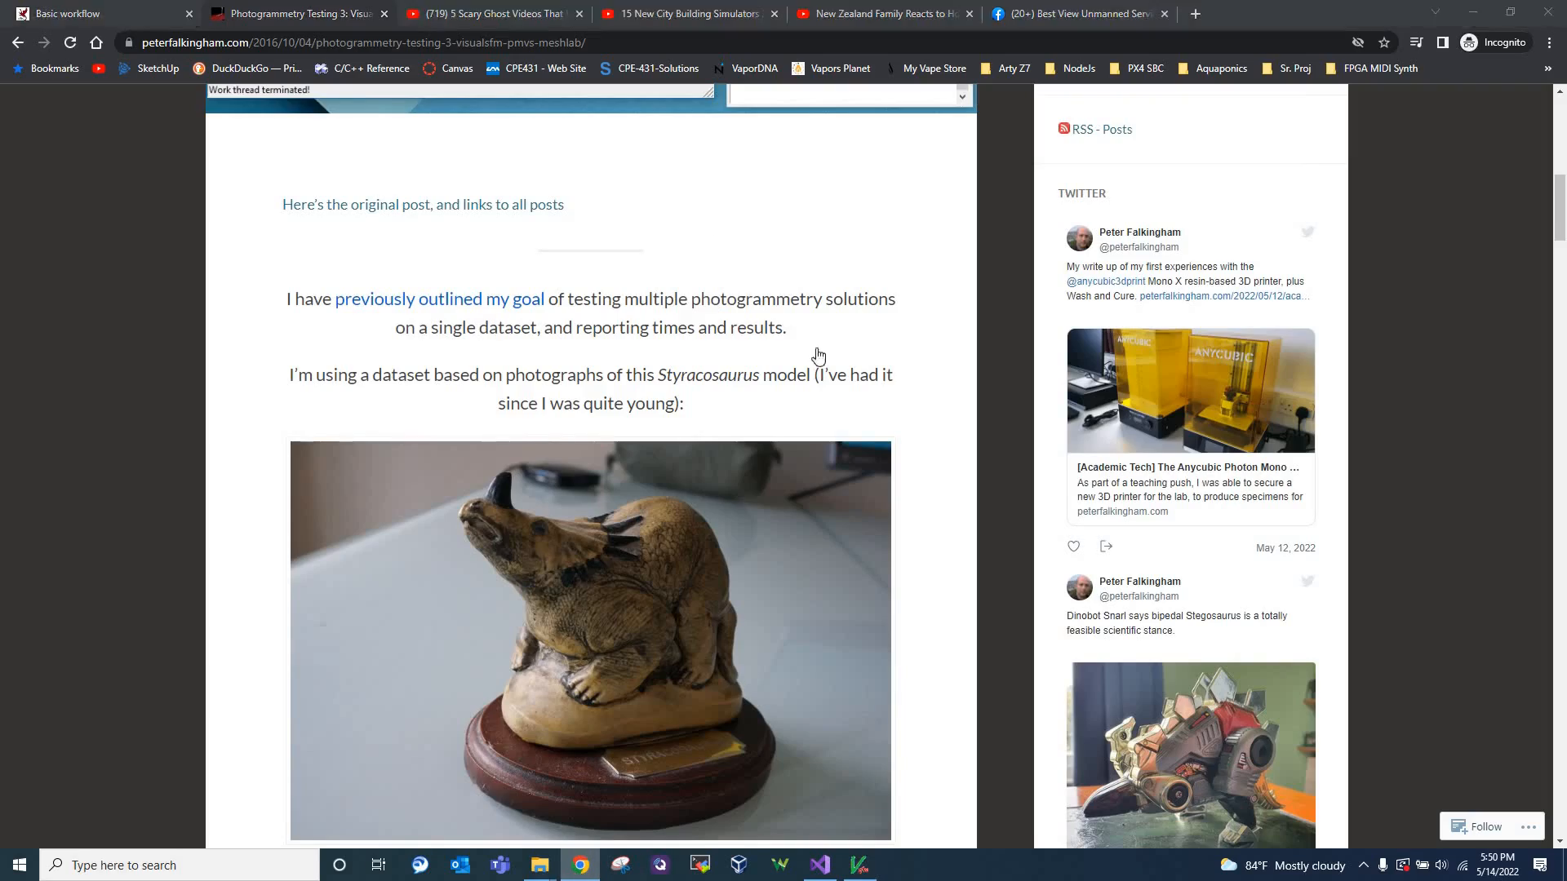
right_click_drag(448, 395, 182, 648)
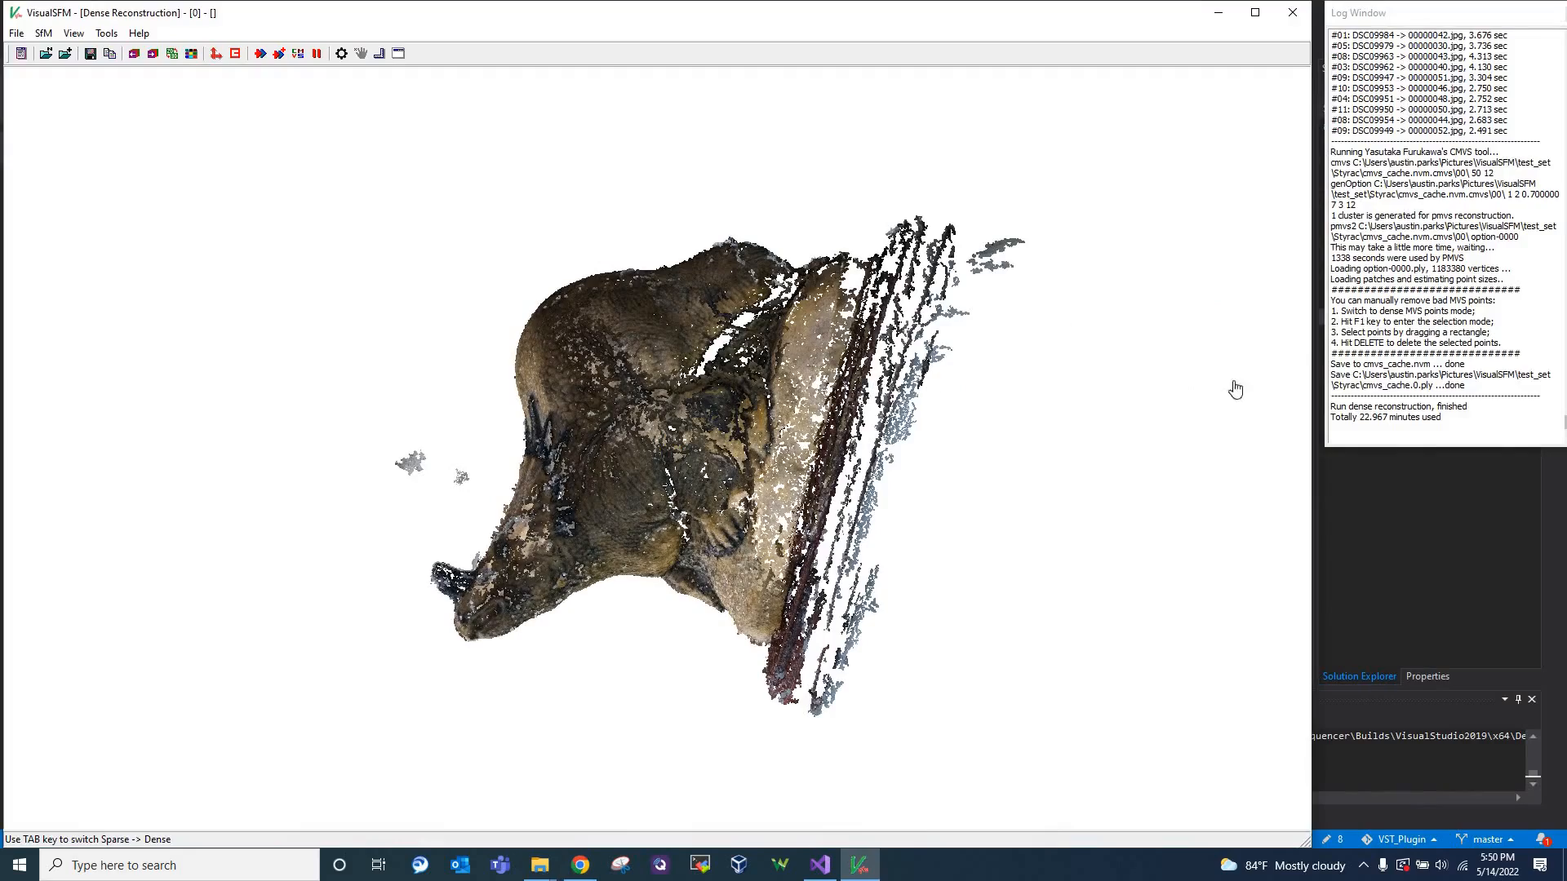
right_click_drag(1235, 389, 1176, 506)
right_click_drag(408, 522, 425, 274)
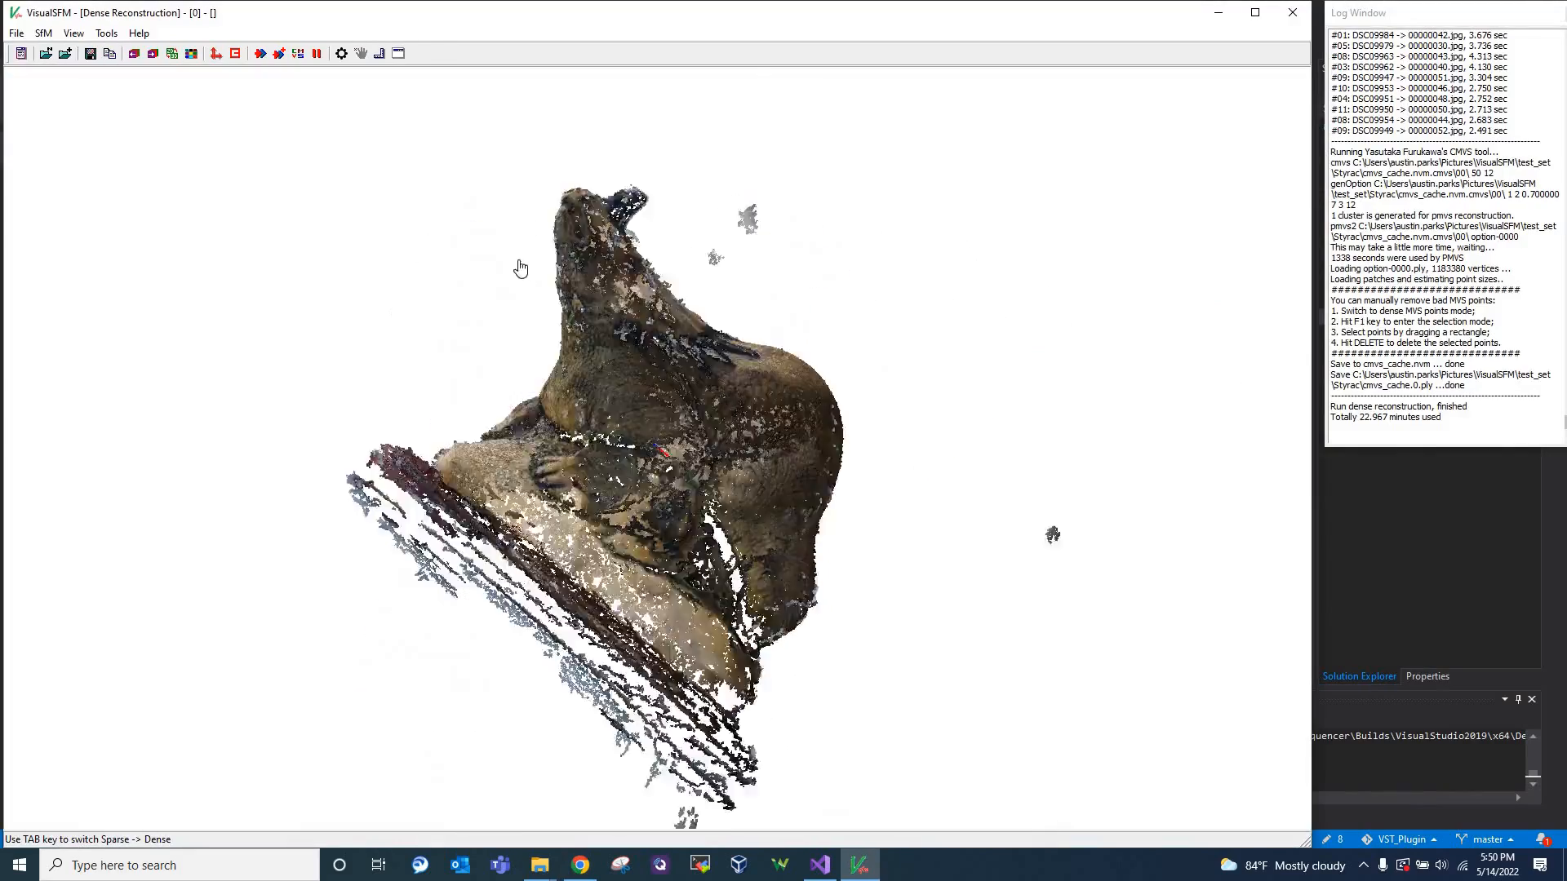
right_click_drag(457, 331, 361, 469)
right_click_drag(511, 646, 759, 325)
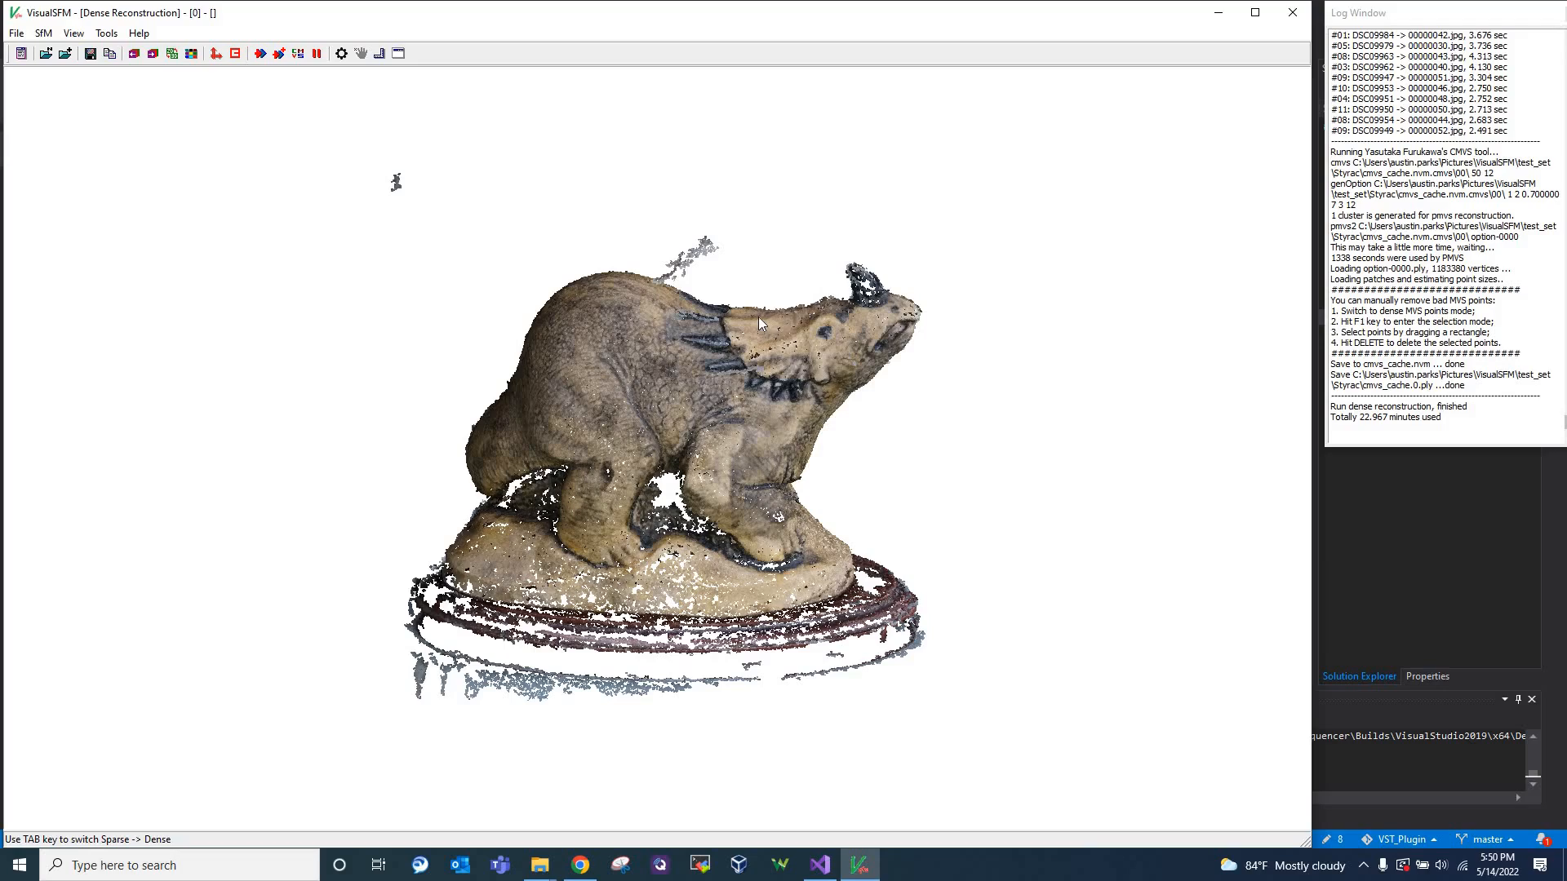
Inspect the dense model's head, front and wooden base up close, and finish on a smaller side view of the whole model
right_click_drag(216, 632, 177, 619)
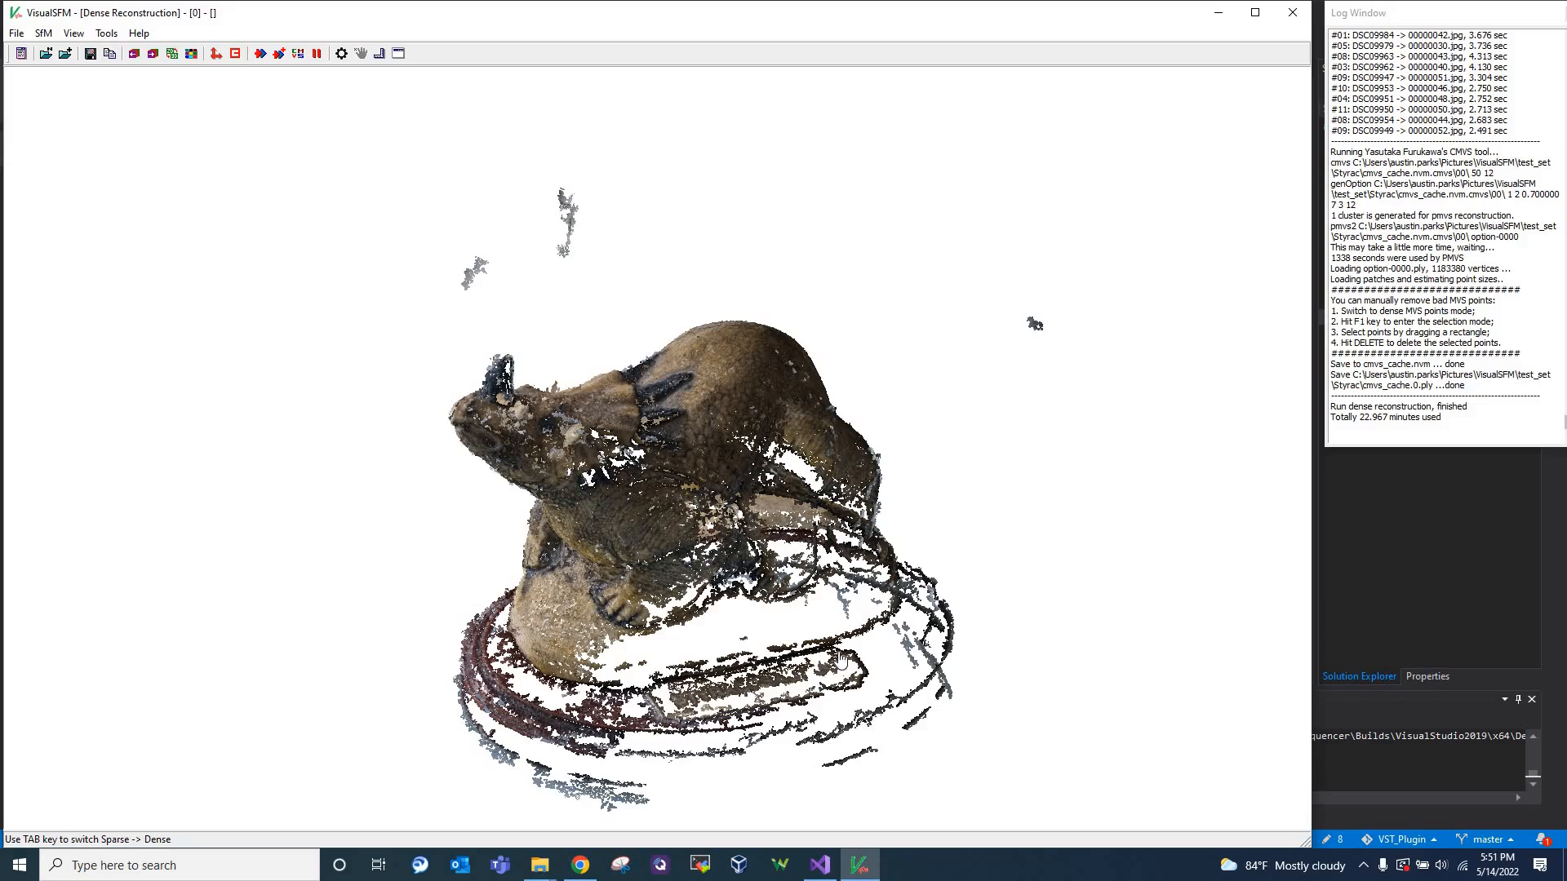
right_click_drag(712, 570, 622, 427)
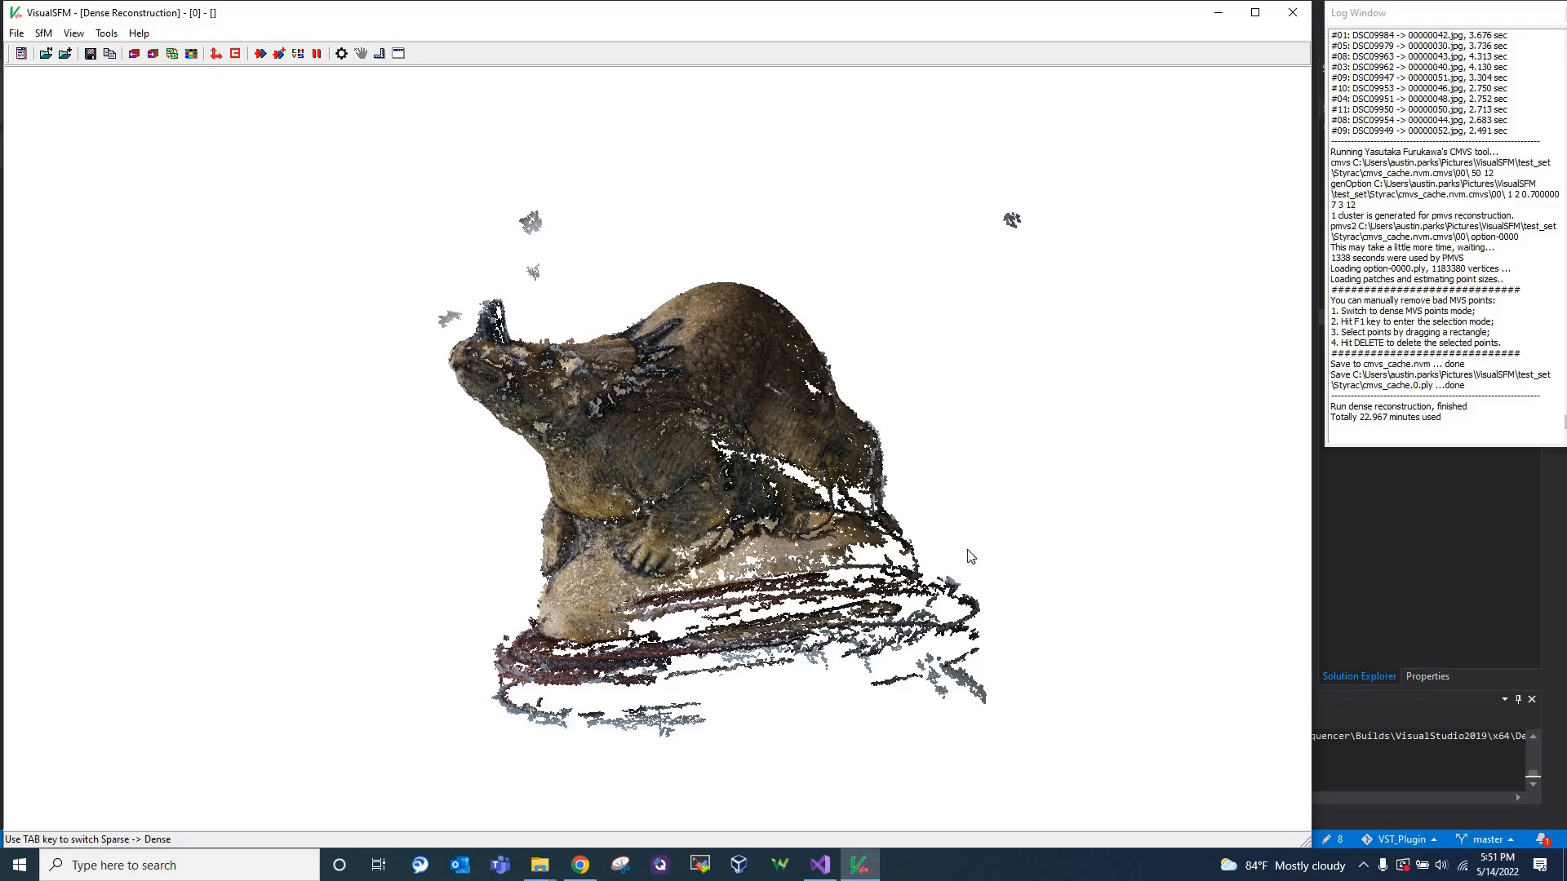
right_click_drag(1100, 471, 795, 470)
scroll(696, 480, "down", 1)
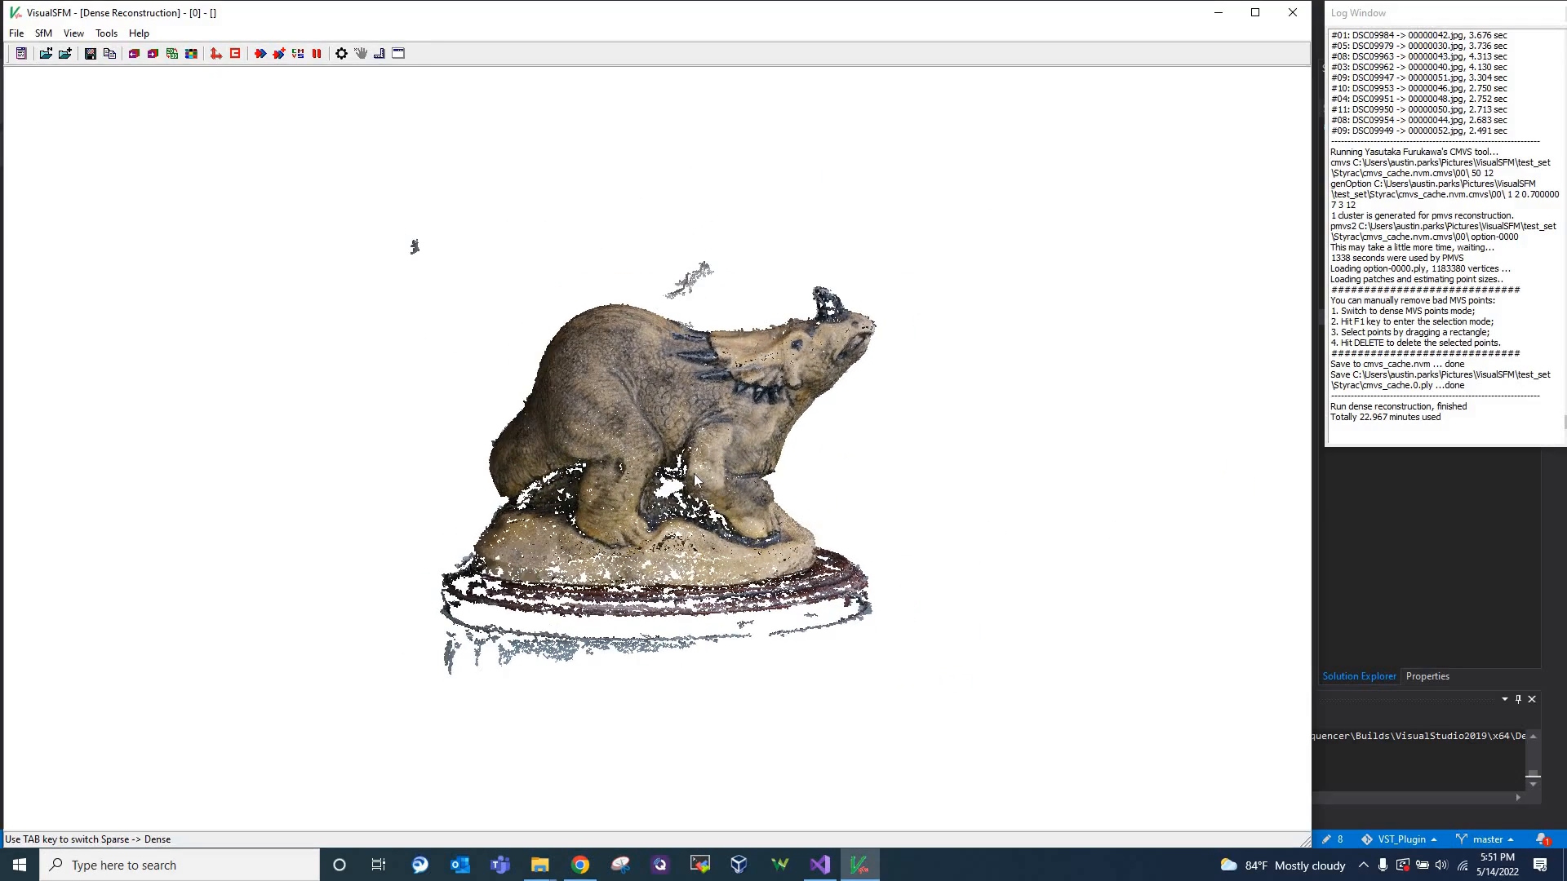
scroll(693, 473, "down", 1)
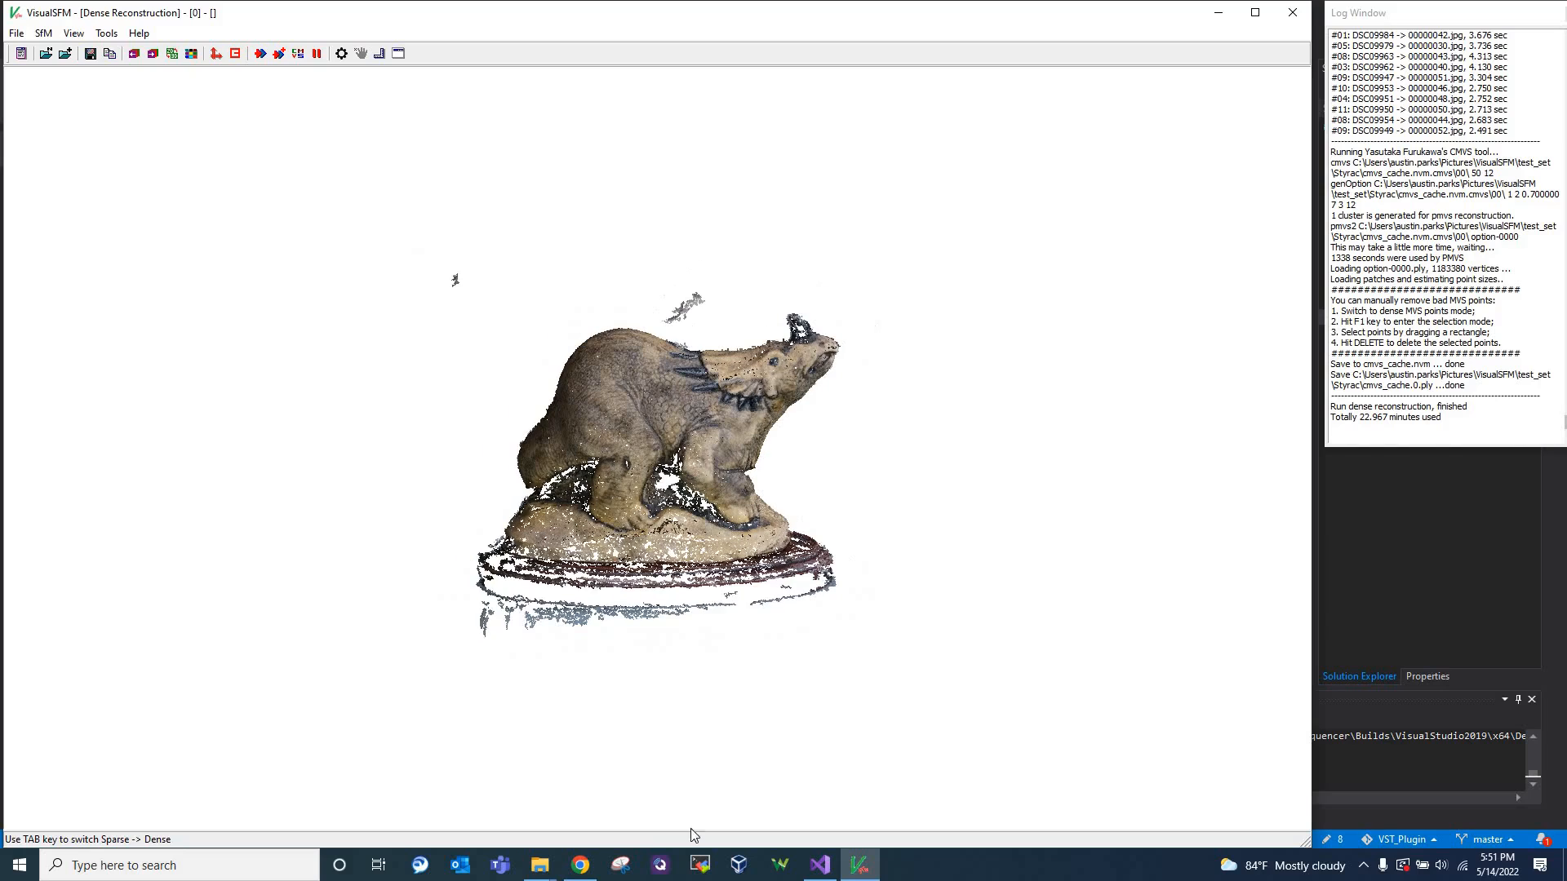
Switch to Chrome and review the Basic workflow page from the Quick Summary through Image Capturing and Software Installation to Dense Reconstruction
left_click(581, 865)
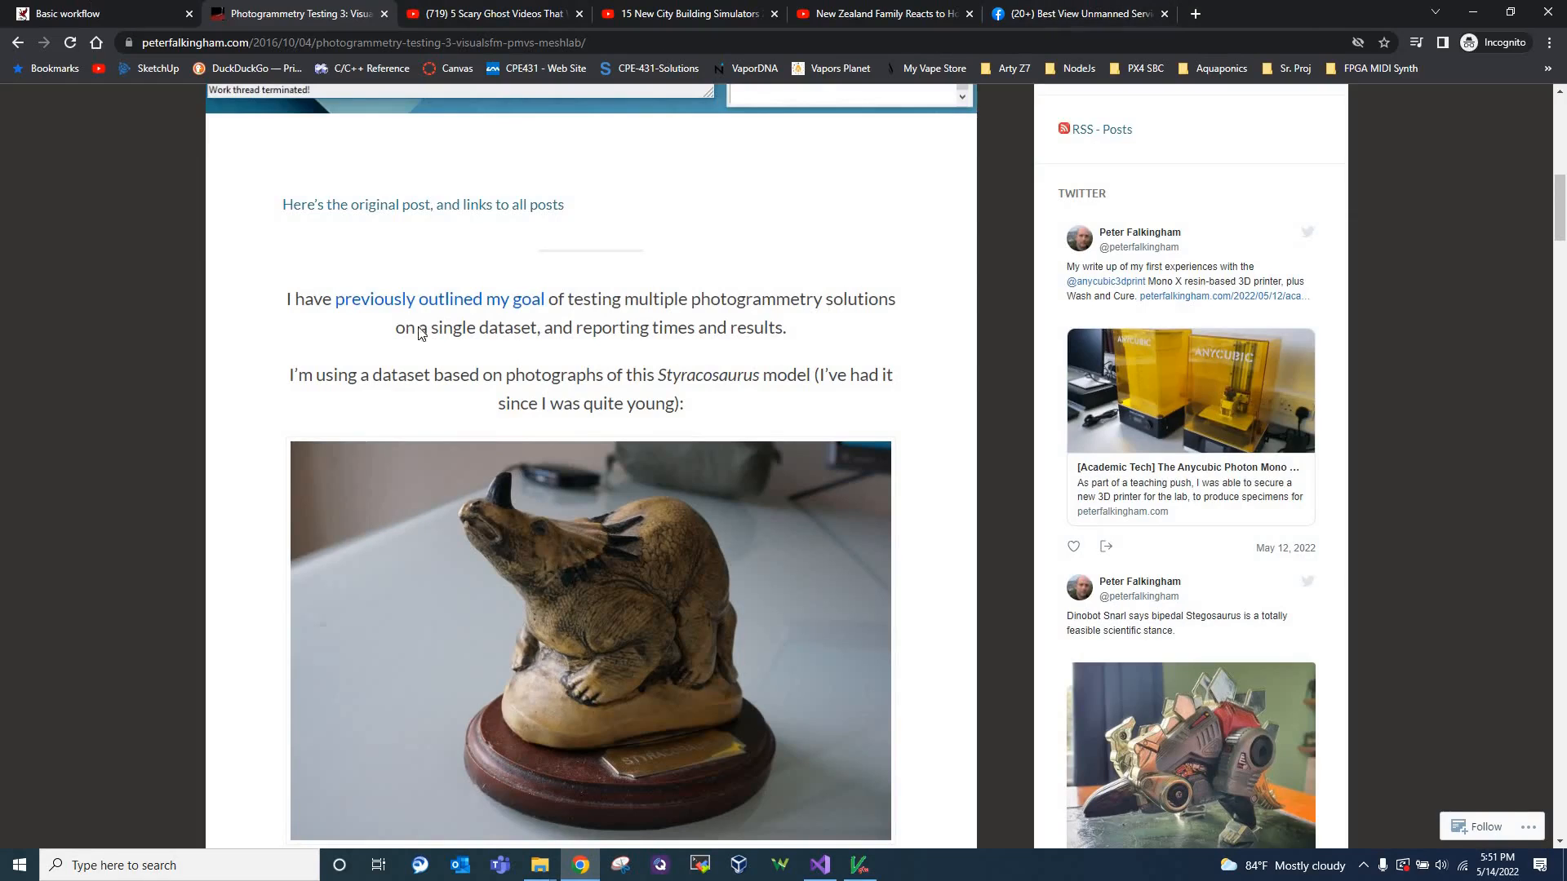
left_click(102, 8)
scroll(605, 558, "up", 5)
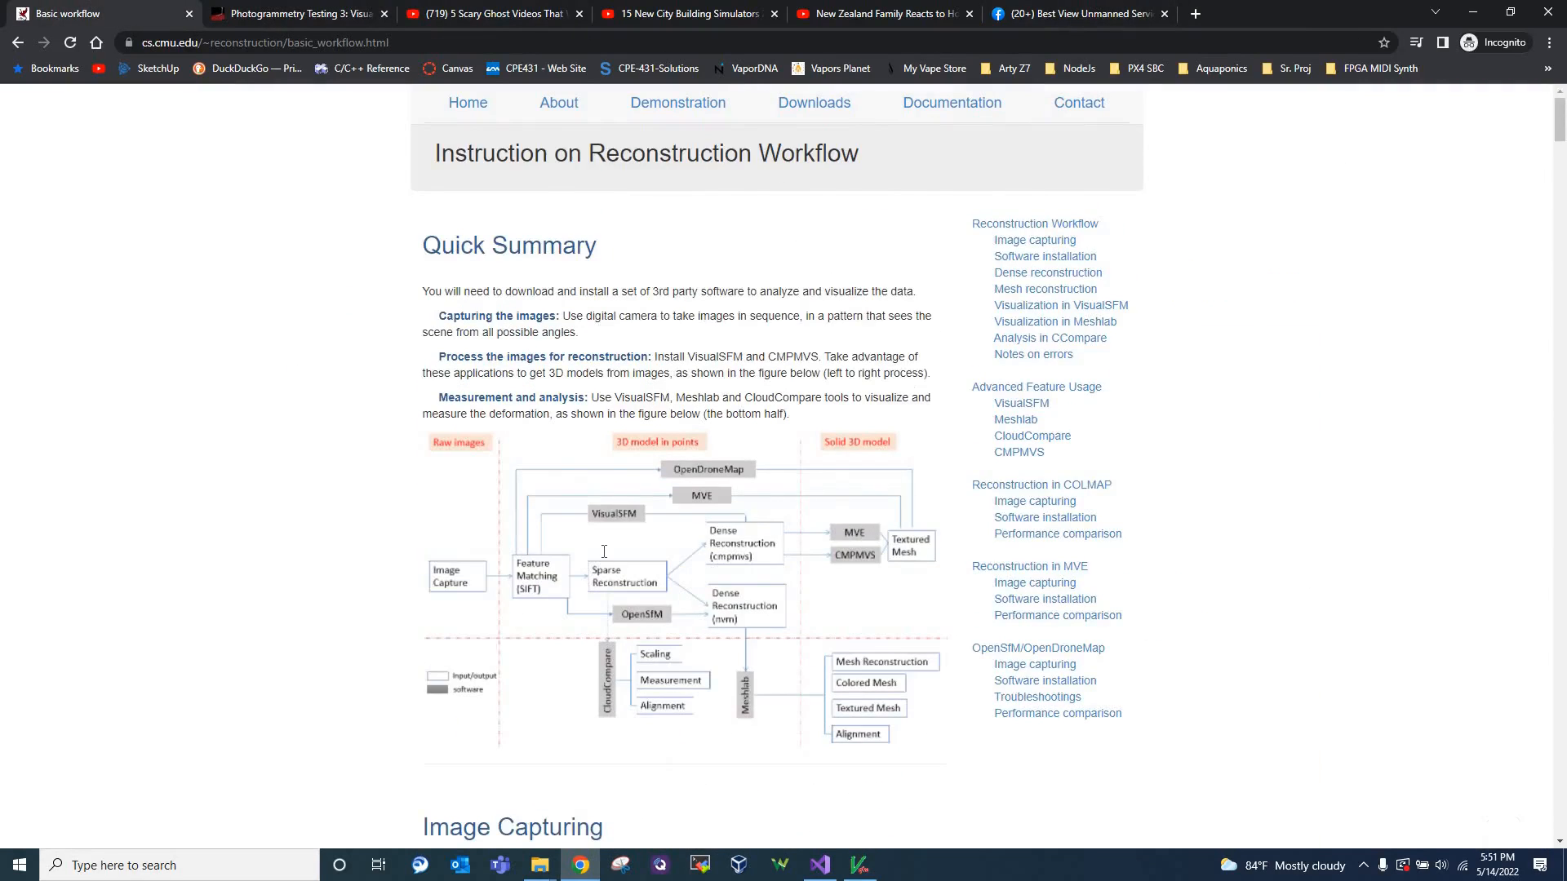
scroll(802, 372, "down", 12)
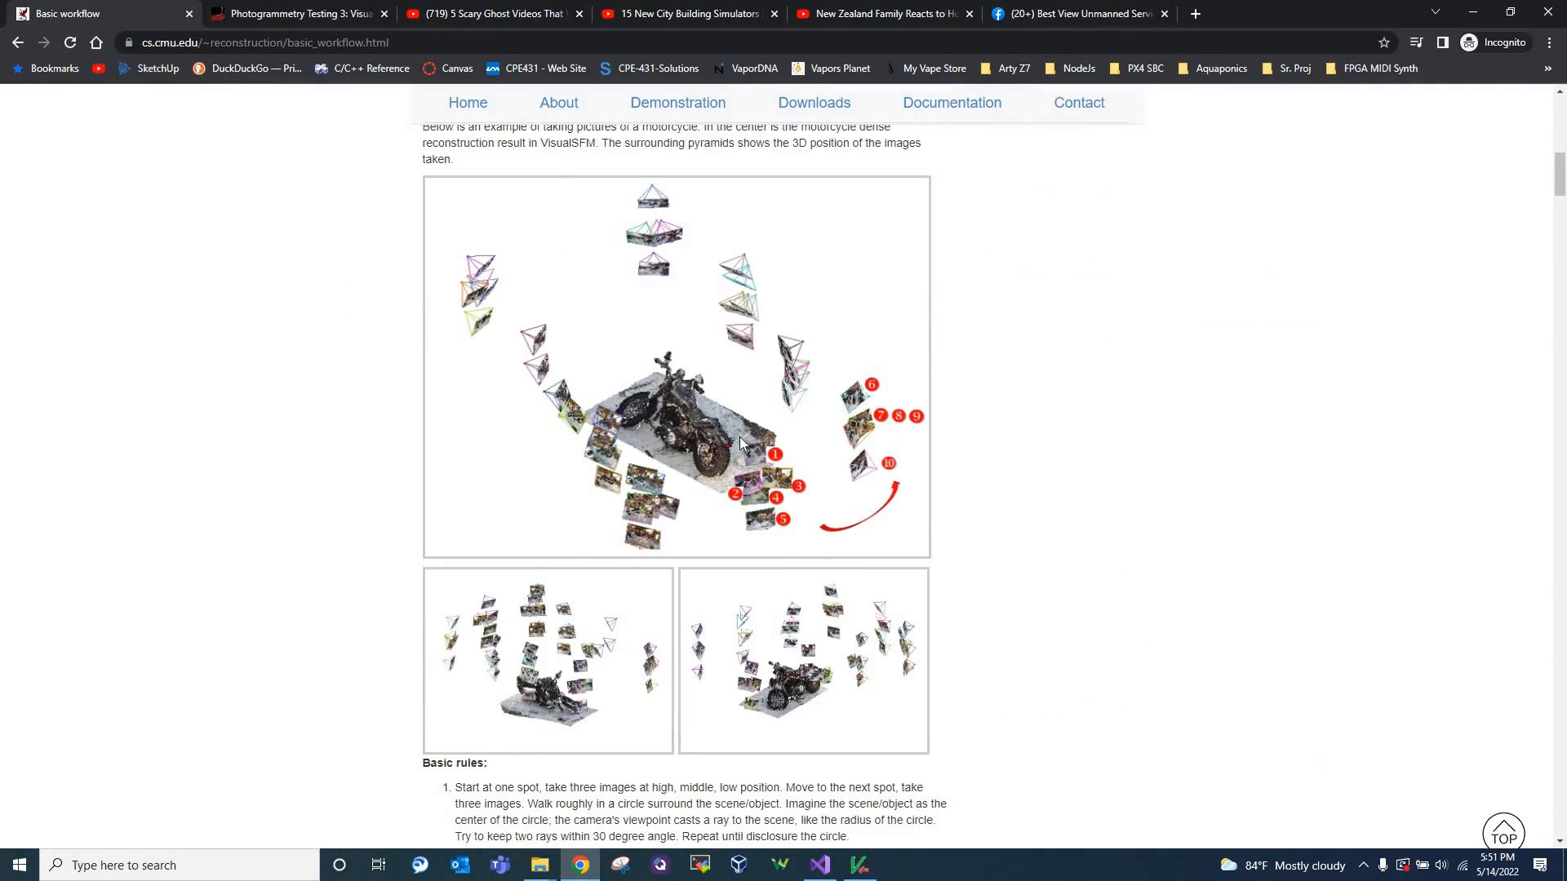
scroll(550, 297, "down", 5)
scroll(550, 297, "down", 7)
scroll(550, 297, "down", 5)
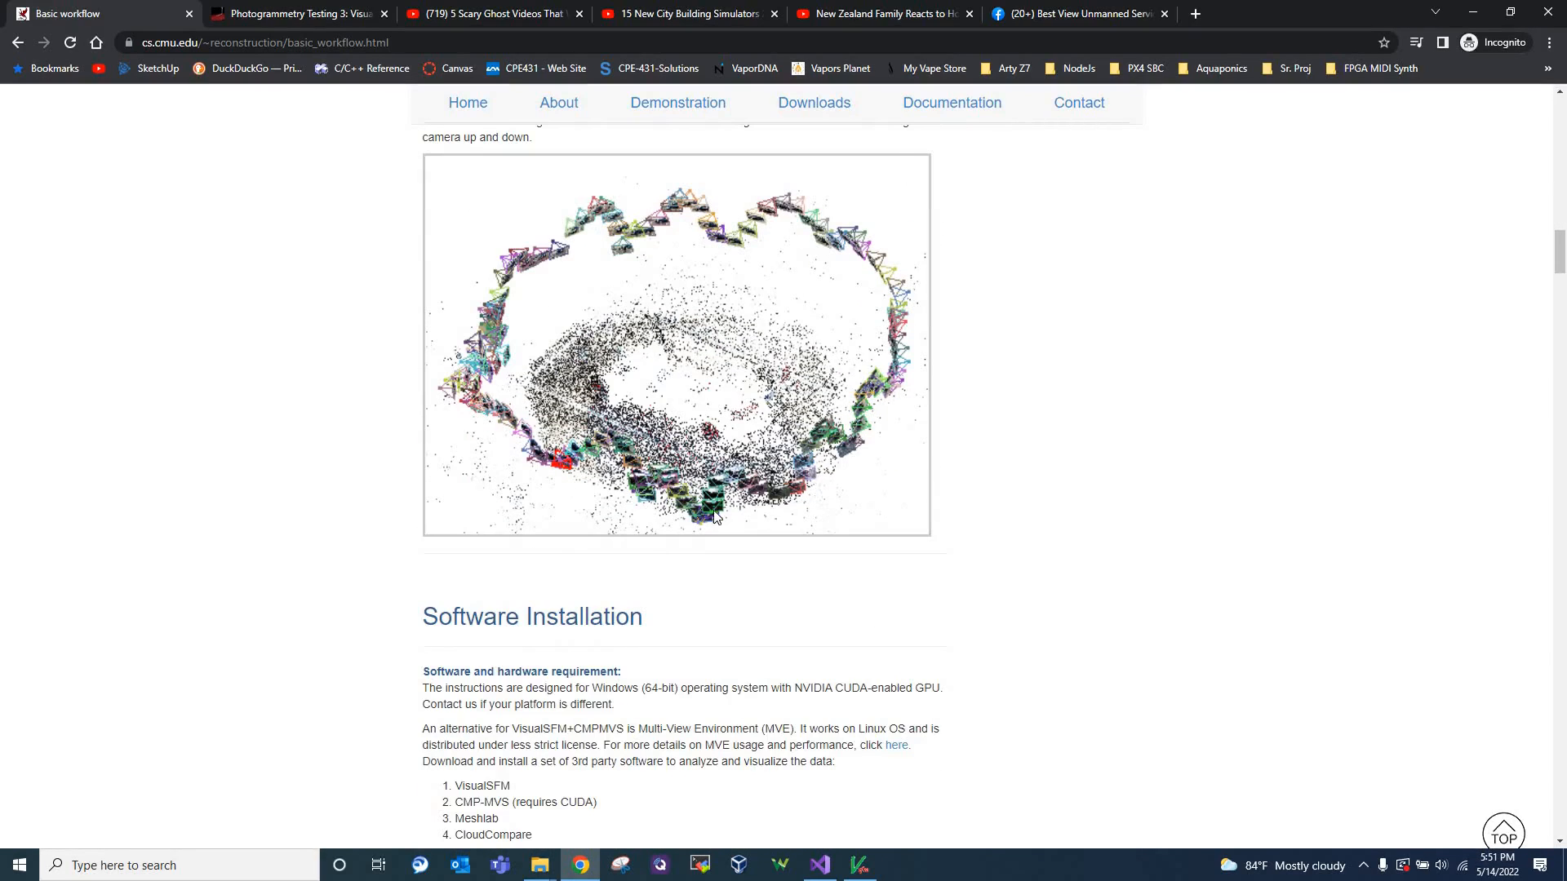
scroll(1012, 495, "down", 10)
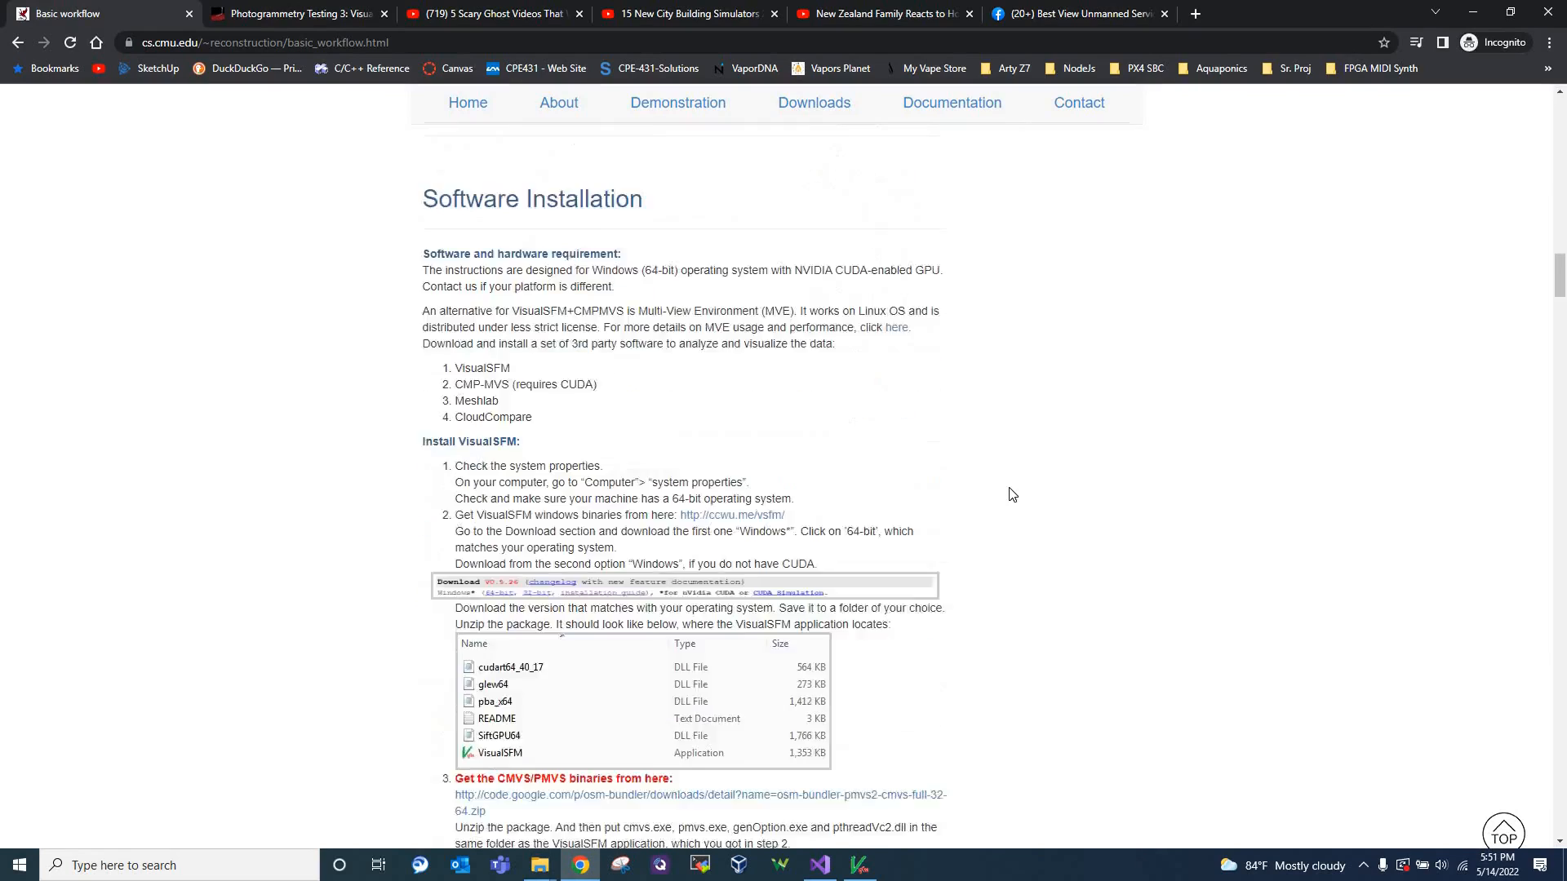
scroll(1012, 494, "down", 8)
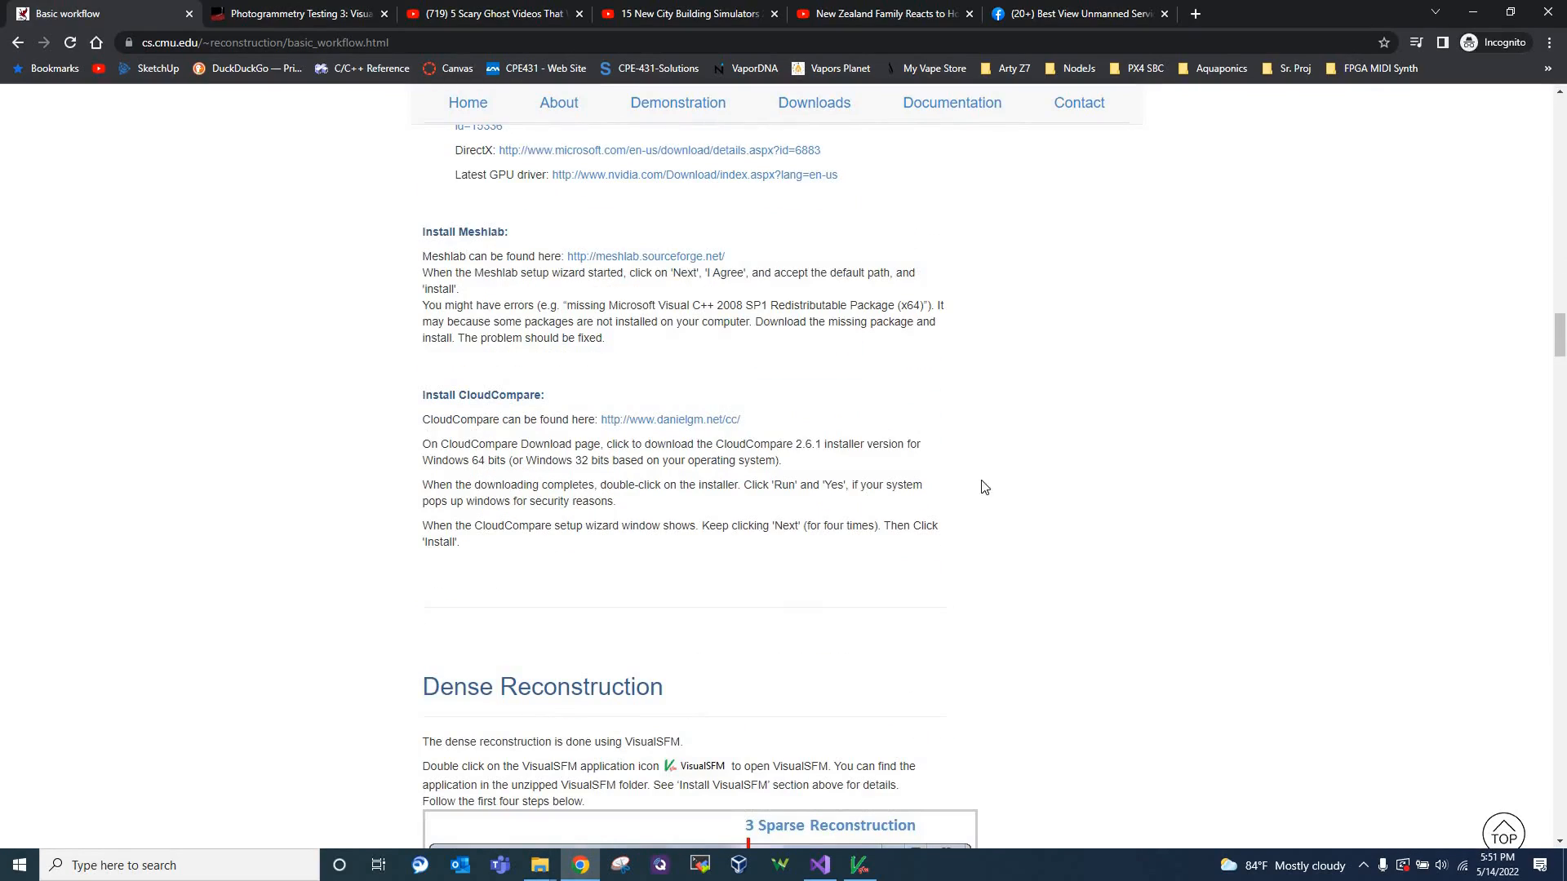
scroll(667, 281, "down", 20)
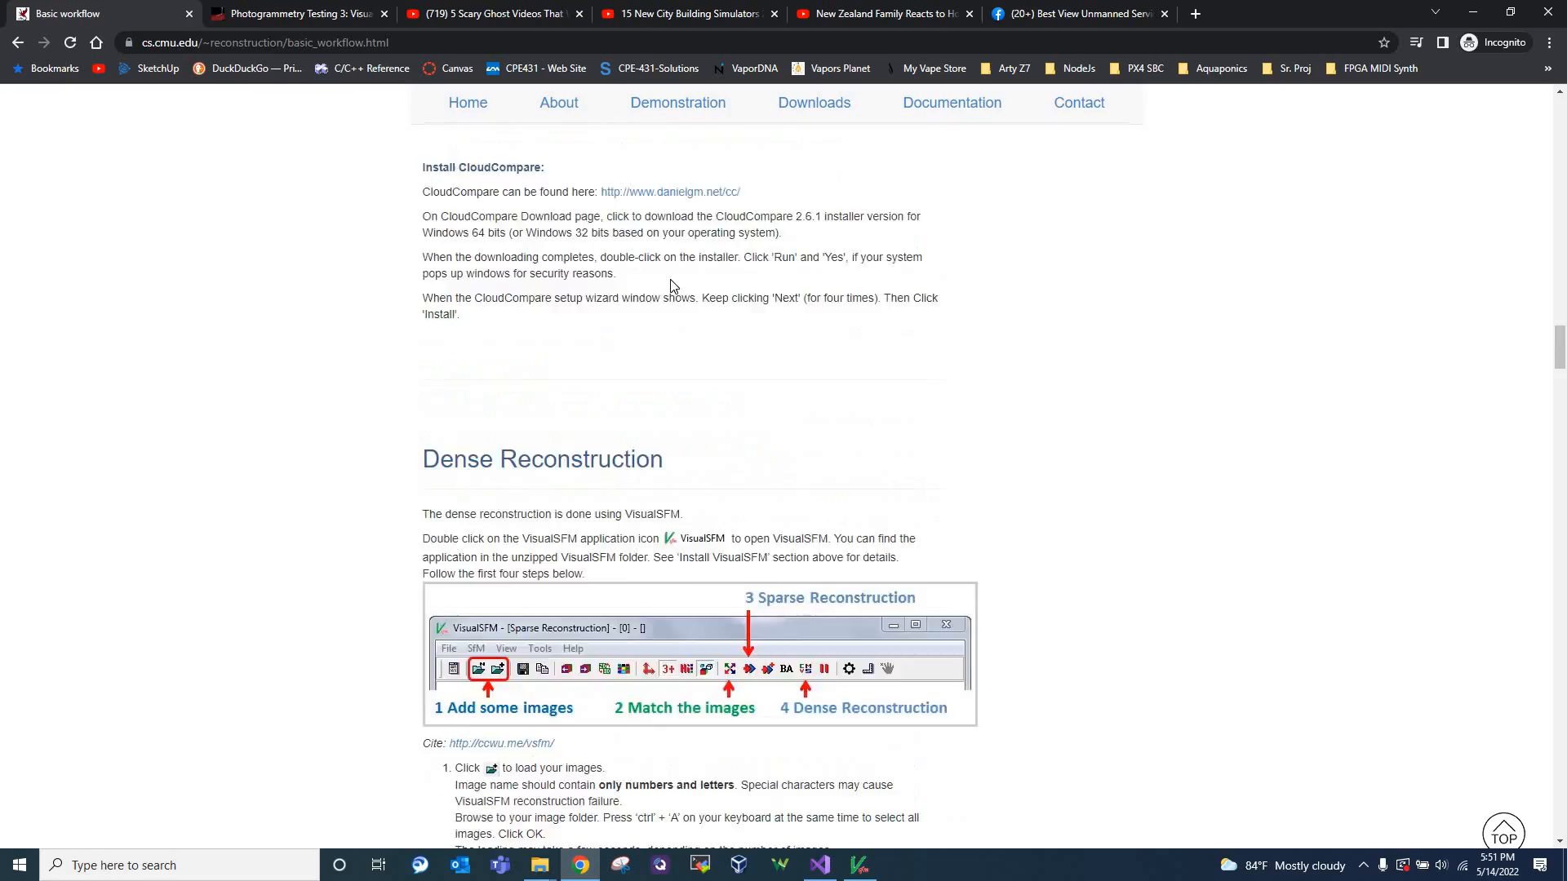
Skim the Basic workflow page's Meshlab and CloudCompare instructions and error notes, and go back to the Meshlab mesh import section
scroll(676, 294, "down", 20)
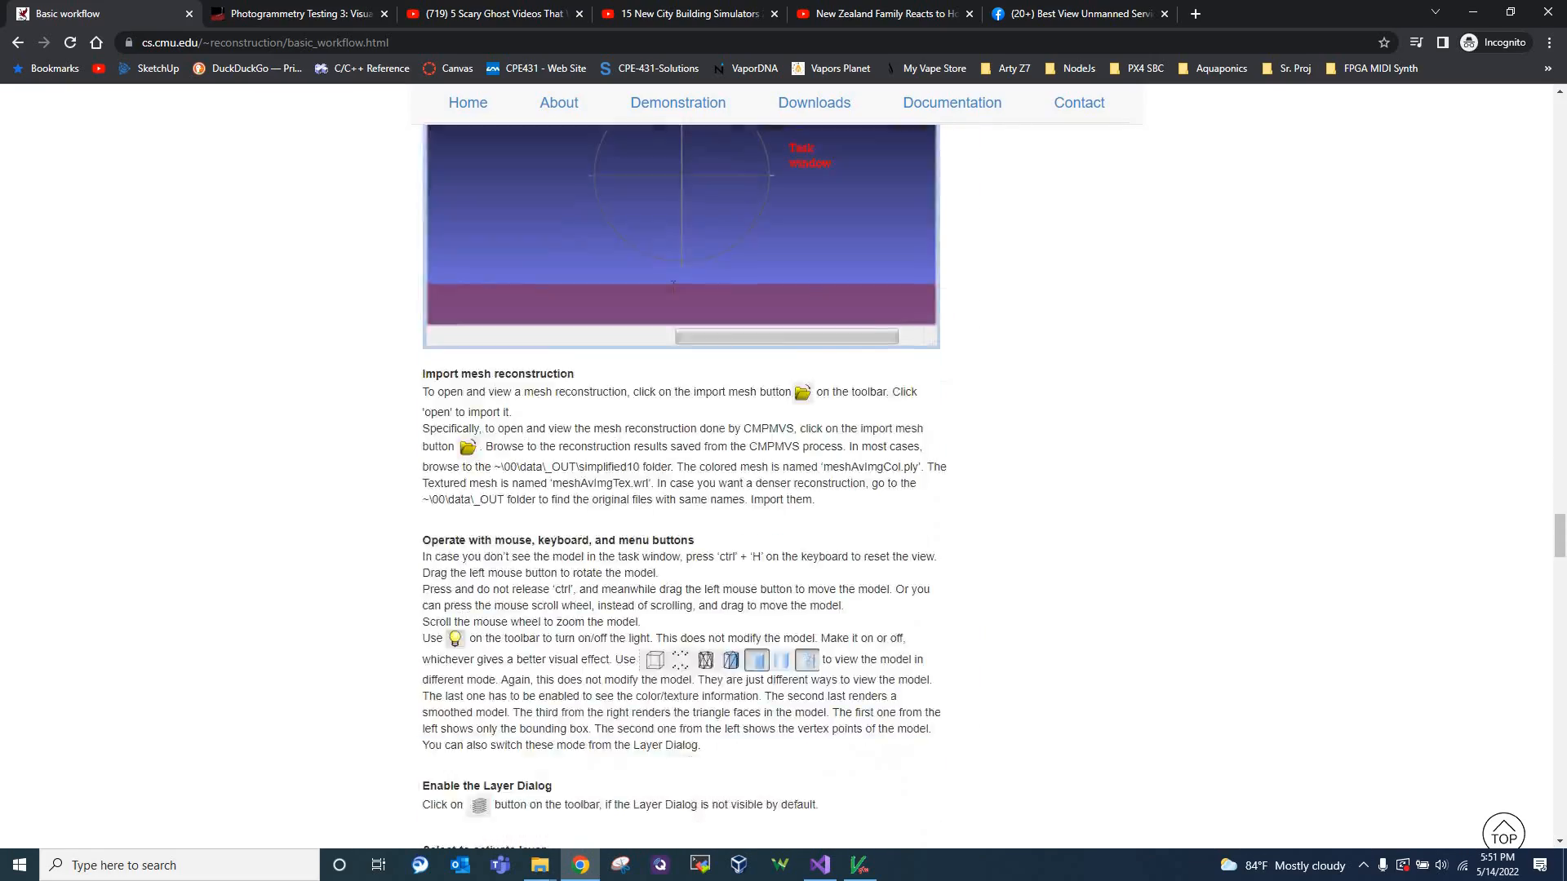
scroll(673, 290, "down", 20)
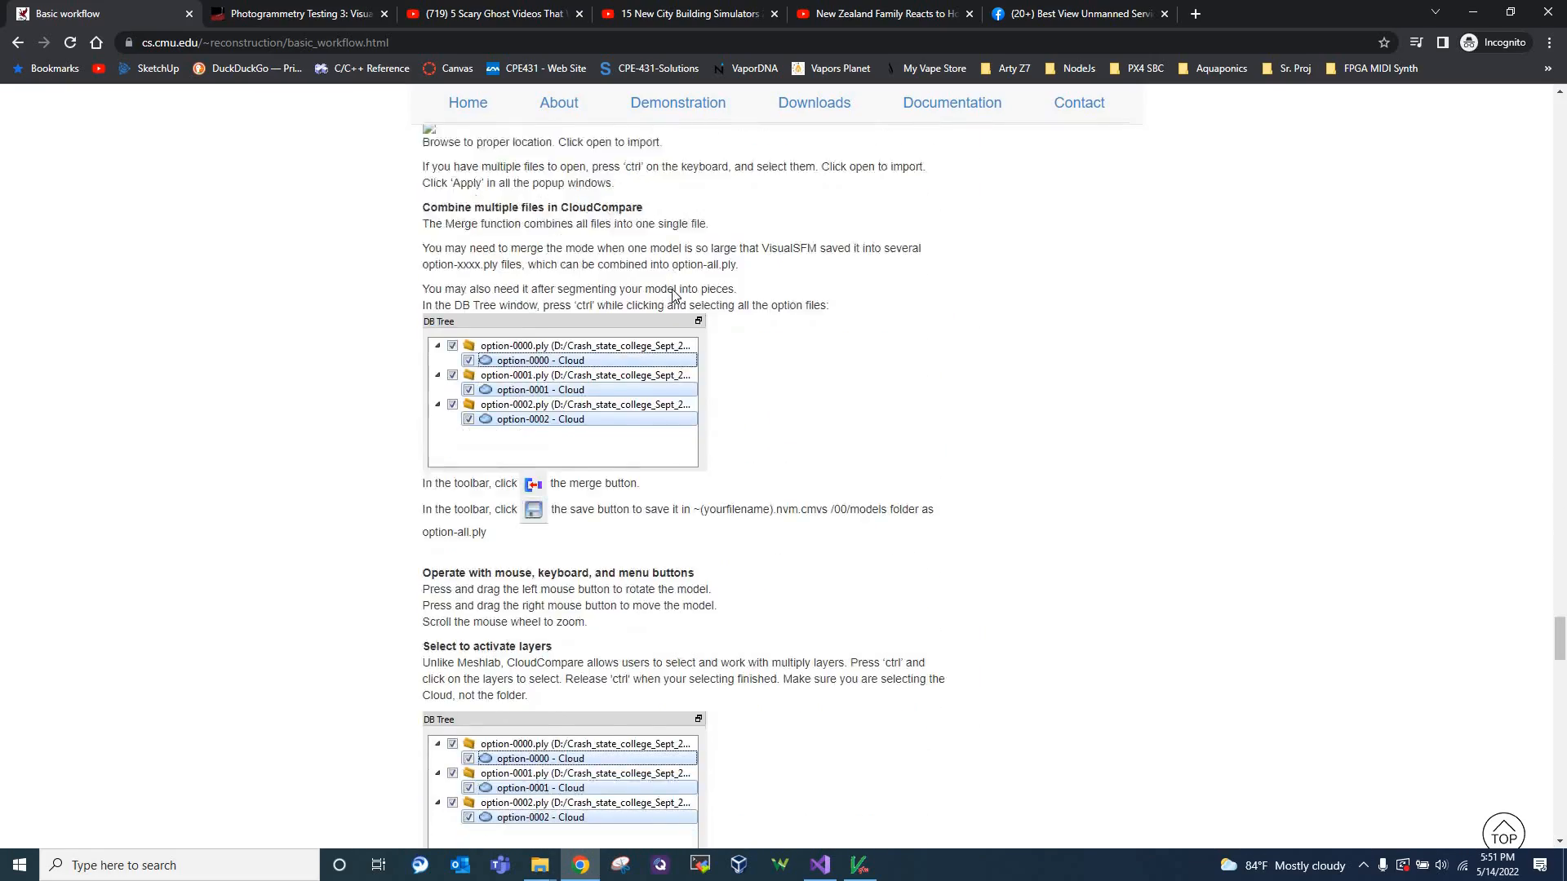
scroll(673, 293, "down", 3)
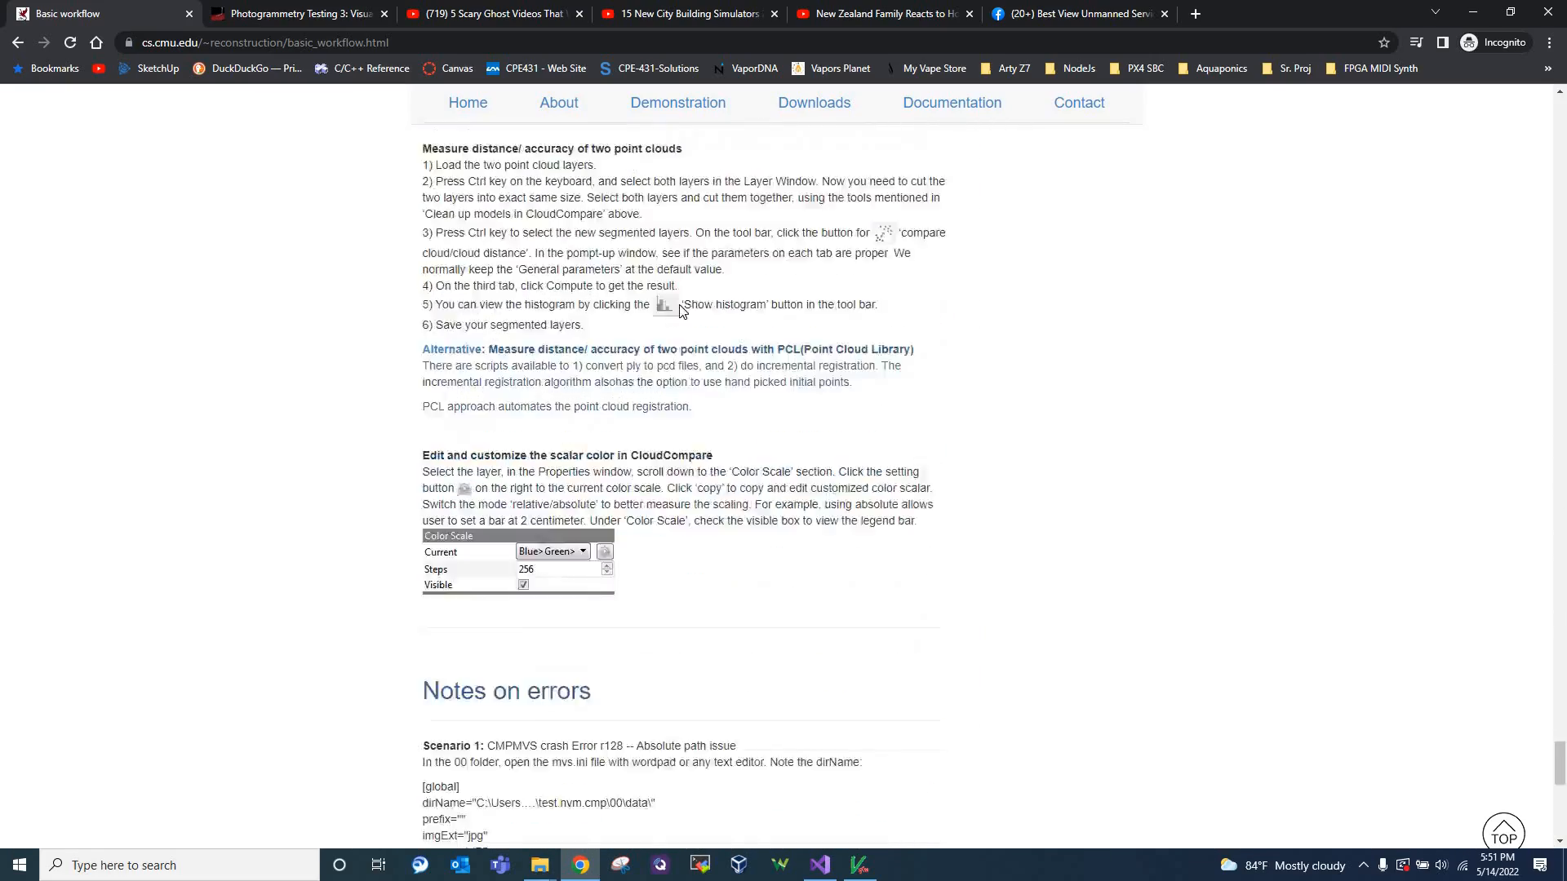
scroll(677, 302, "up", 20)
scroll(679, 312, "up", 15)
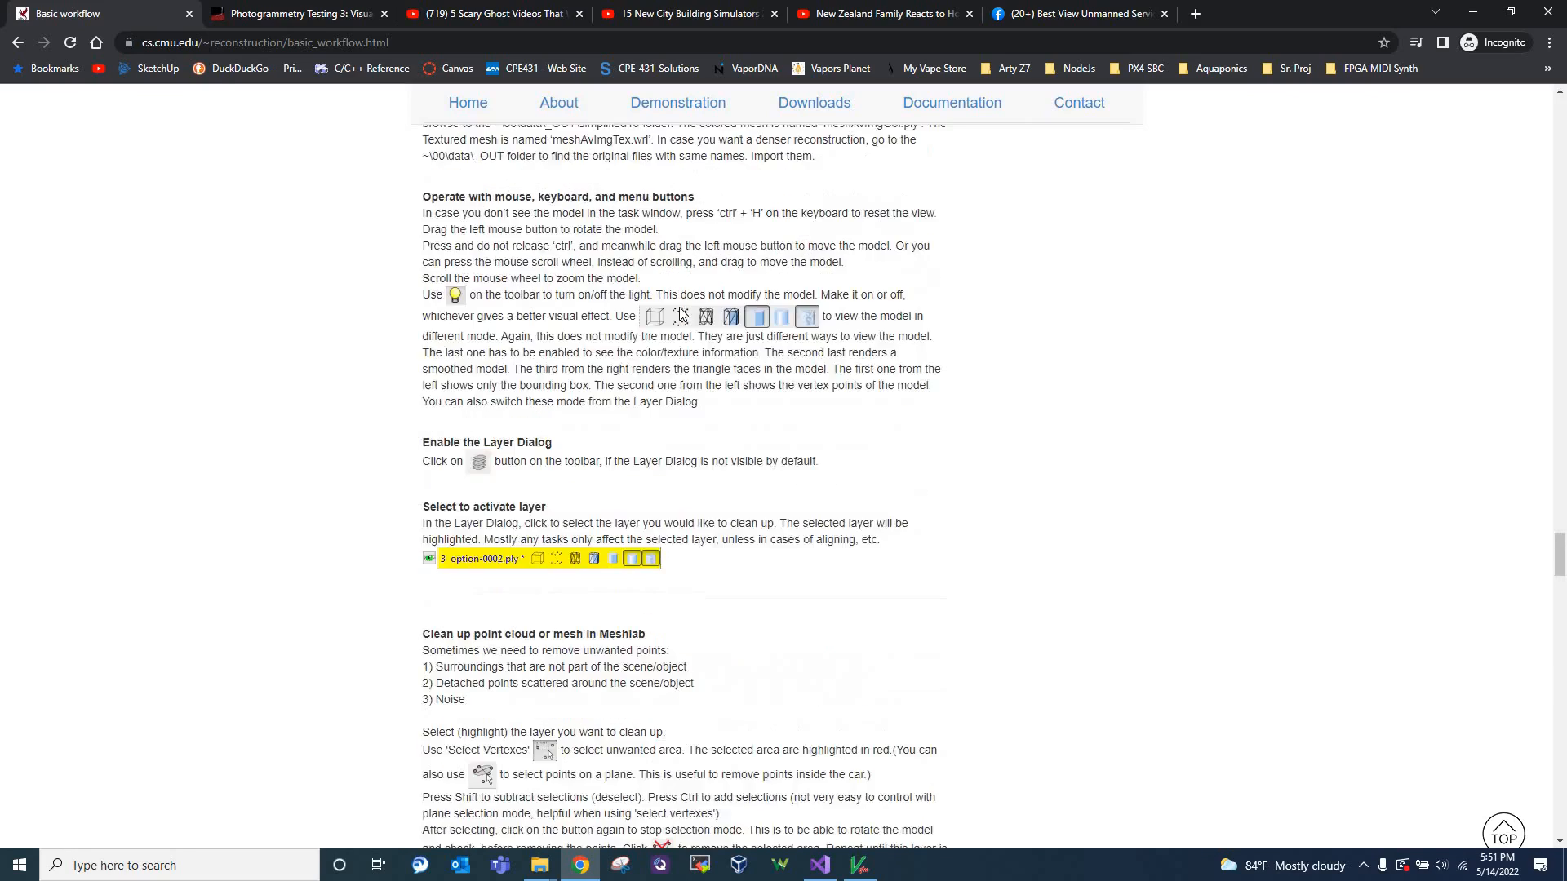
scroll(552, 444, "down", 5)
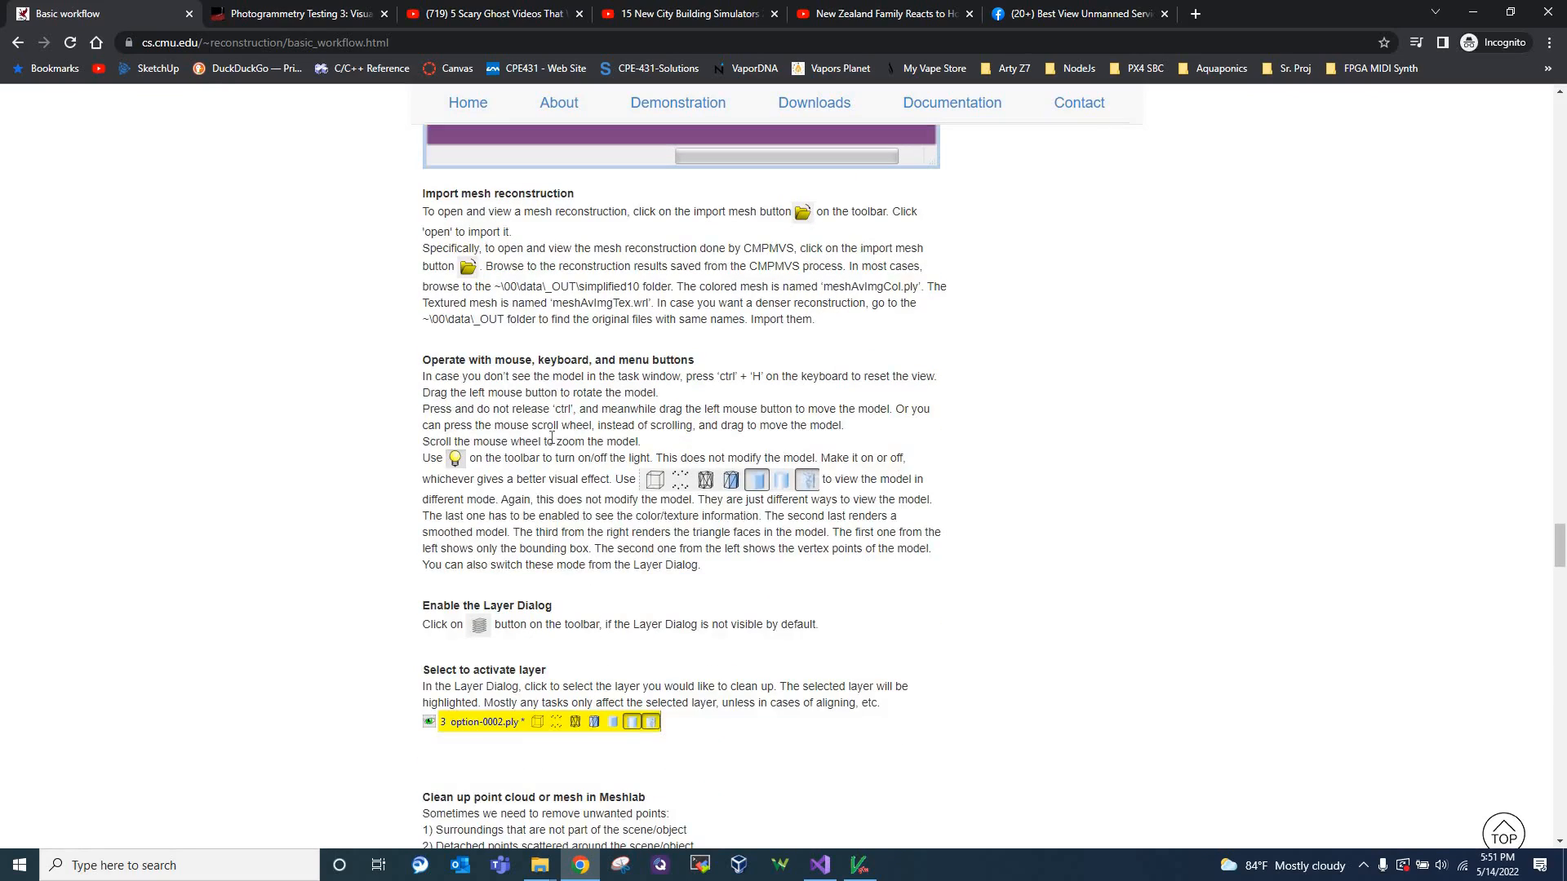
scroll(833, 816, "up", 4)
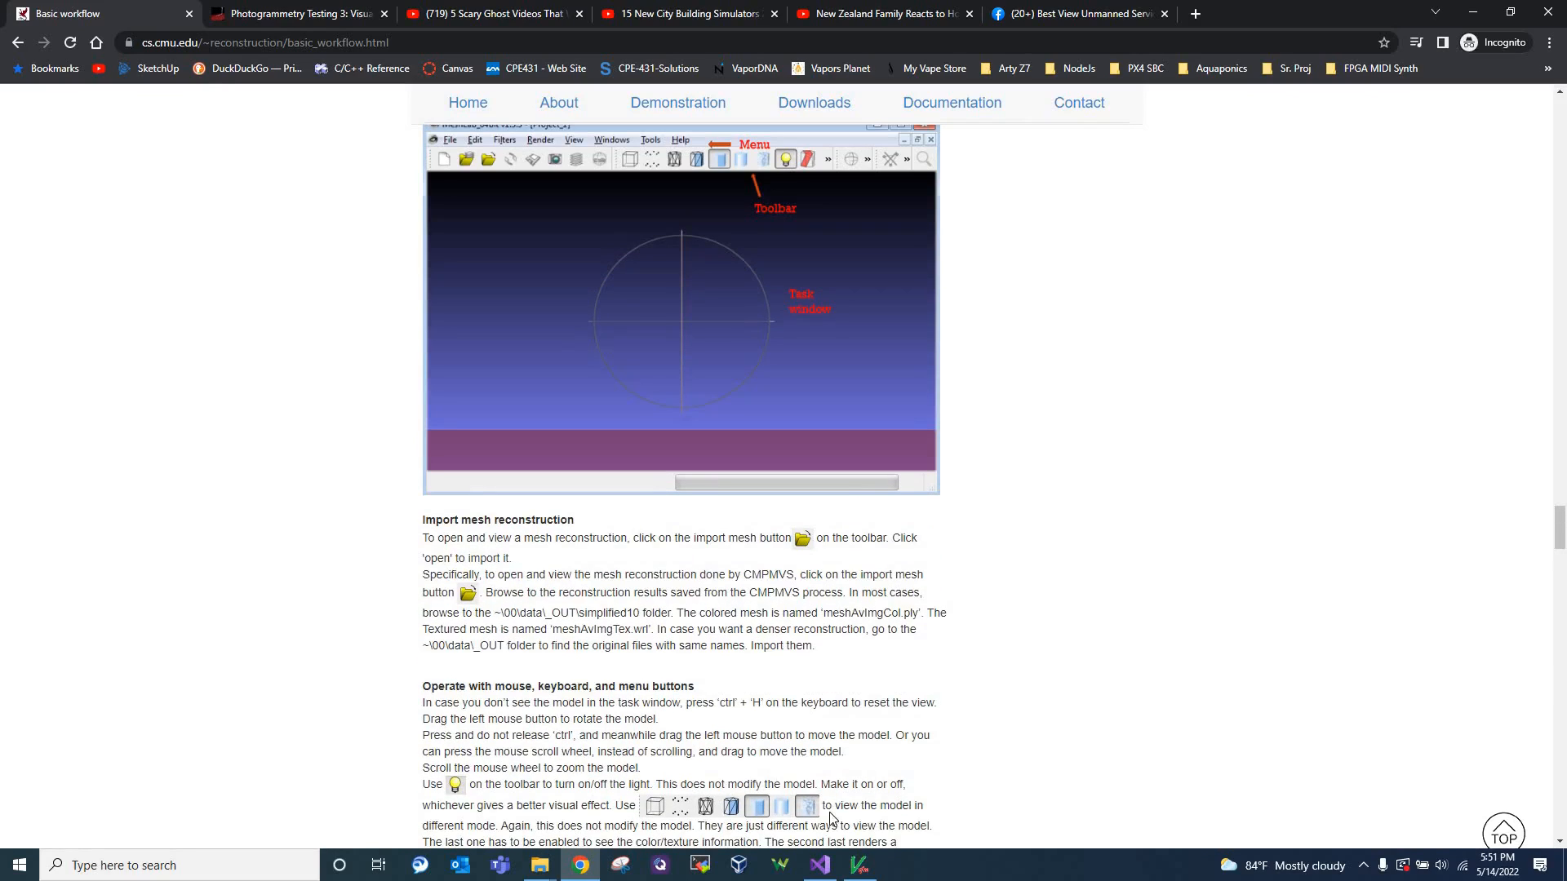
Return to VisualSFM and inspect the individual dense points on the Styracosaurus at close range, finishing with the whole model in view
left_click(859, 865)
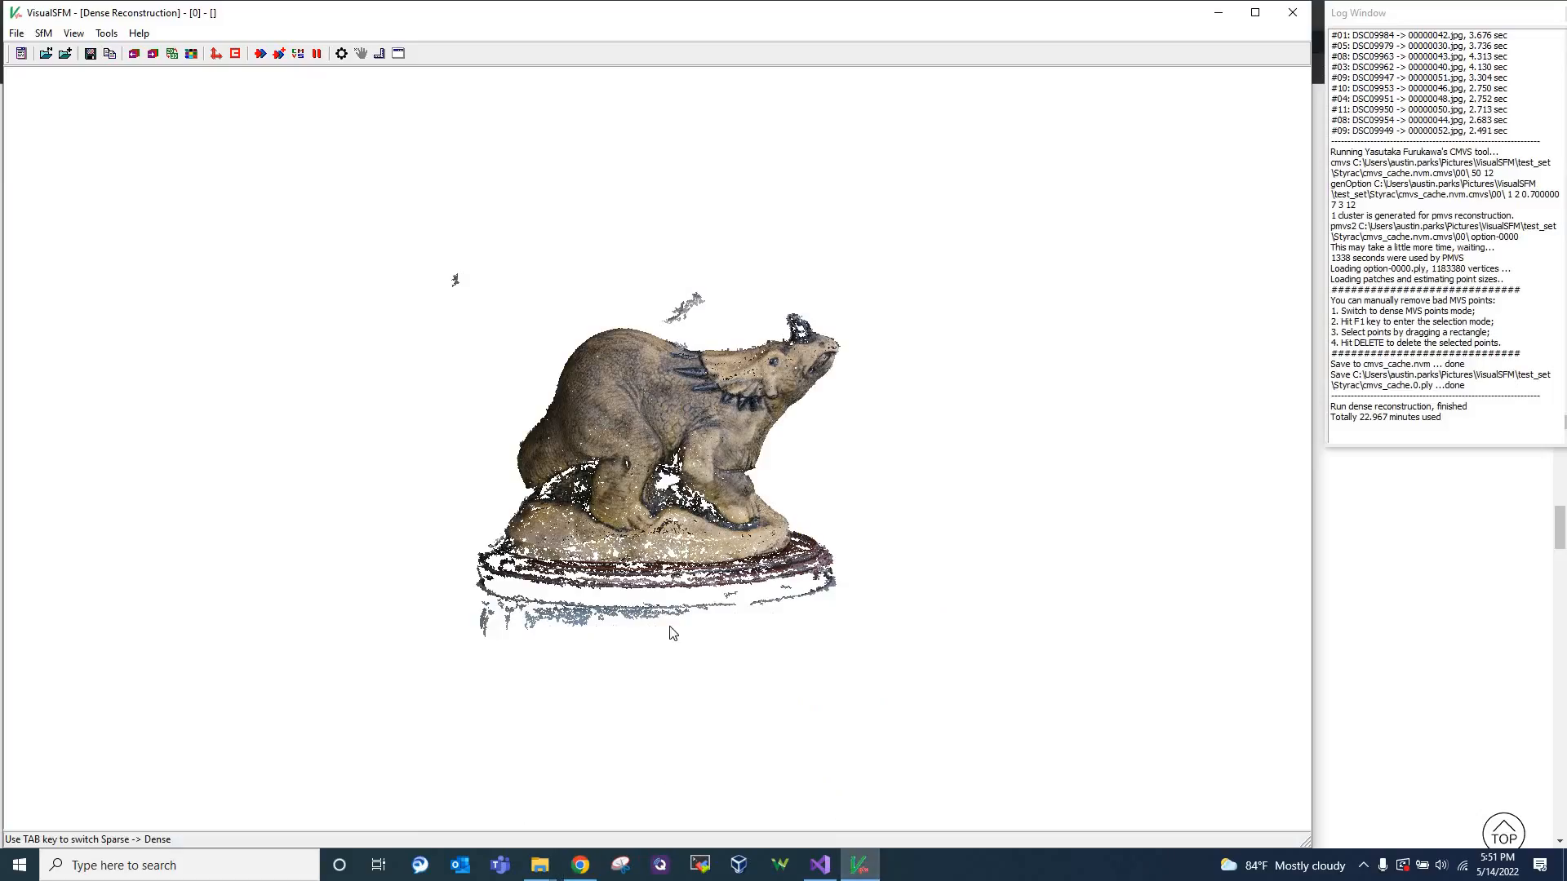
scroll(670, 632, "up", 10)
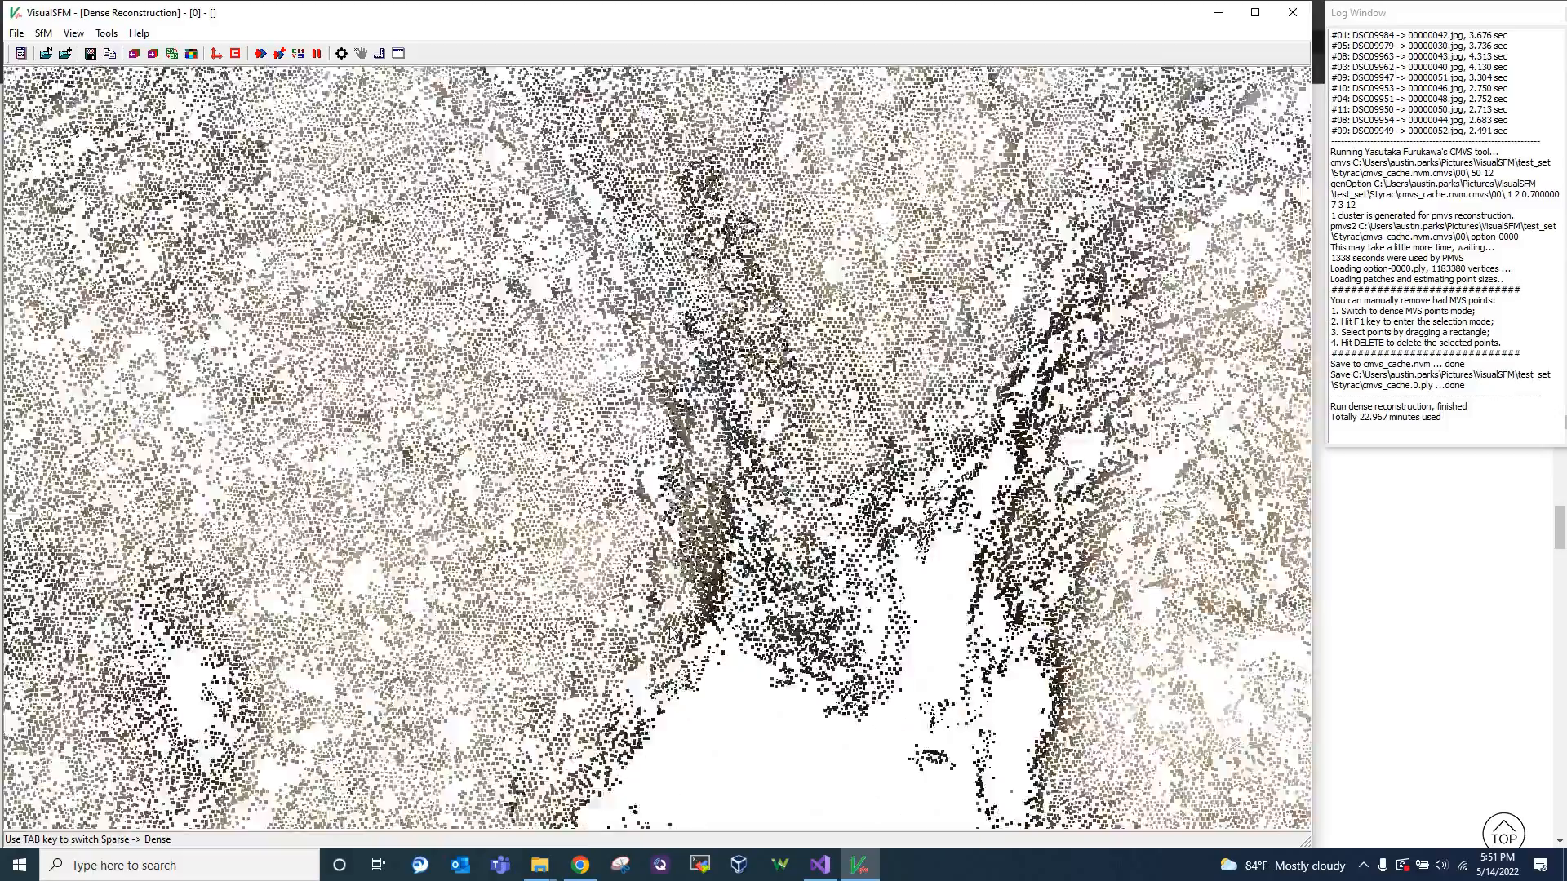
scroll(669, 626, "up", 3)
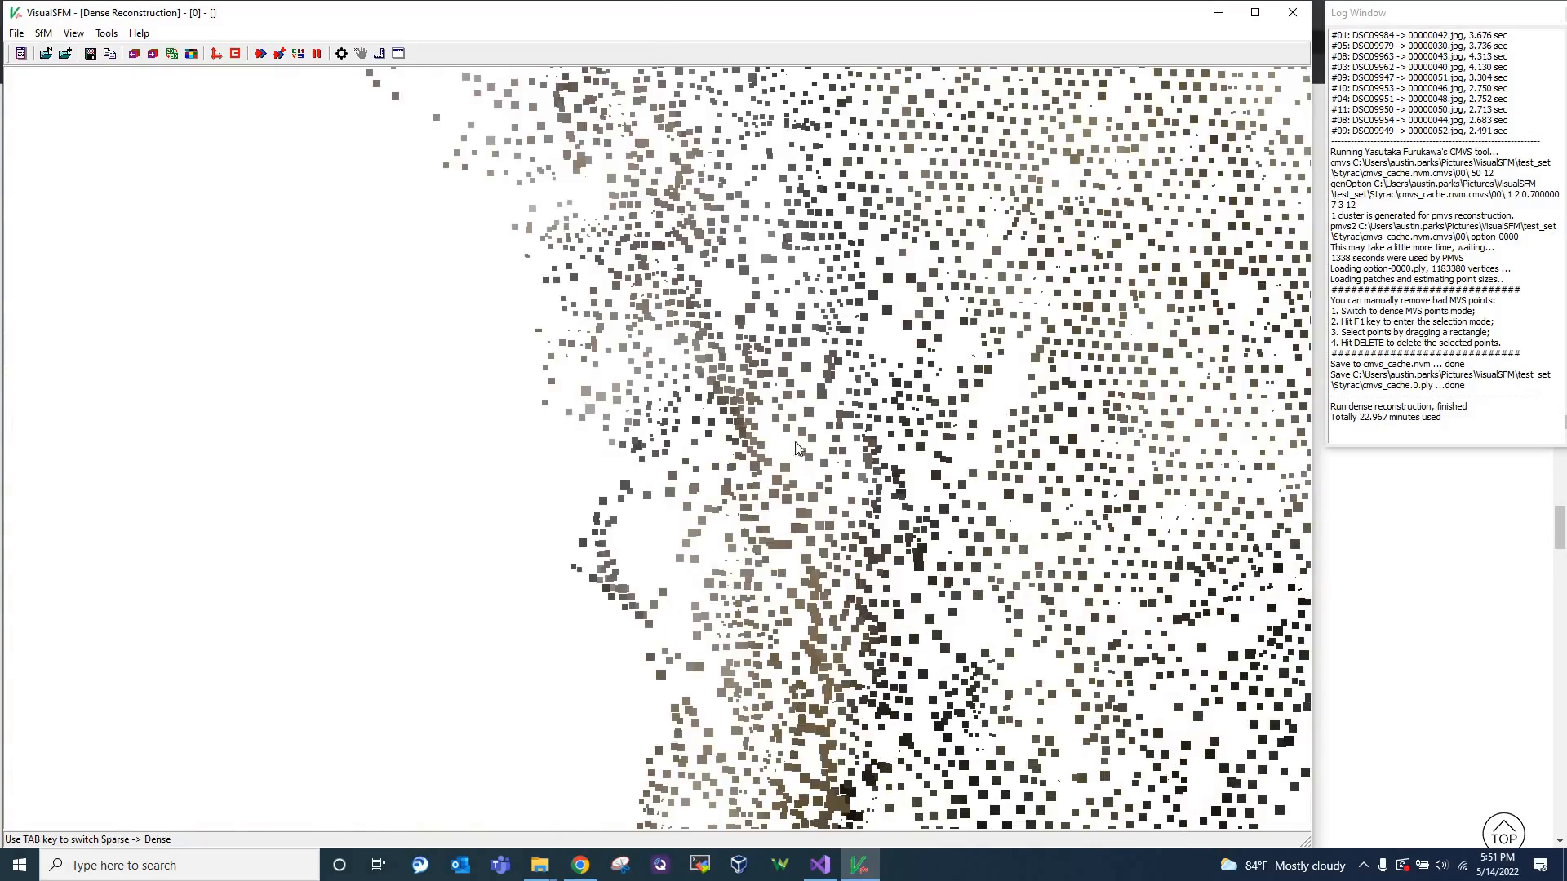
scroll(930, 392, "down", 8)
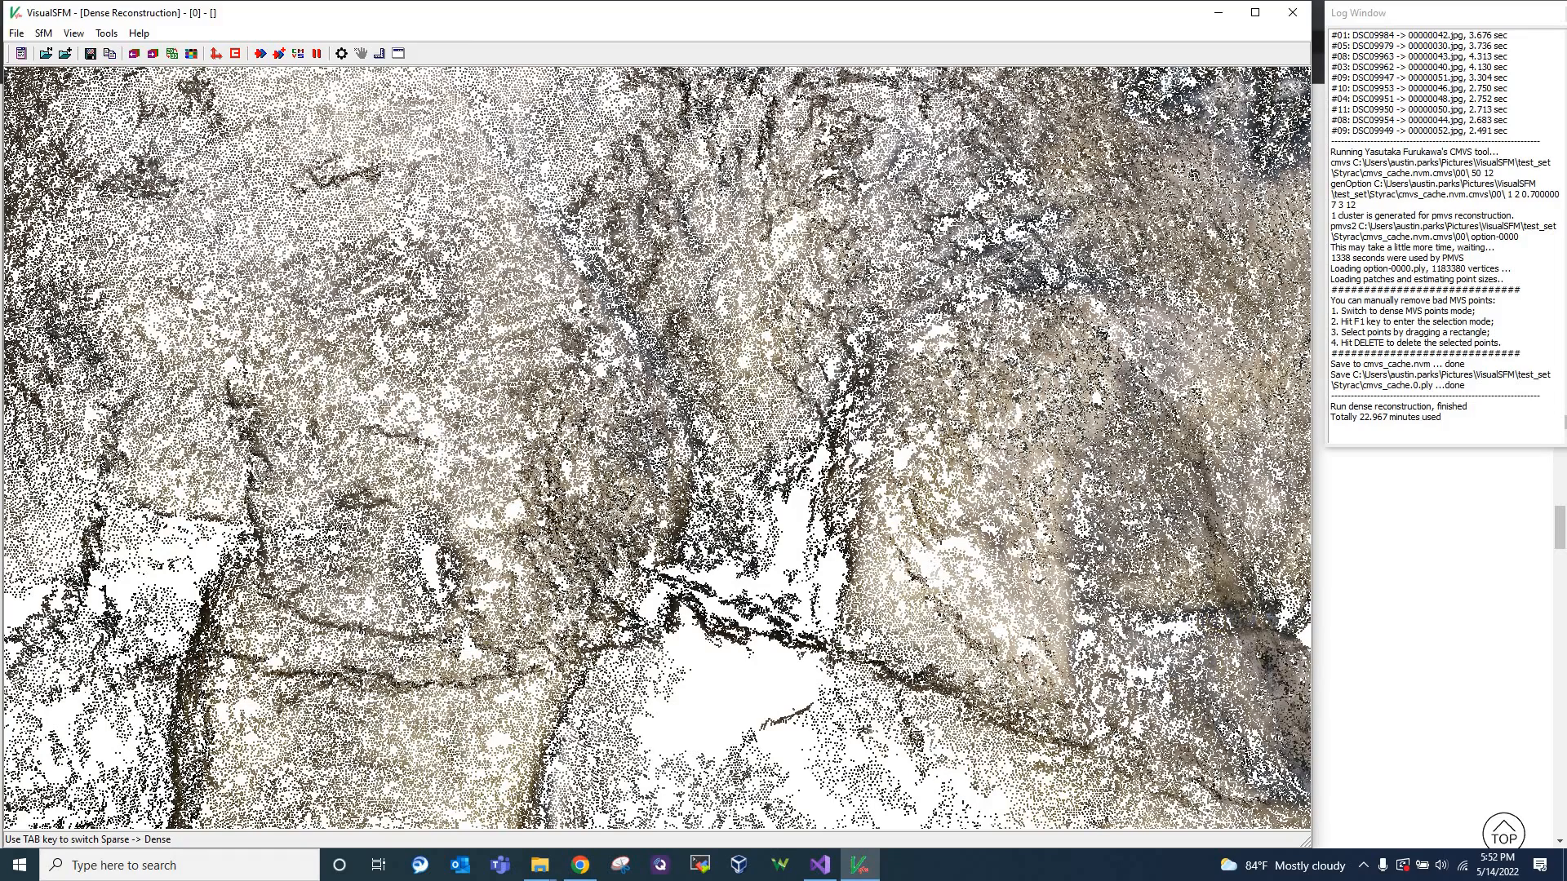
scroll(618, 411, "down", 5)
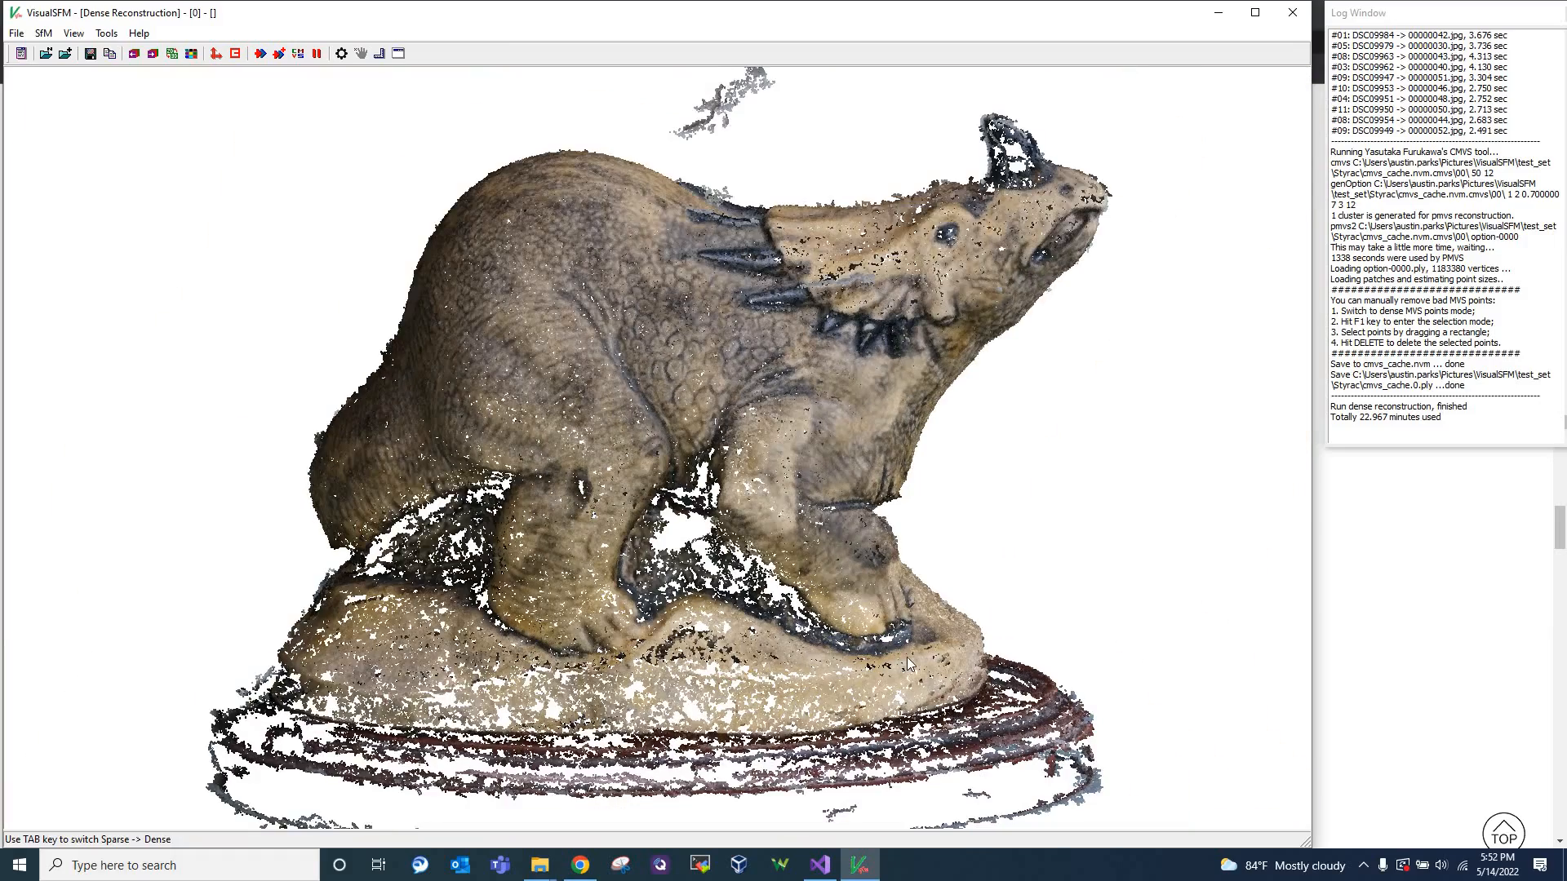
scroll(908, 658, "down", 3)
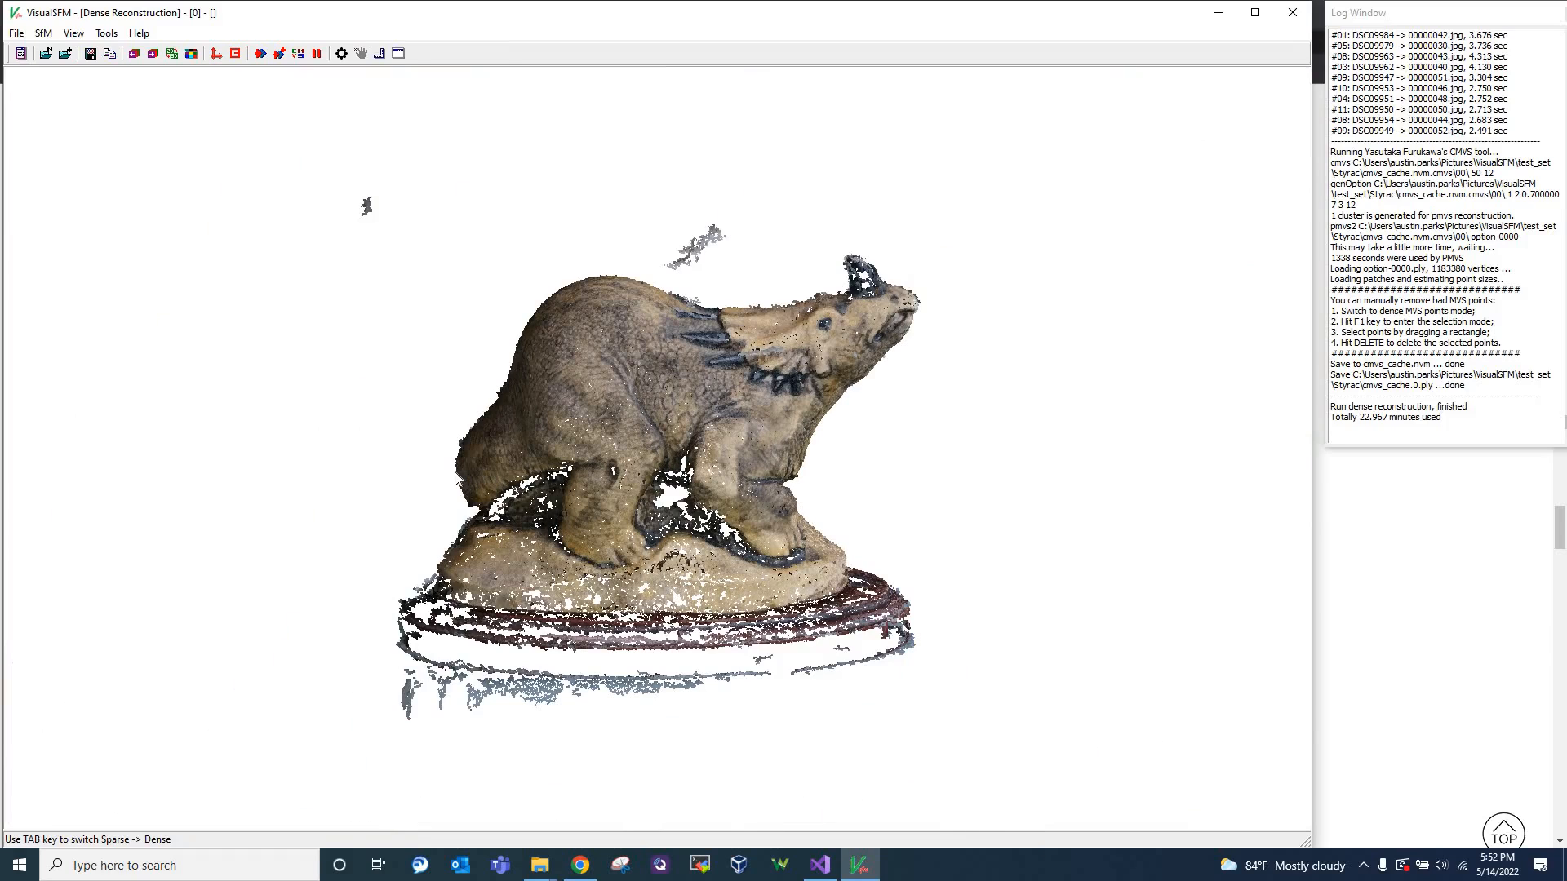
scroll(456, 476, "up", 5)
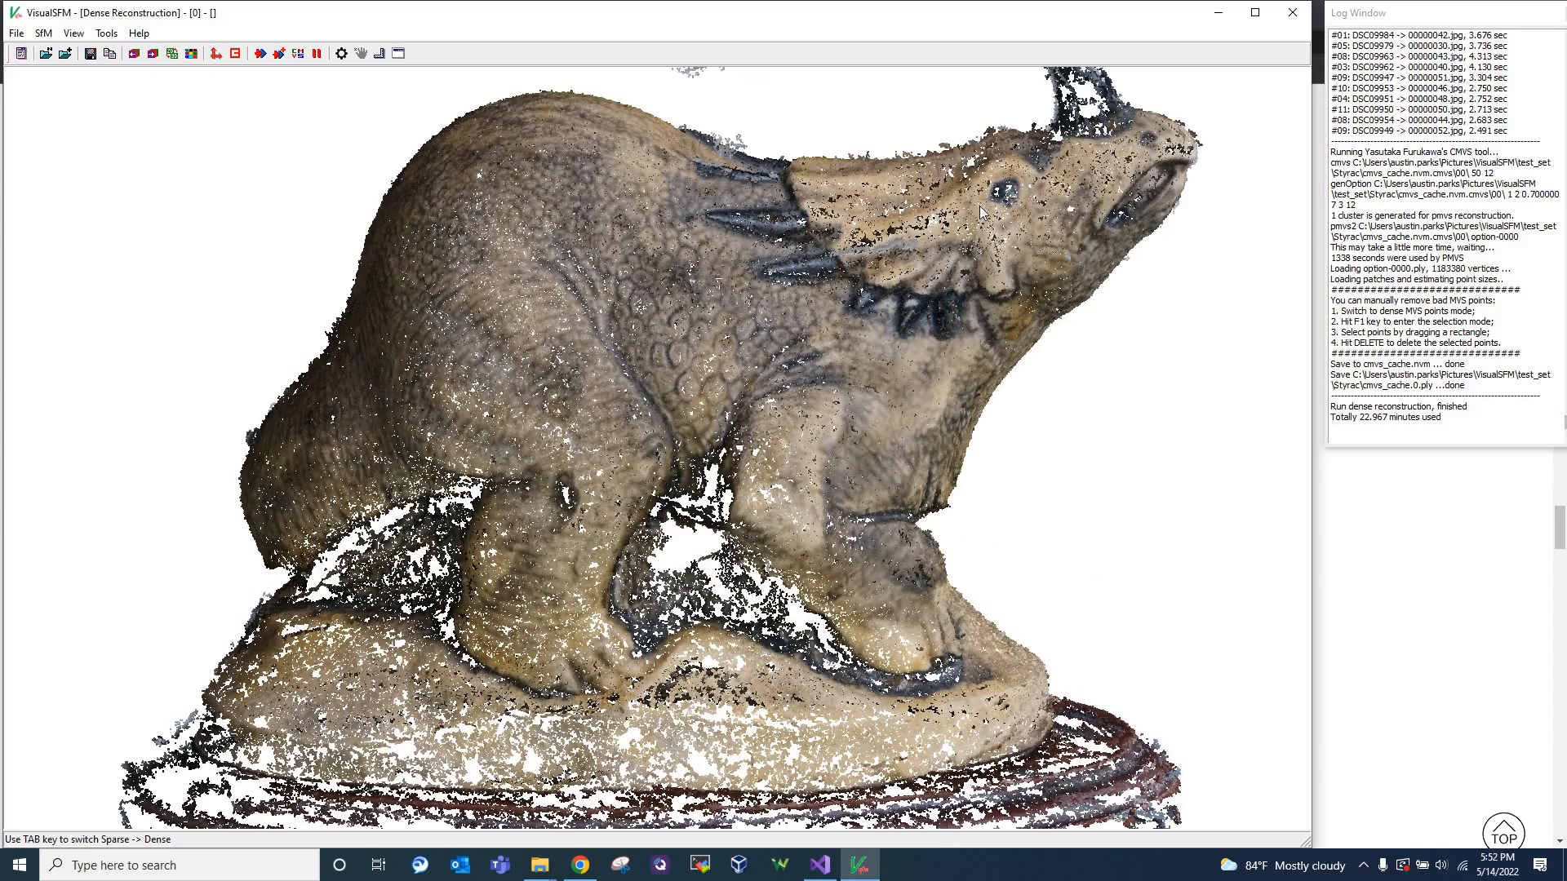
scroll(980, 214, "down", 5)
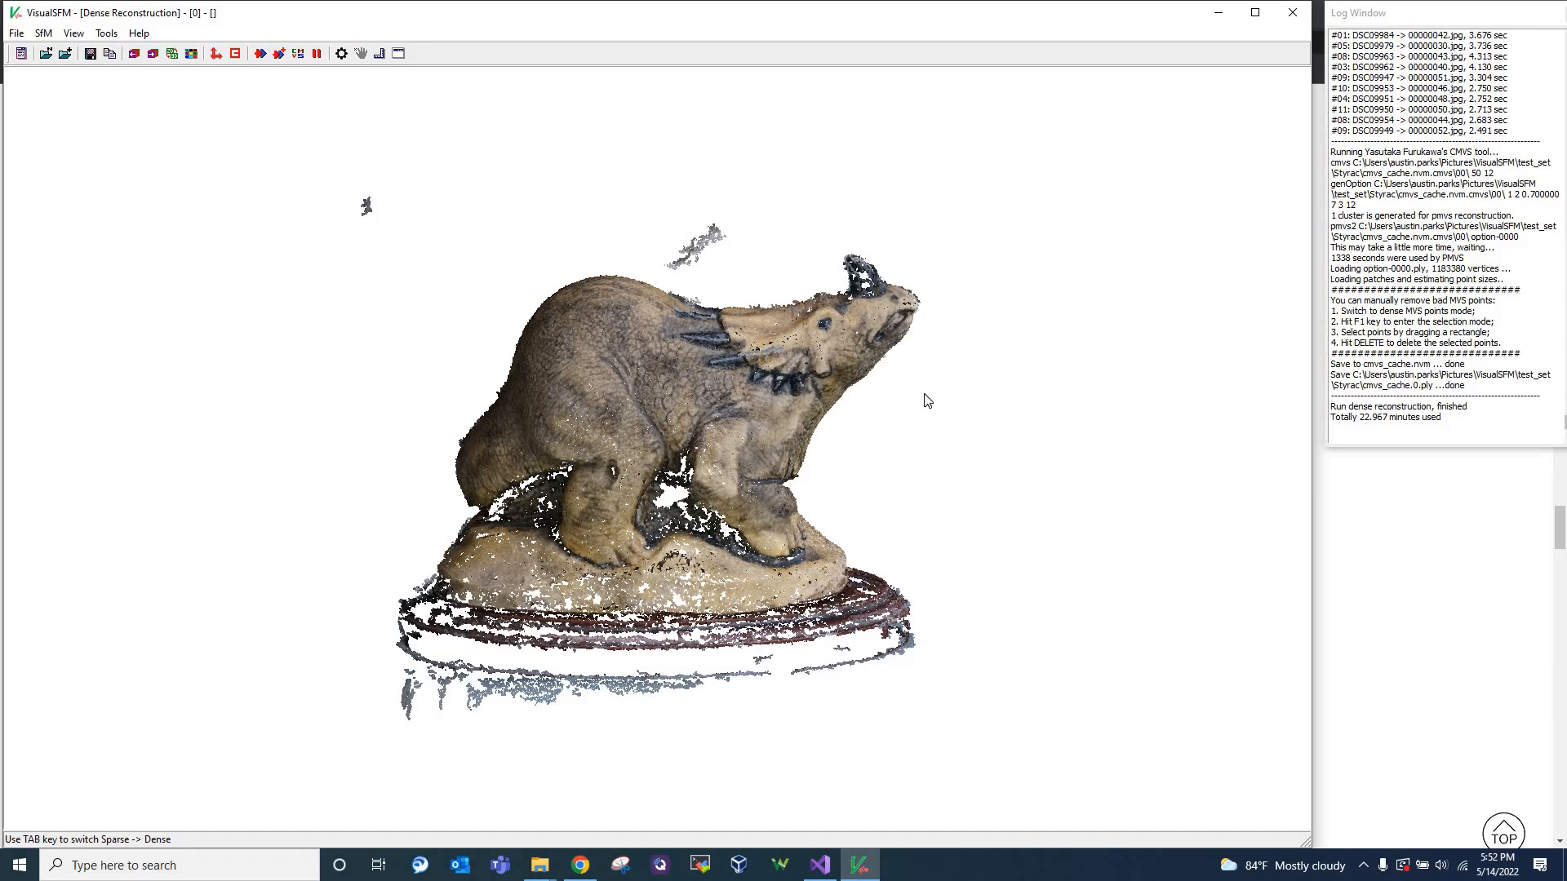
Tilt and shift the dense model to examine the detached point clusters floating above it
left_click_drag(666, 485, 728, 215)
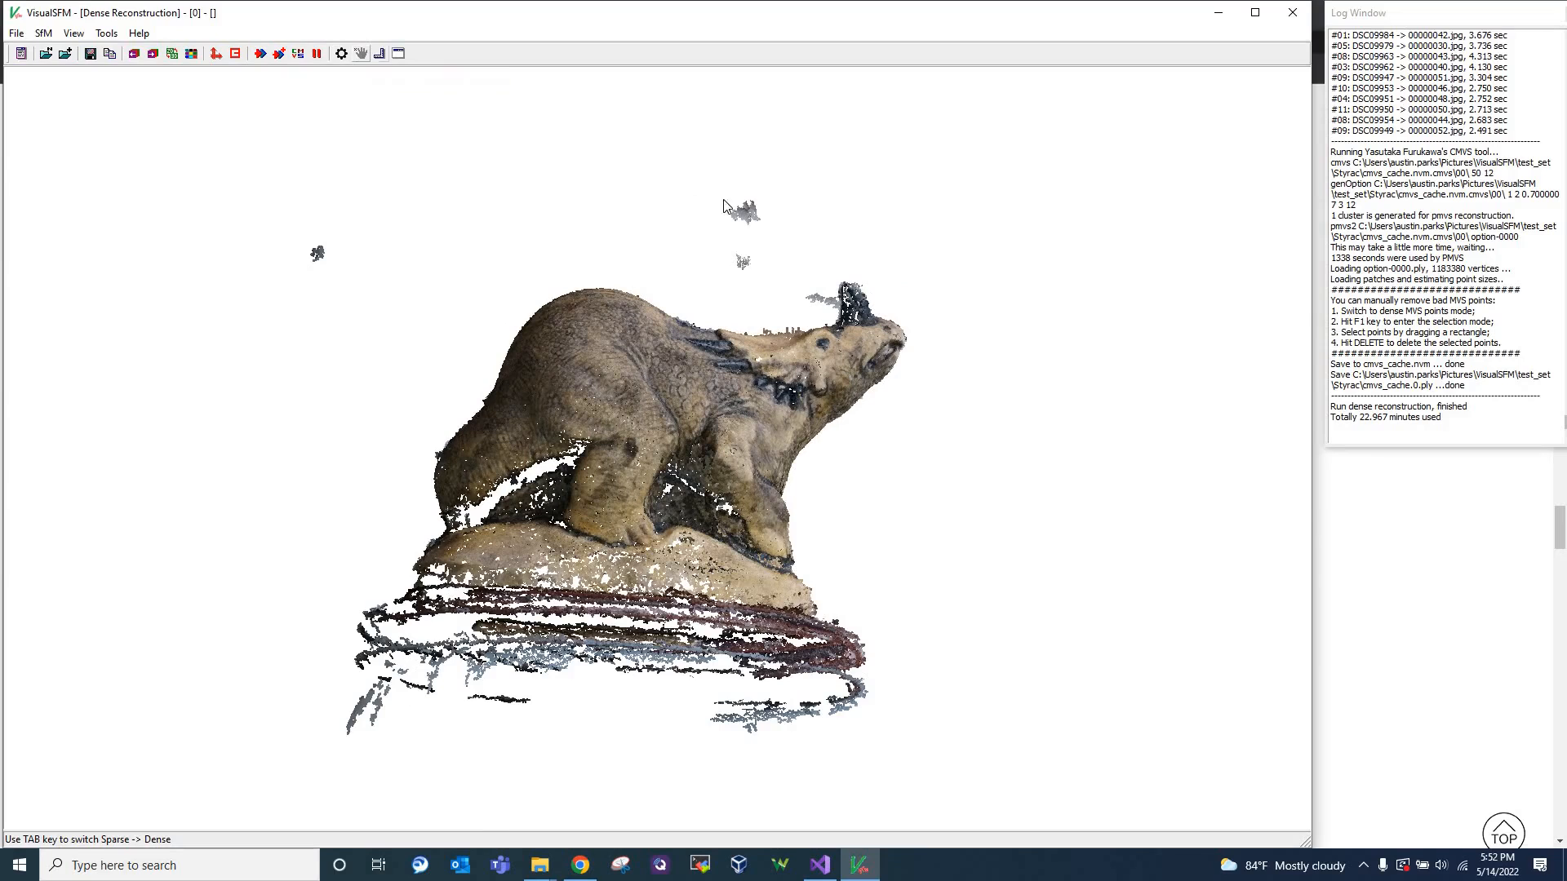
left_click_drag(772, 236, 697, 192)
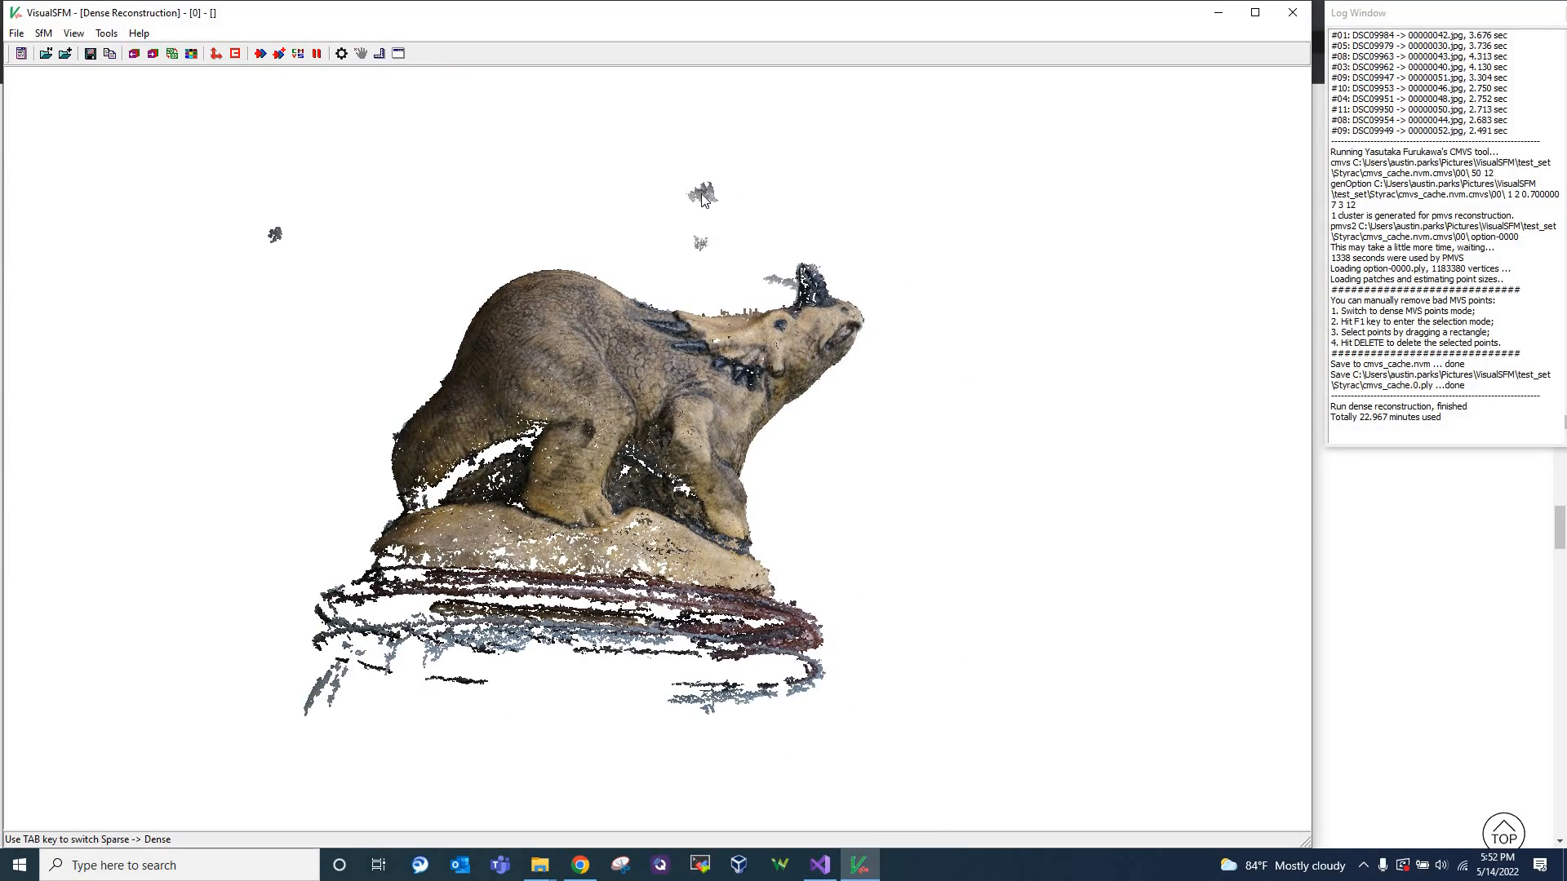
left_click_drag(681, 168, 653, 157)
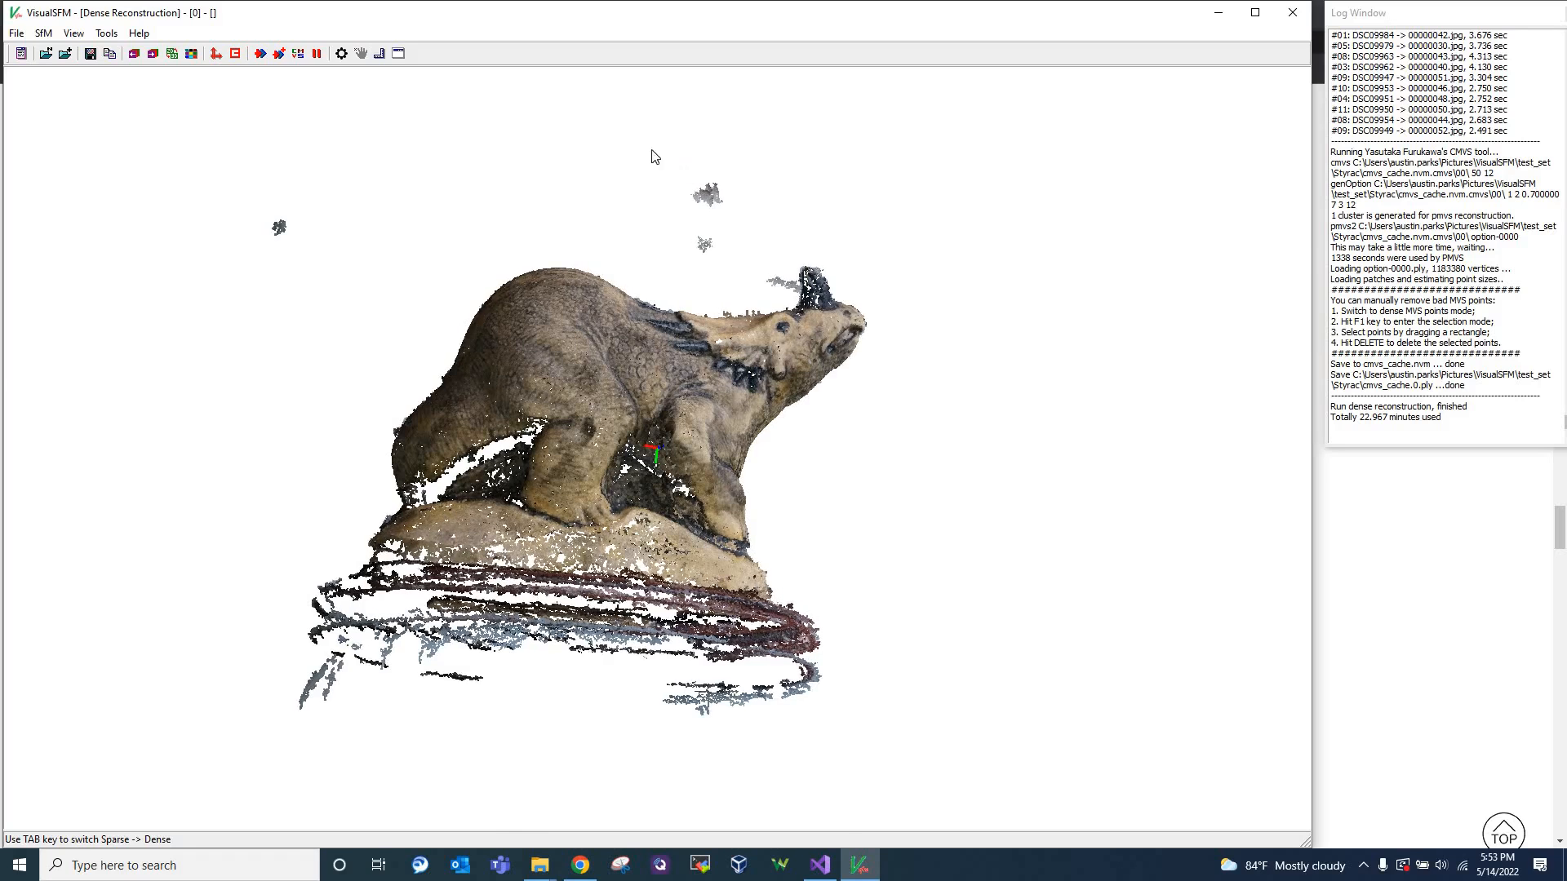
Look through the View and SfM commands for a way to remove the stray points, and tilt the dense model to a level side view
left_click(74, 33)
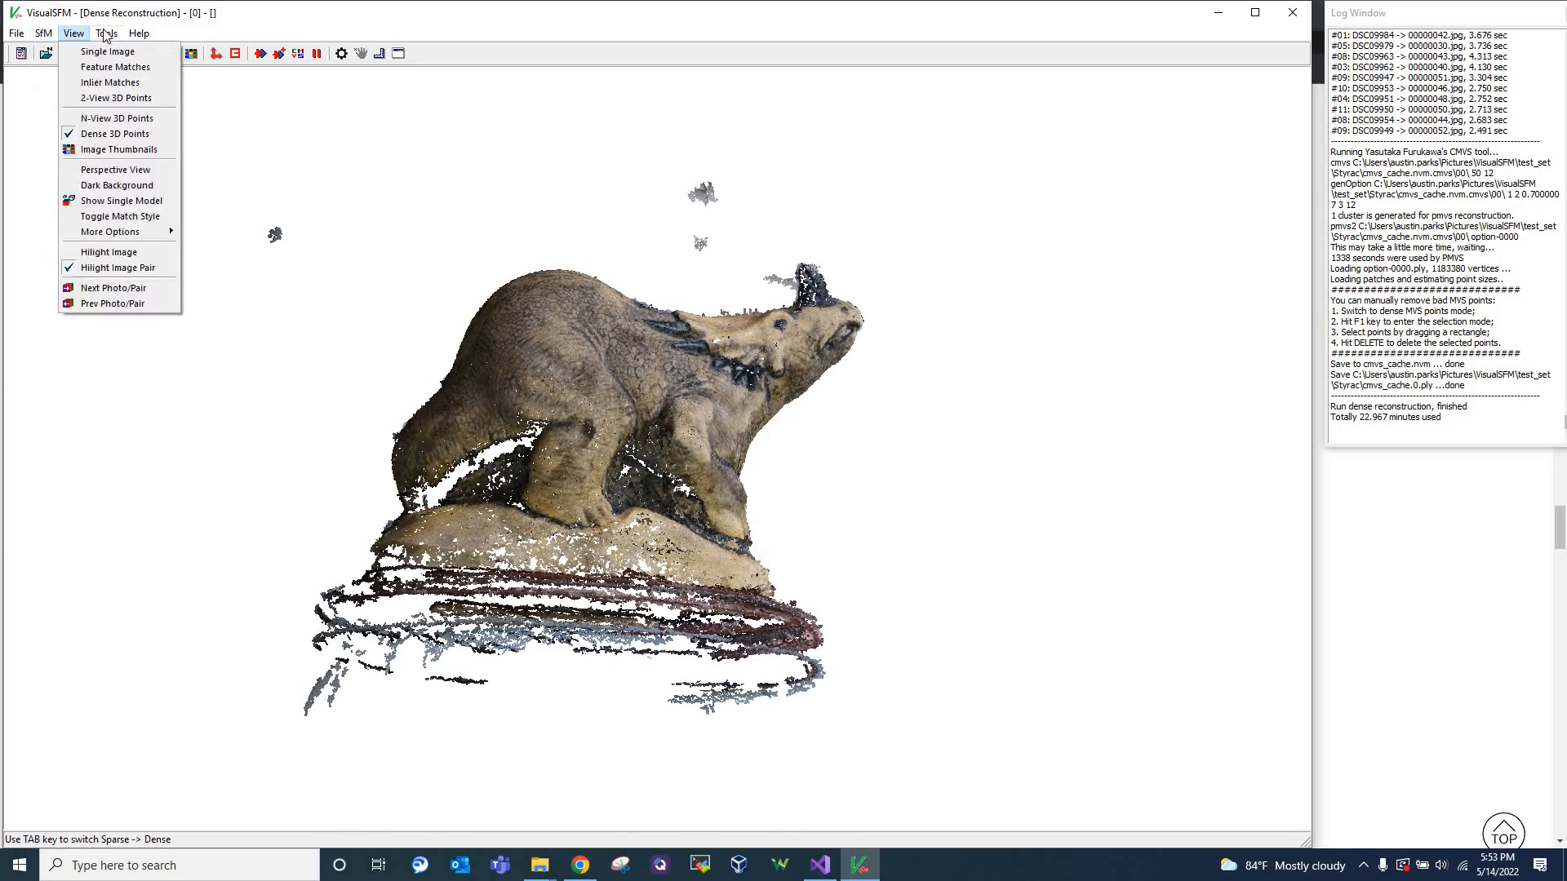
left_click(401, 62)
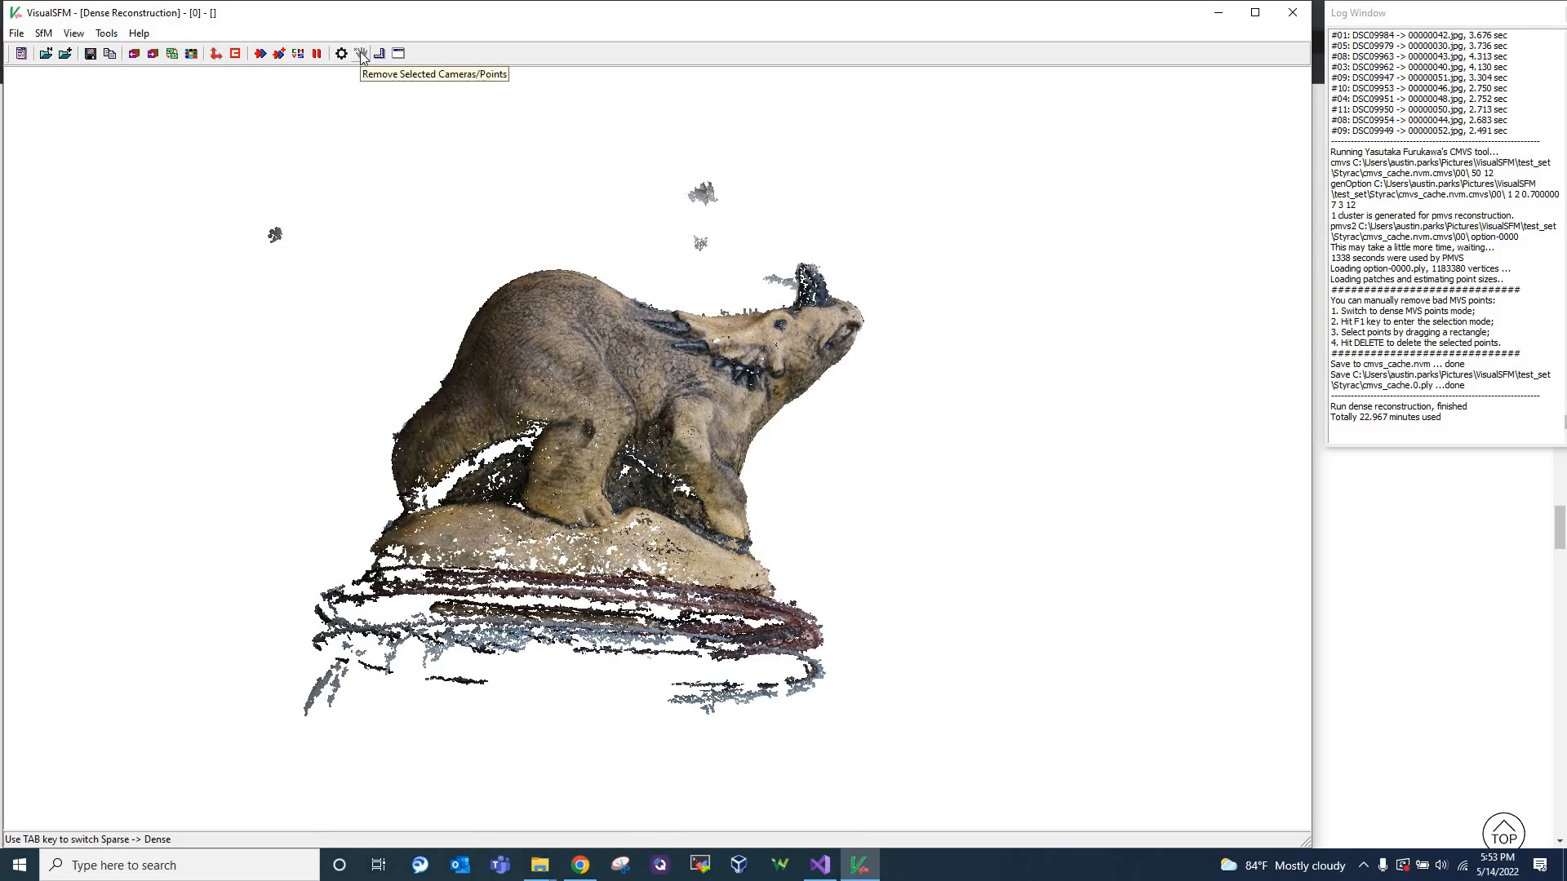
left_click(56, 36)
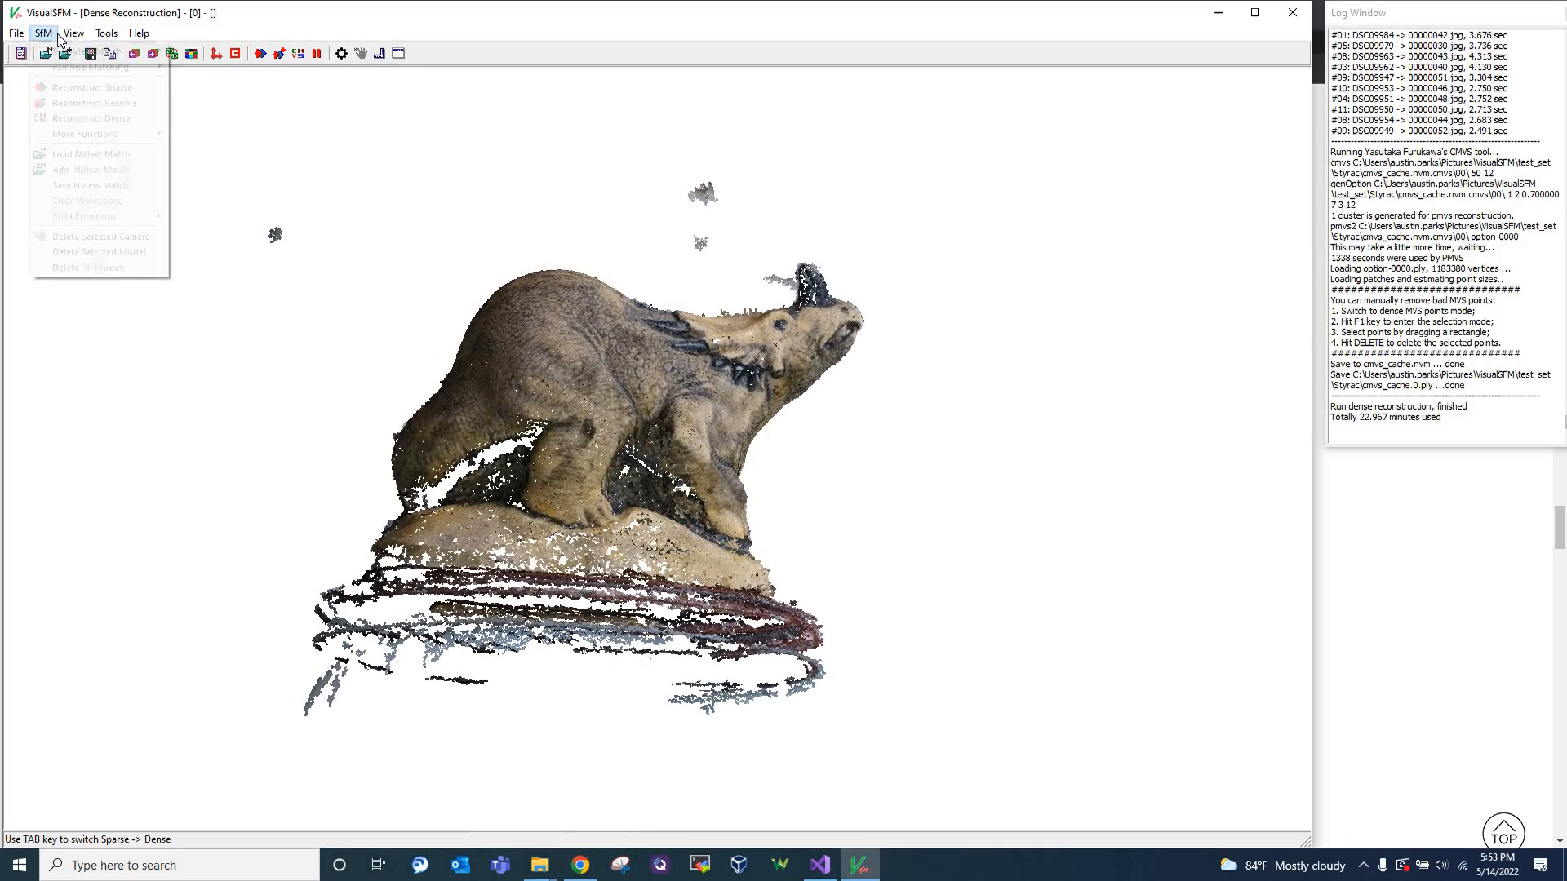
left_click(56, 36)
left_click(56, 35)
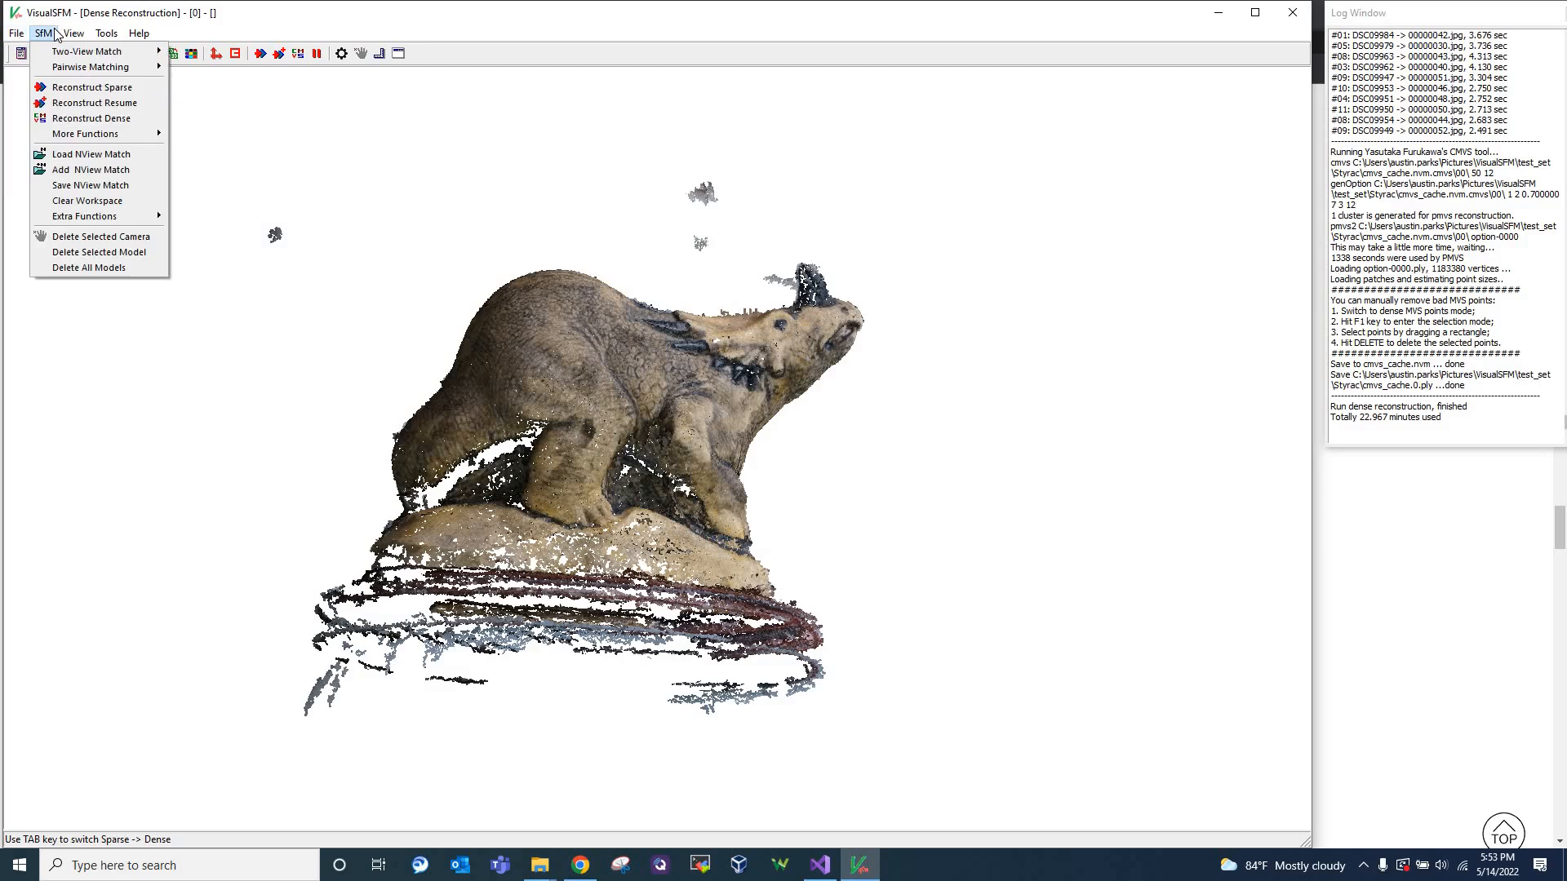
left_click(463, 216)
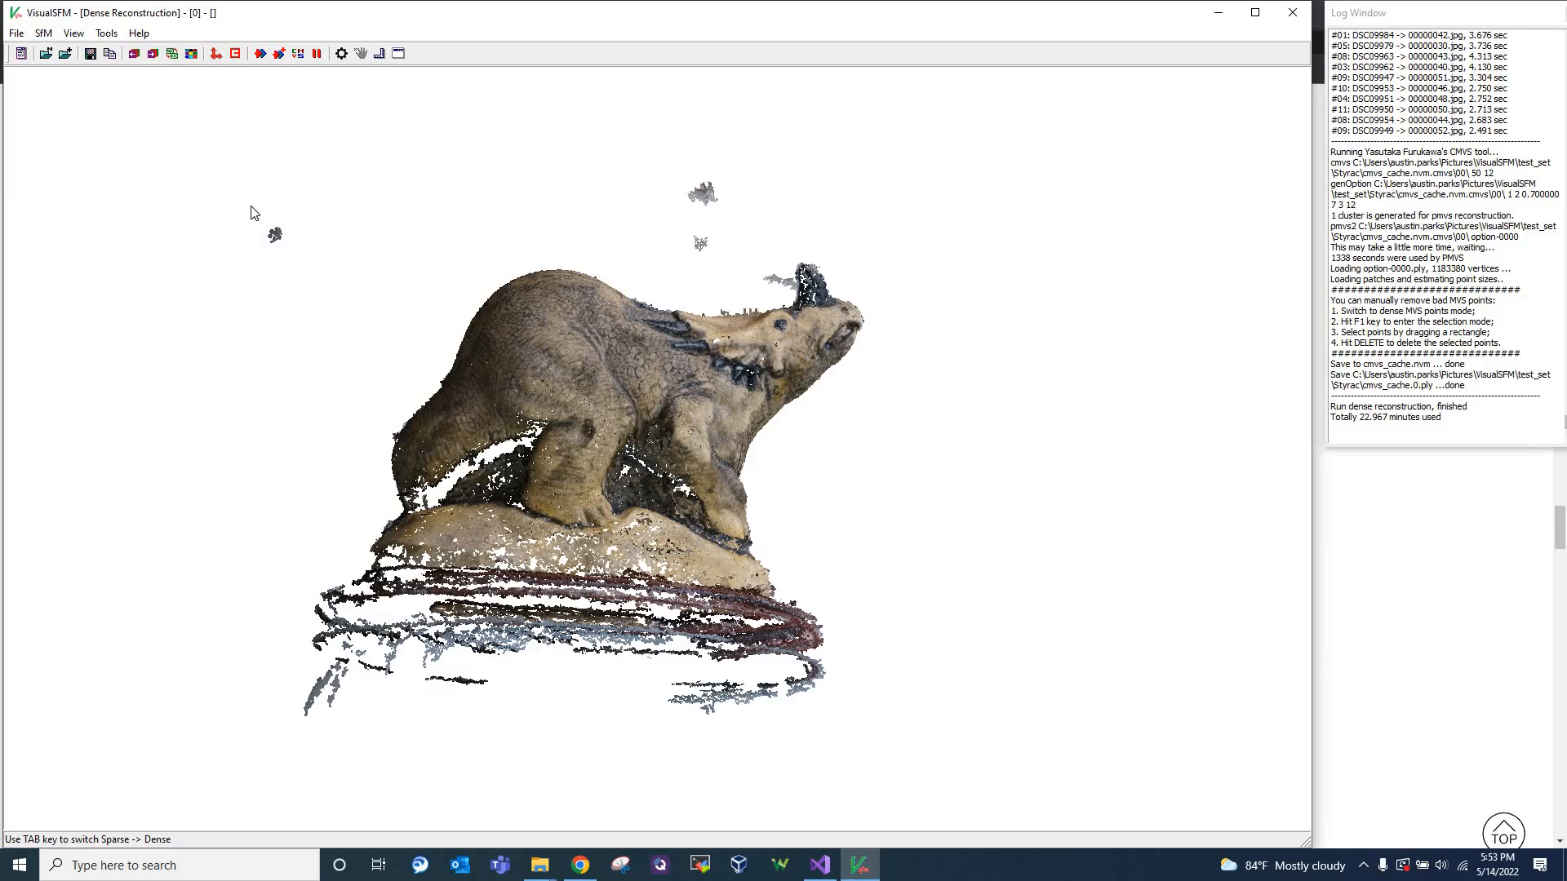
left_click_drag(471, 479, 864, 358)
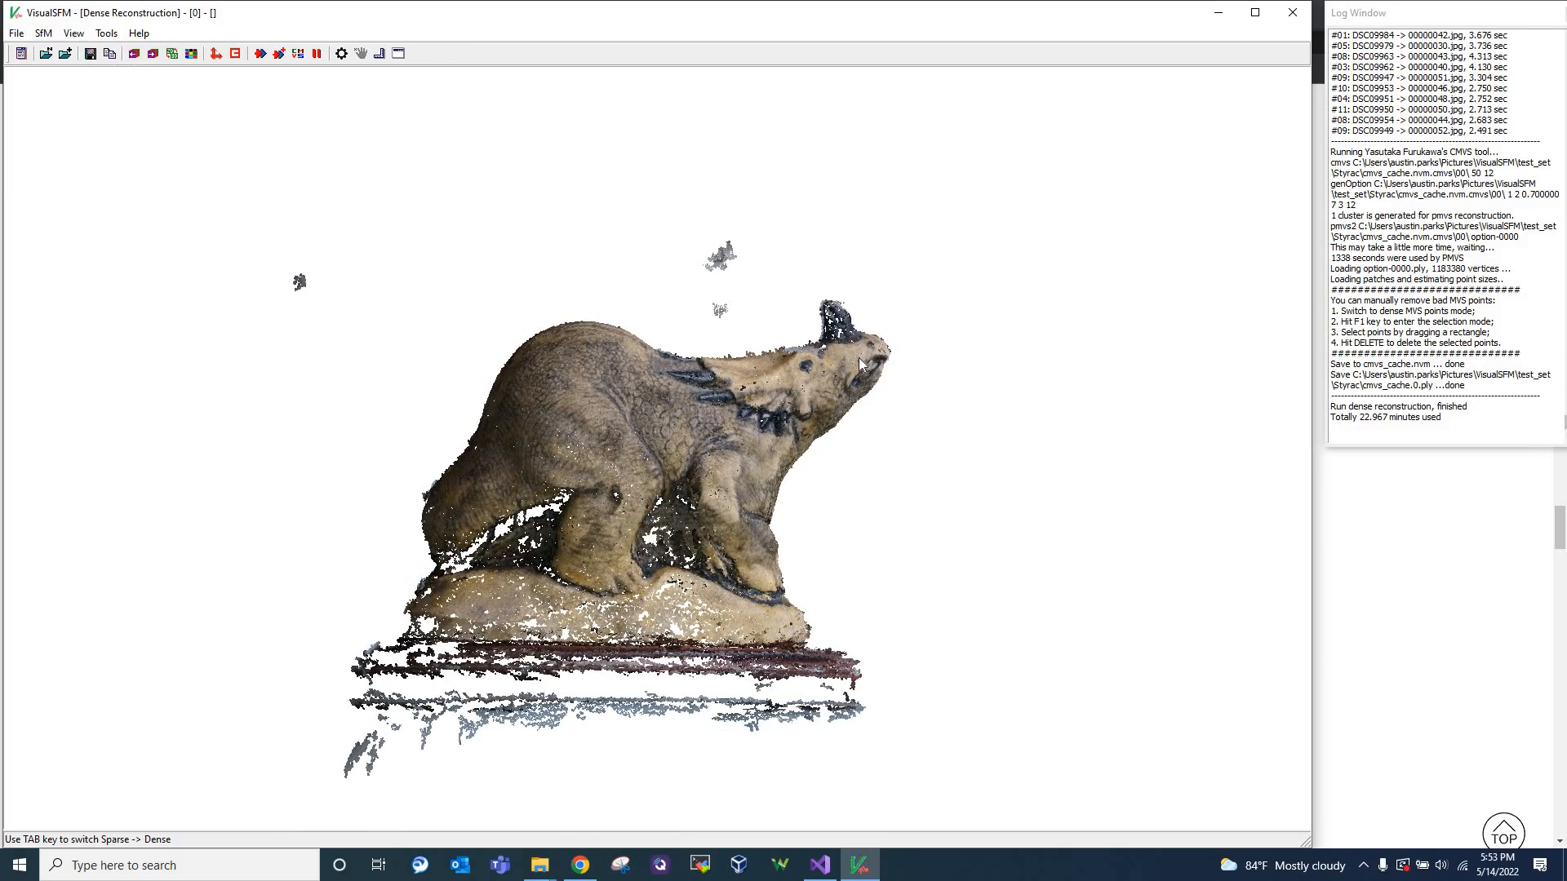
Switch to Chrome and skim the Basic workflow page's Meshlab and CloudCompare cleanup and error sections, going back to Software Installation
left_click(581, 866)
scroll(712, 499, "down", 8)
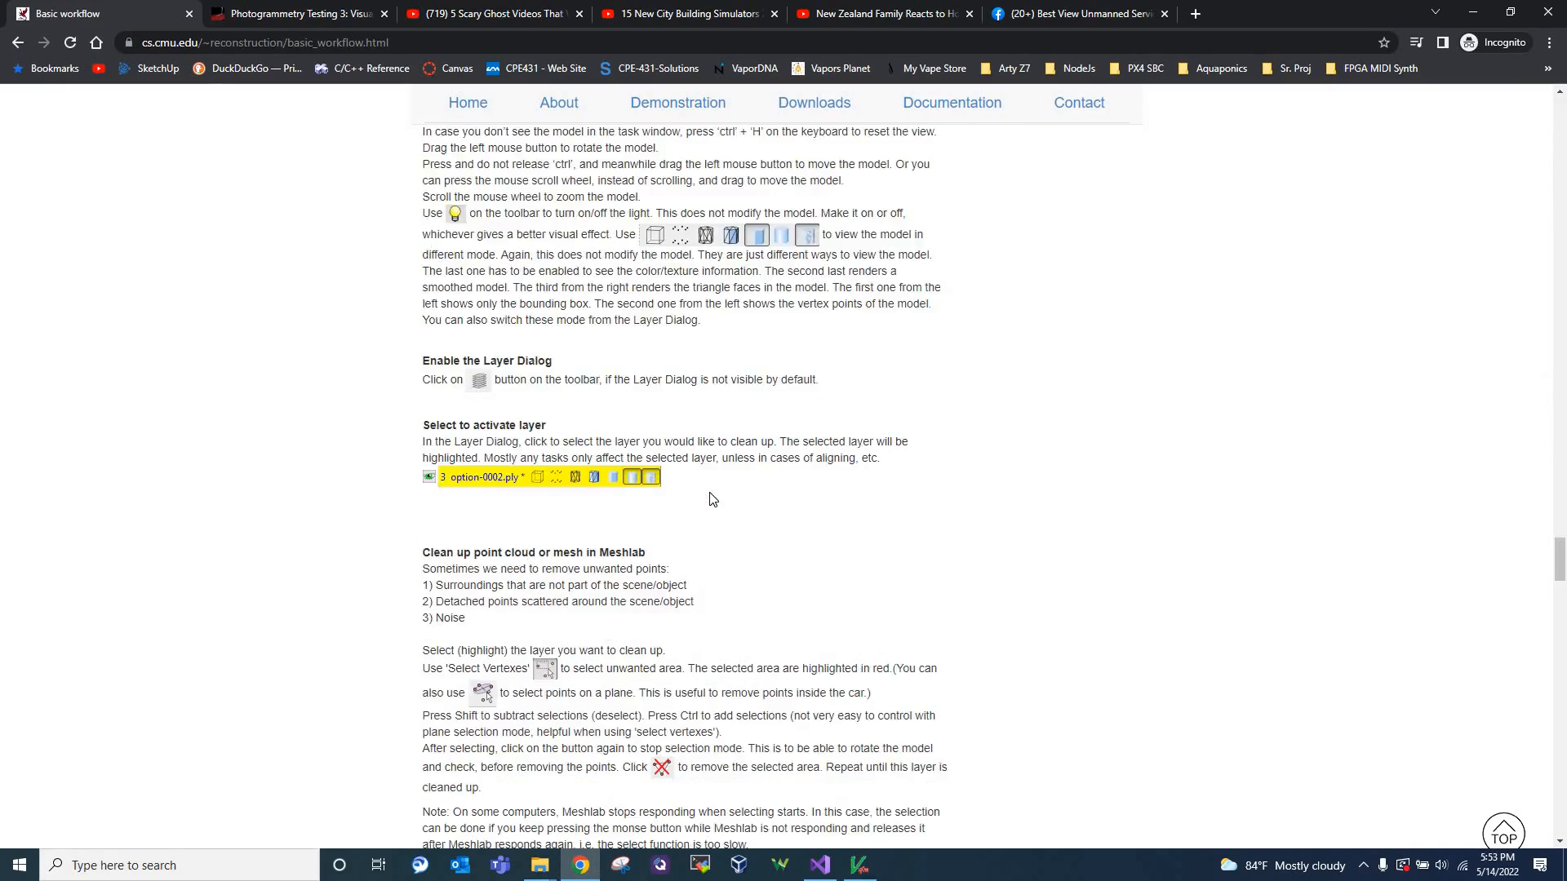
scroll(712, 499, "down", 15)
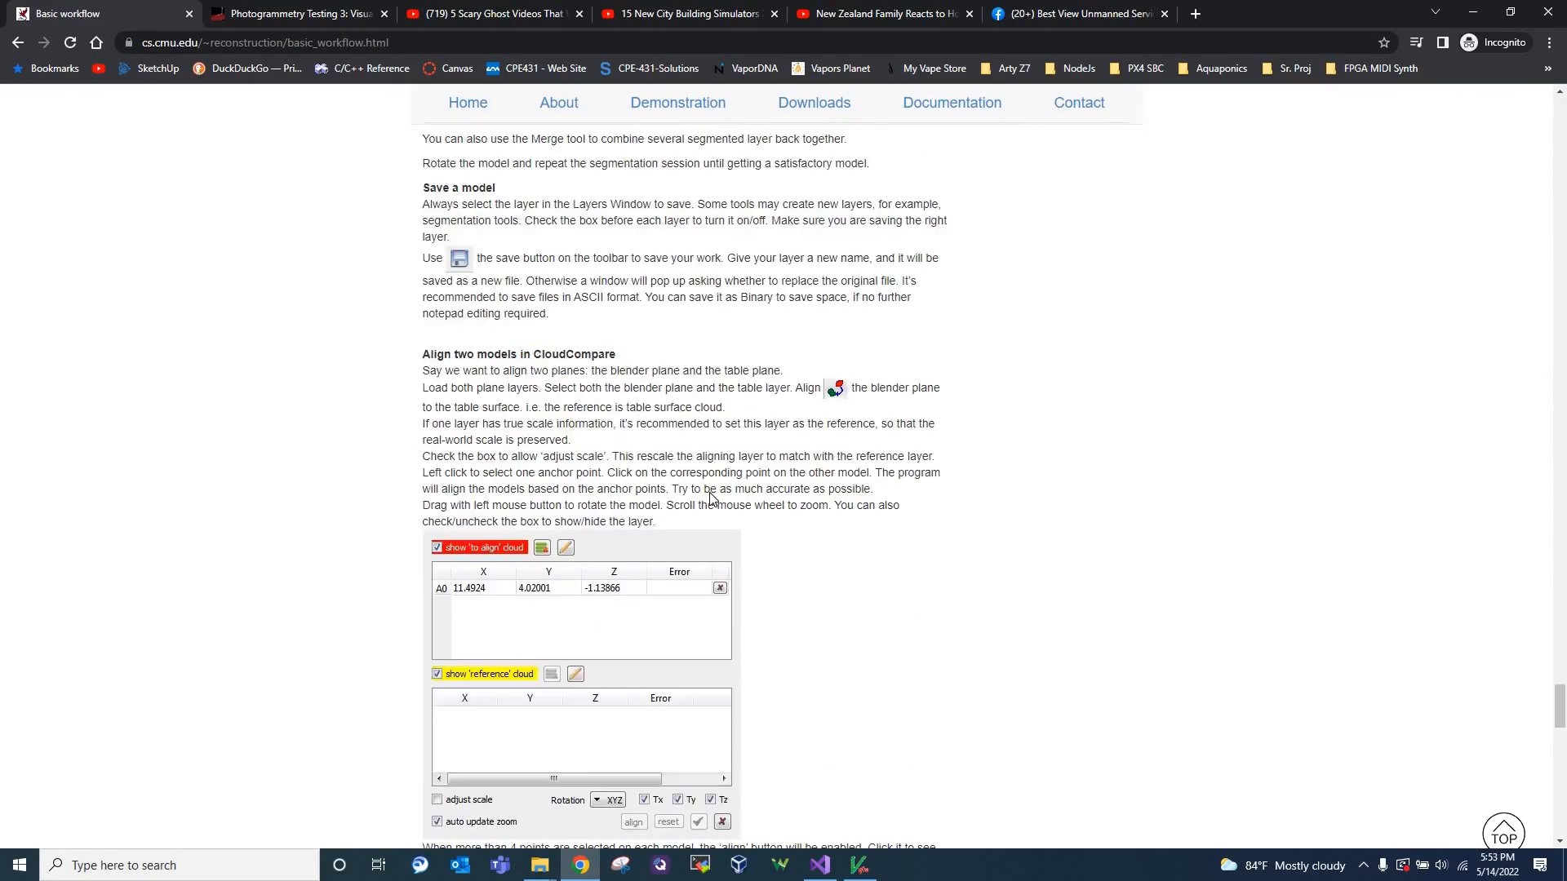
scroll(712, 499, "down", 15)
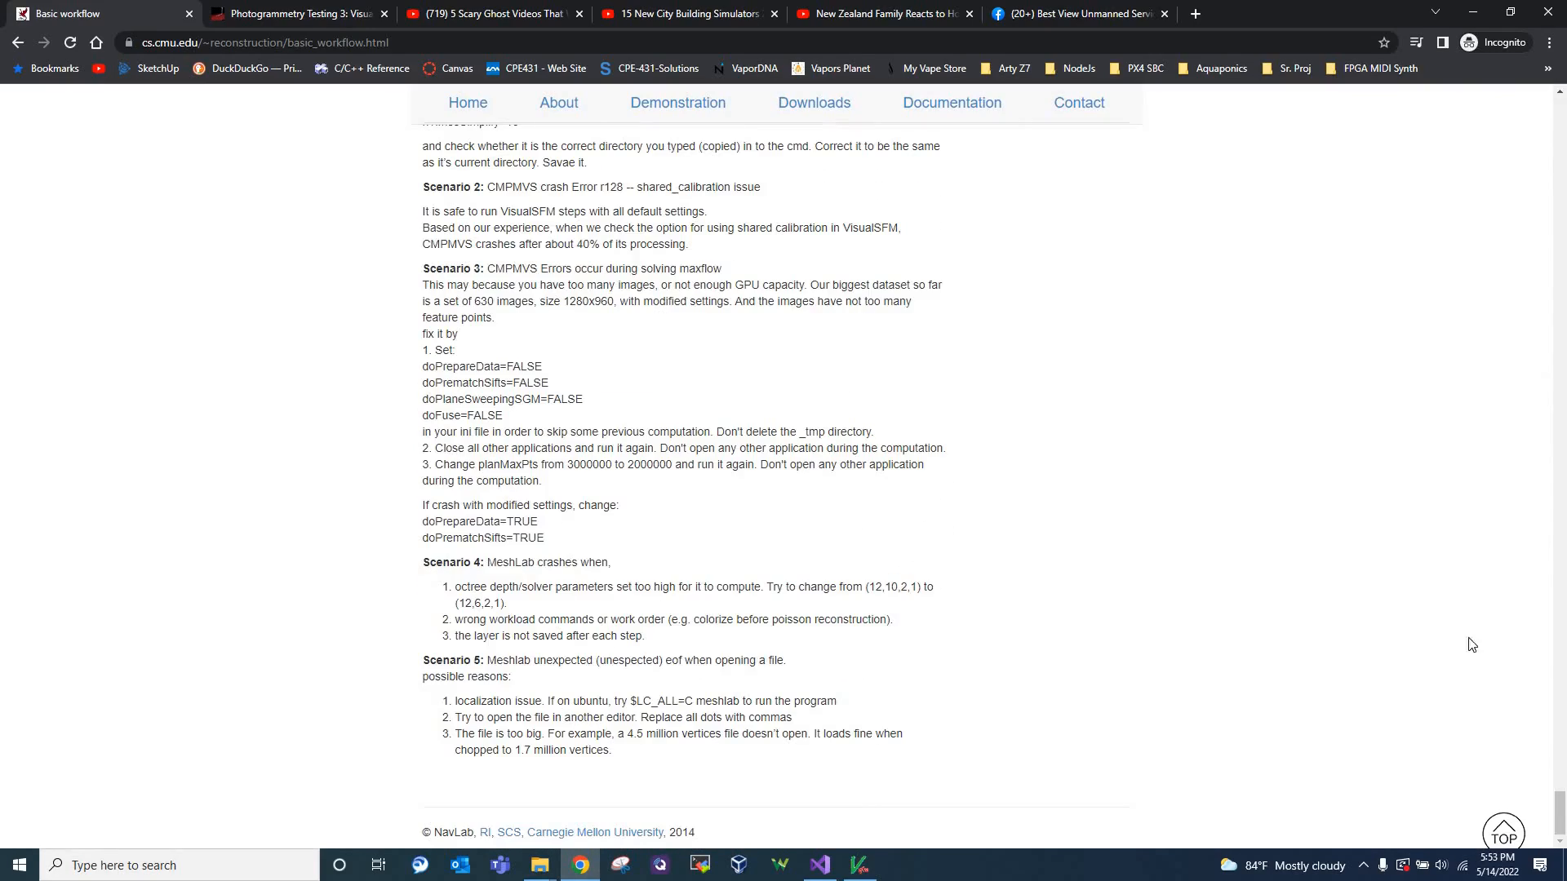
left_click_drag(1559, 808, 1551, 465)
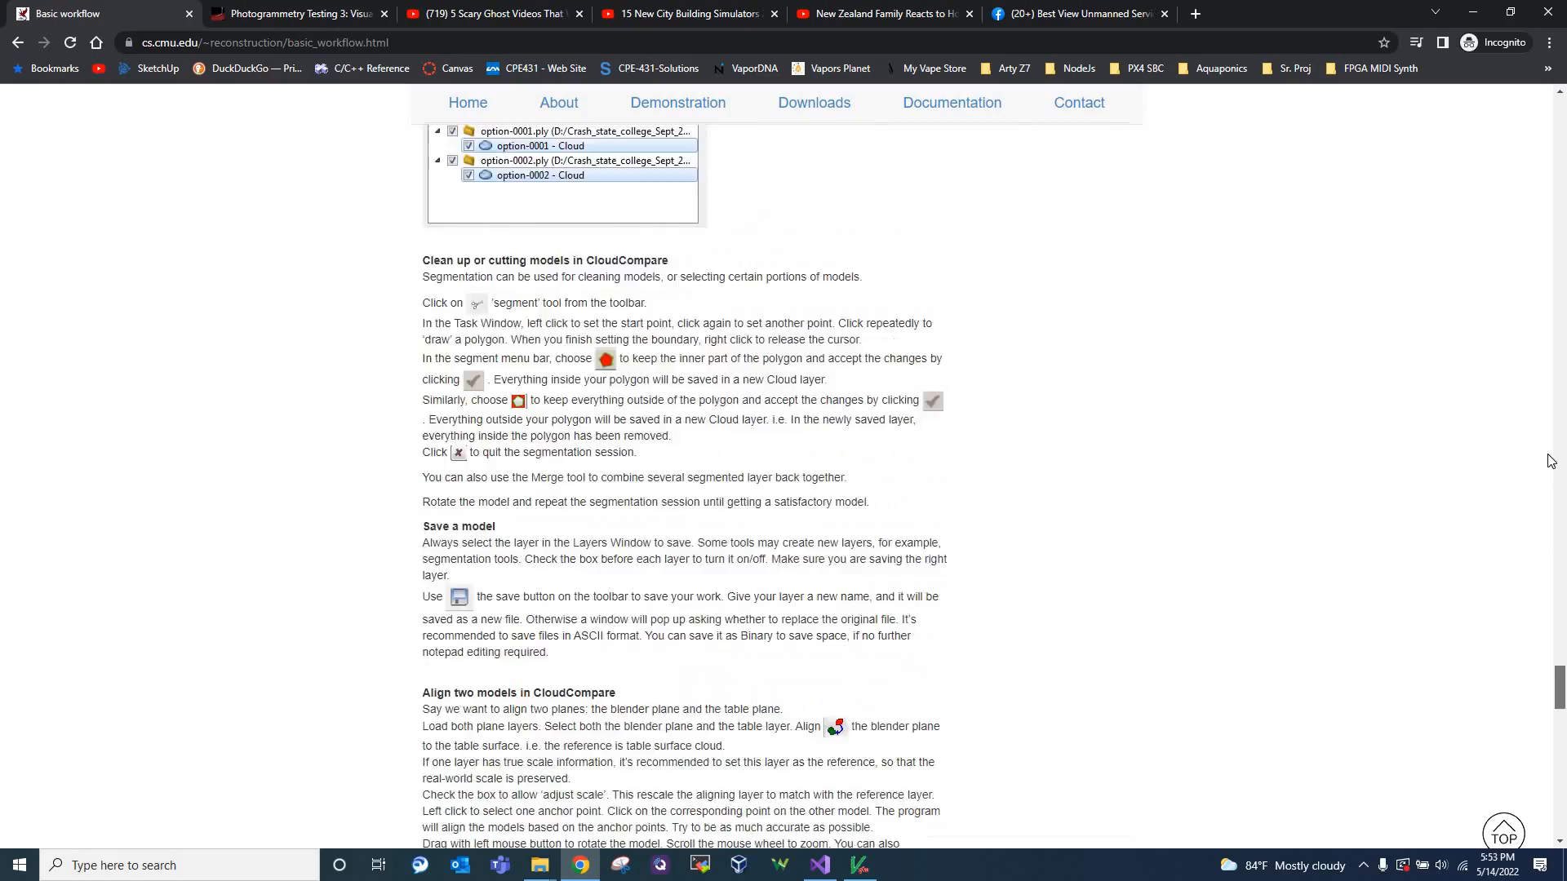
left_click_drag(1545, 533, 1565, 251)
scroll(914, 783, "up", 1)
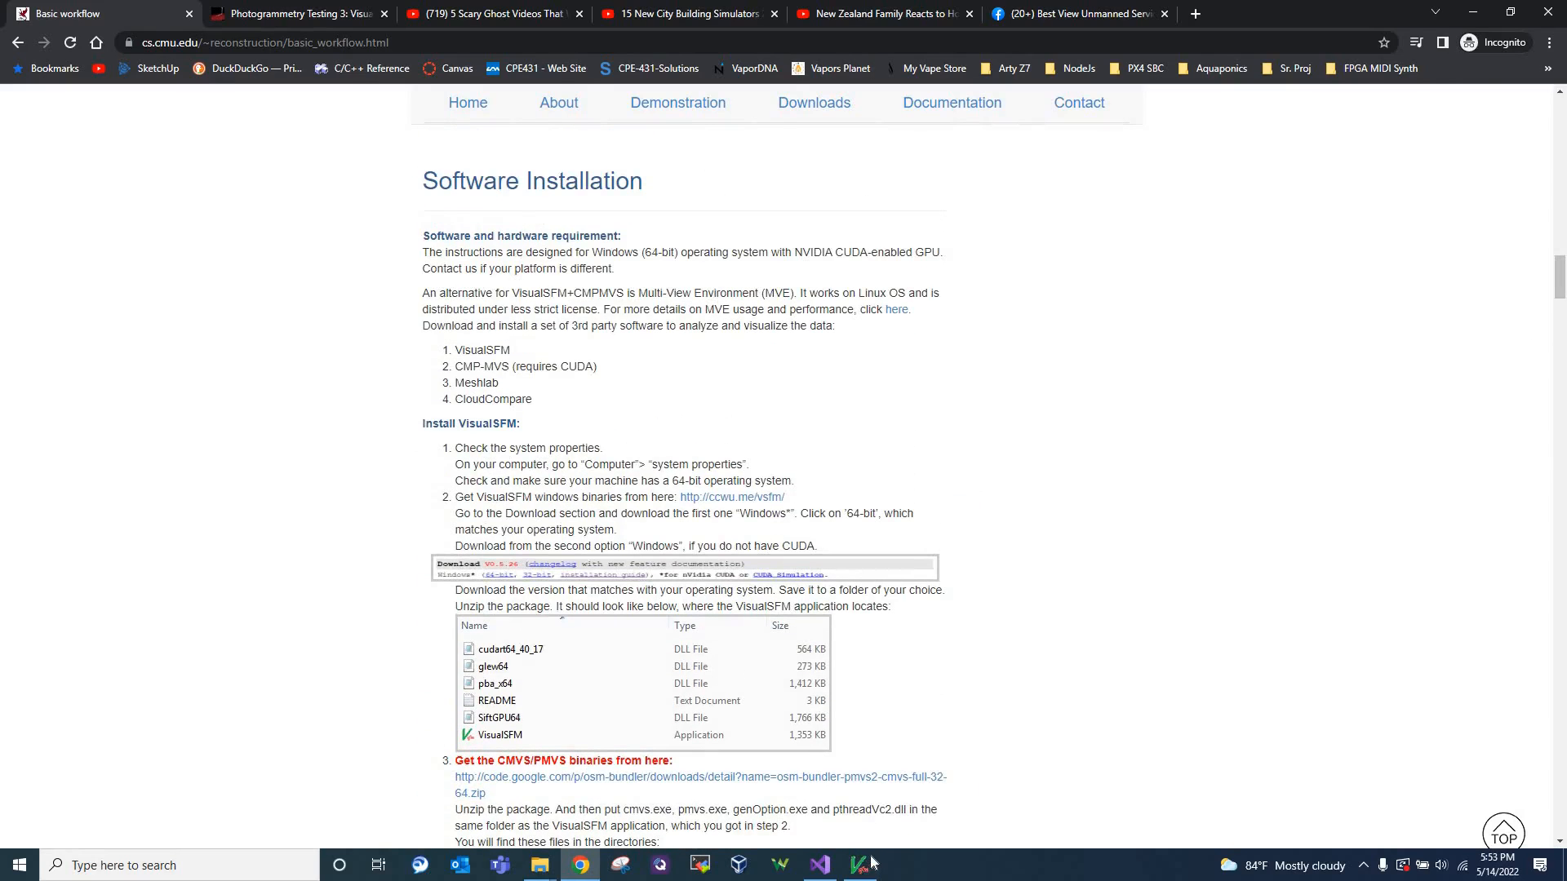
Return to VisualSFM and show the sparse N-View 3D Points with all the surrounding camera positions in view
left_click(861, 864)
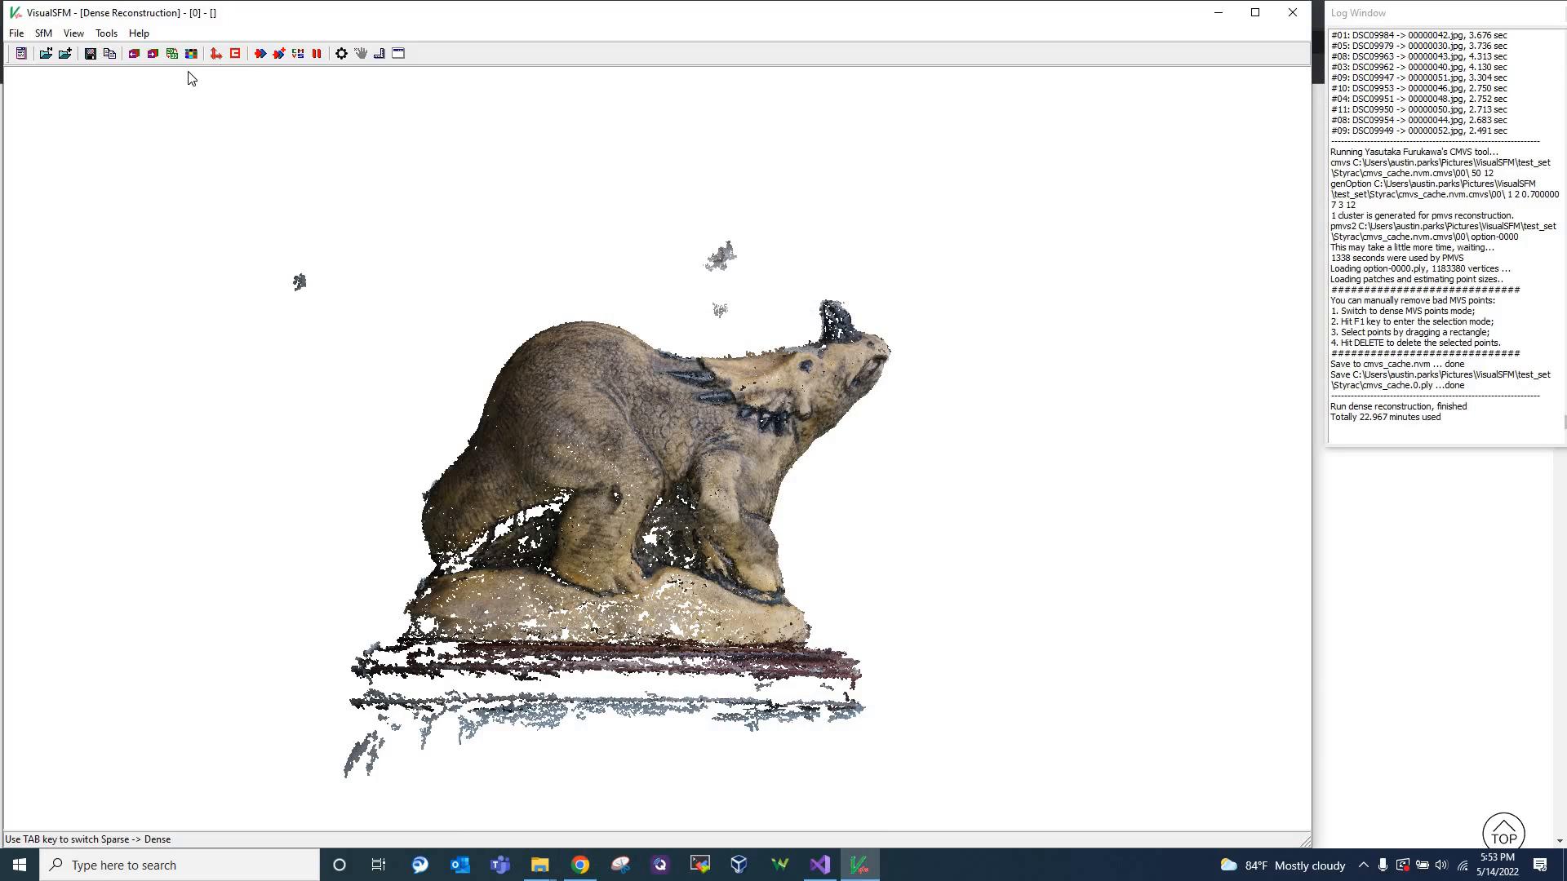
left_click(74, 32)
left_click(90, 120)
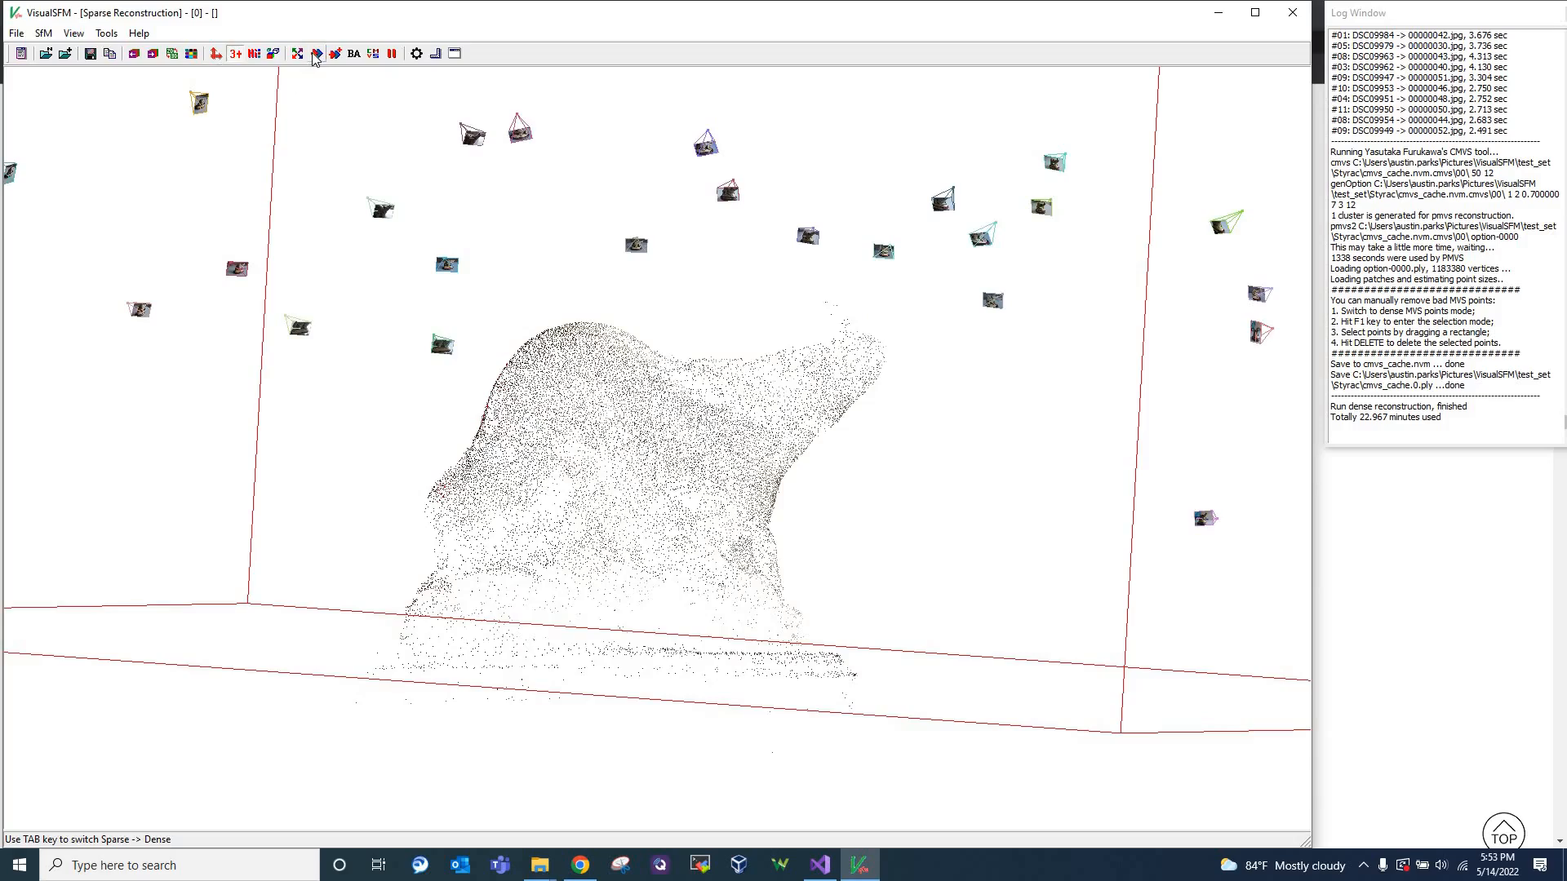
mouse_move(620, 542)
left_mouse_down()
mouse_move(814, 533)
mouse_move(551, 533)
left_mouse_up()
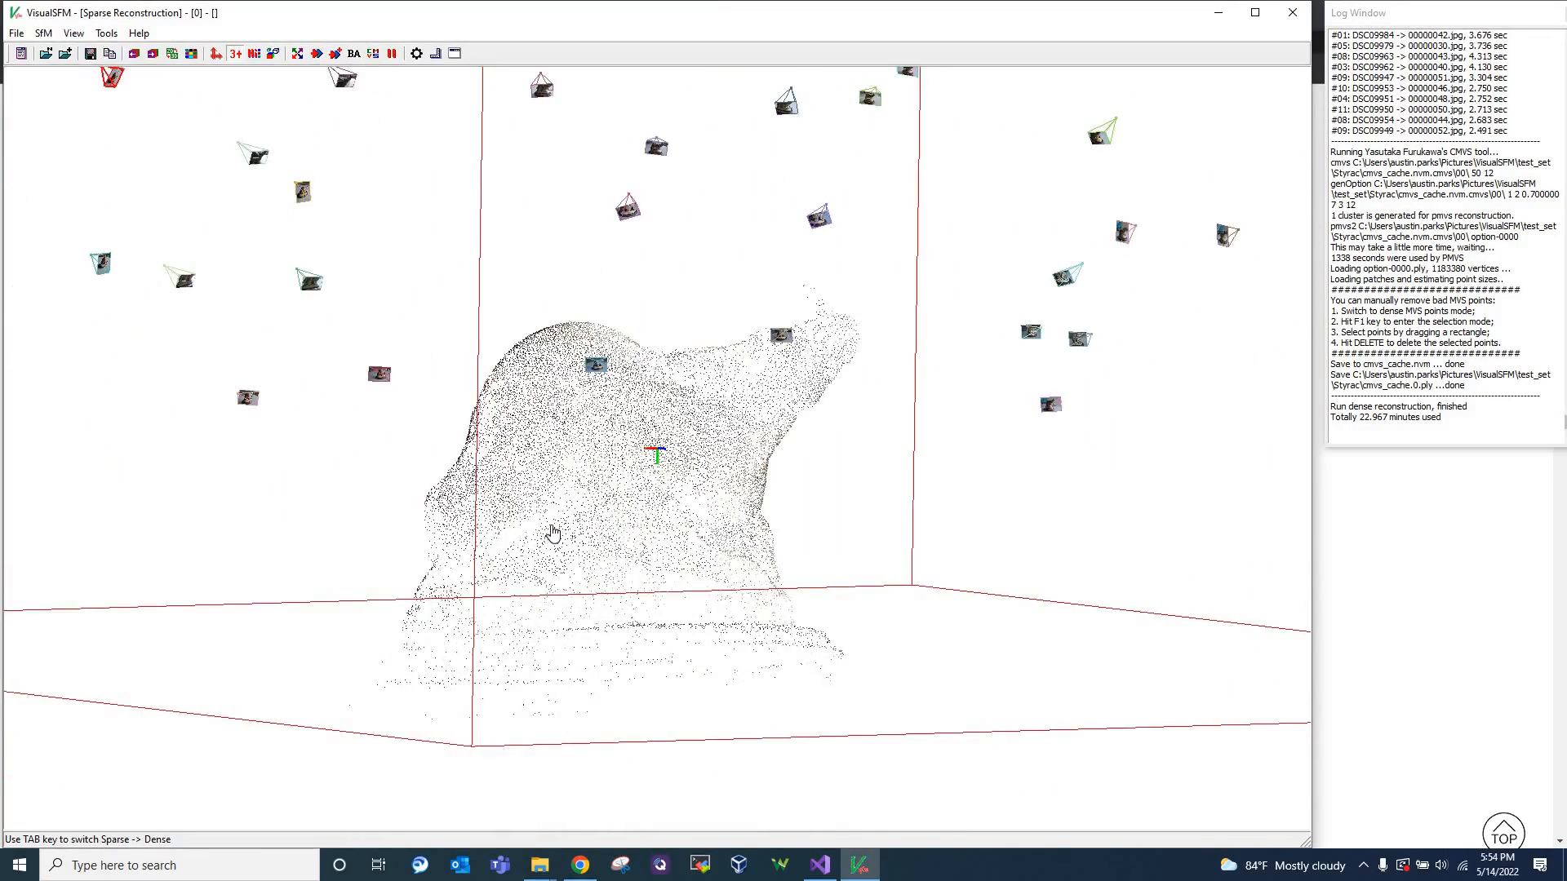
scroll(551, 533, "down", 4)
scroll(546, 530, "down", 3)
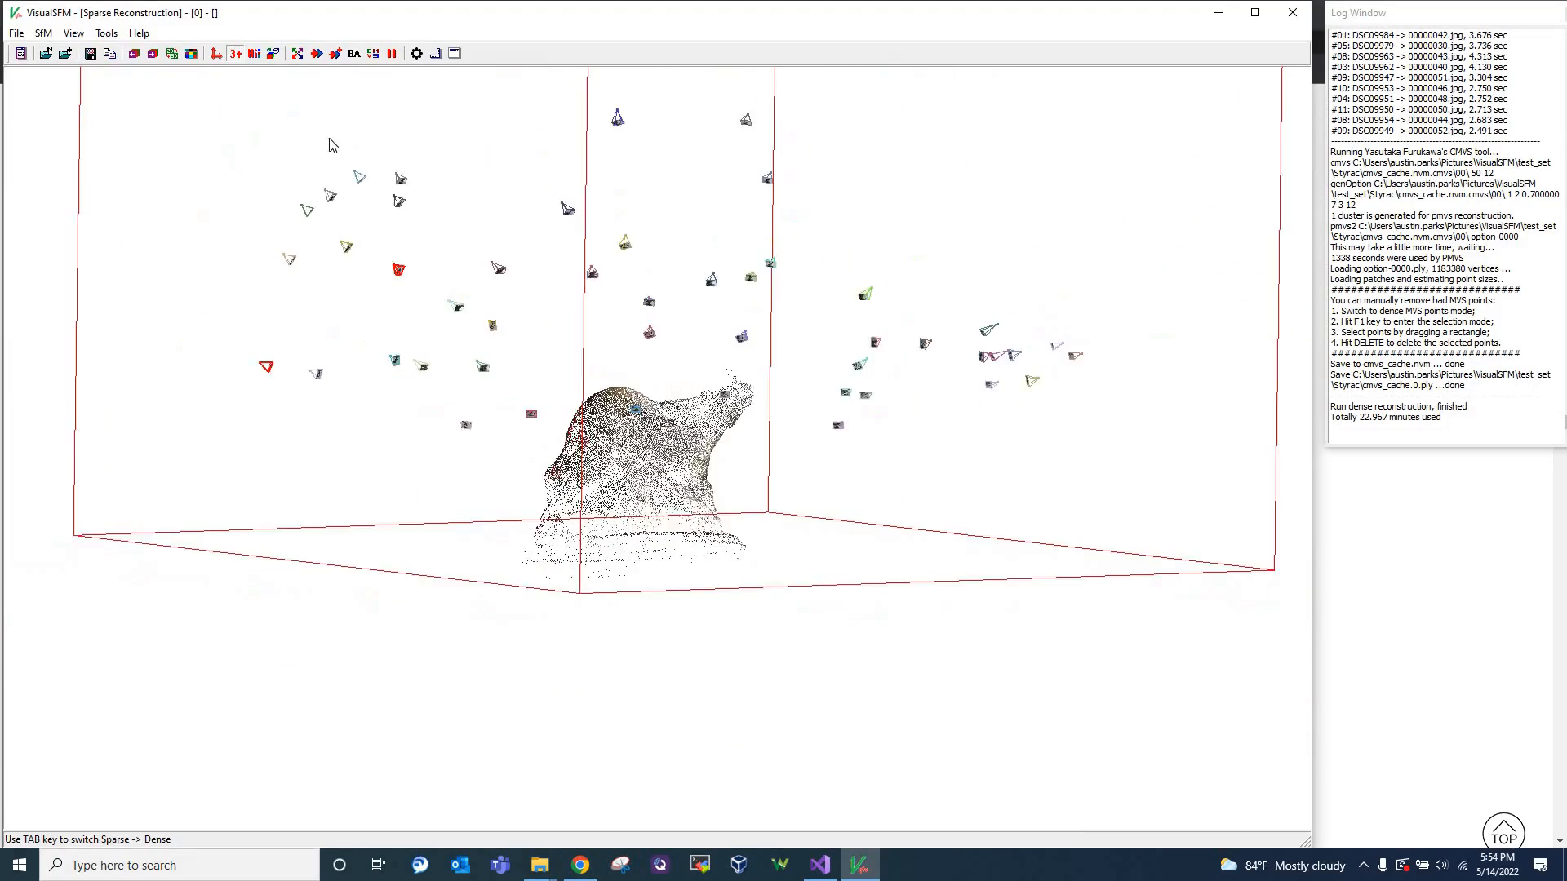
Run the full sparse 3D reconstruction again and turn the rebuilt model upright to inspect it with its cameras
left_click(317, 53)
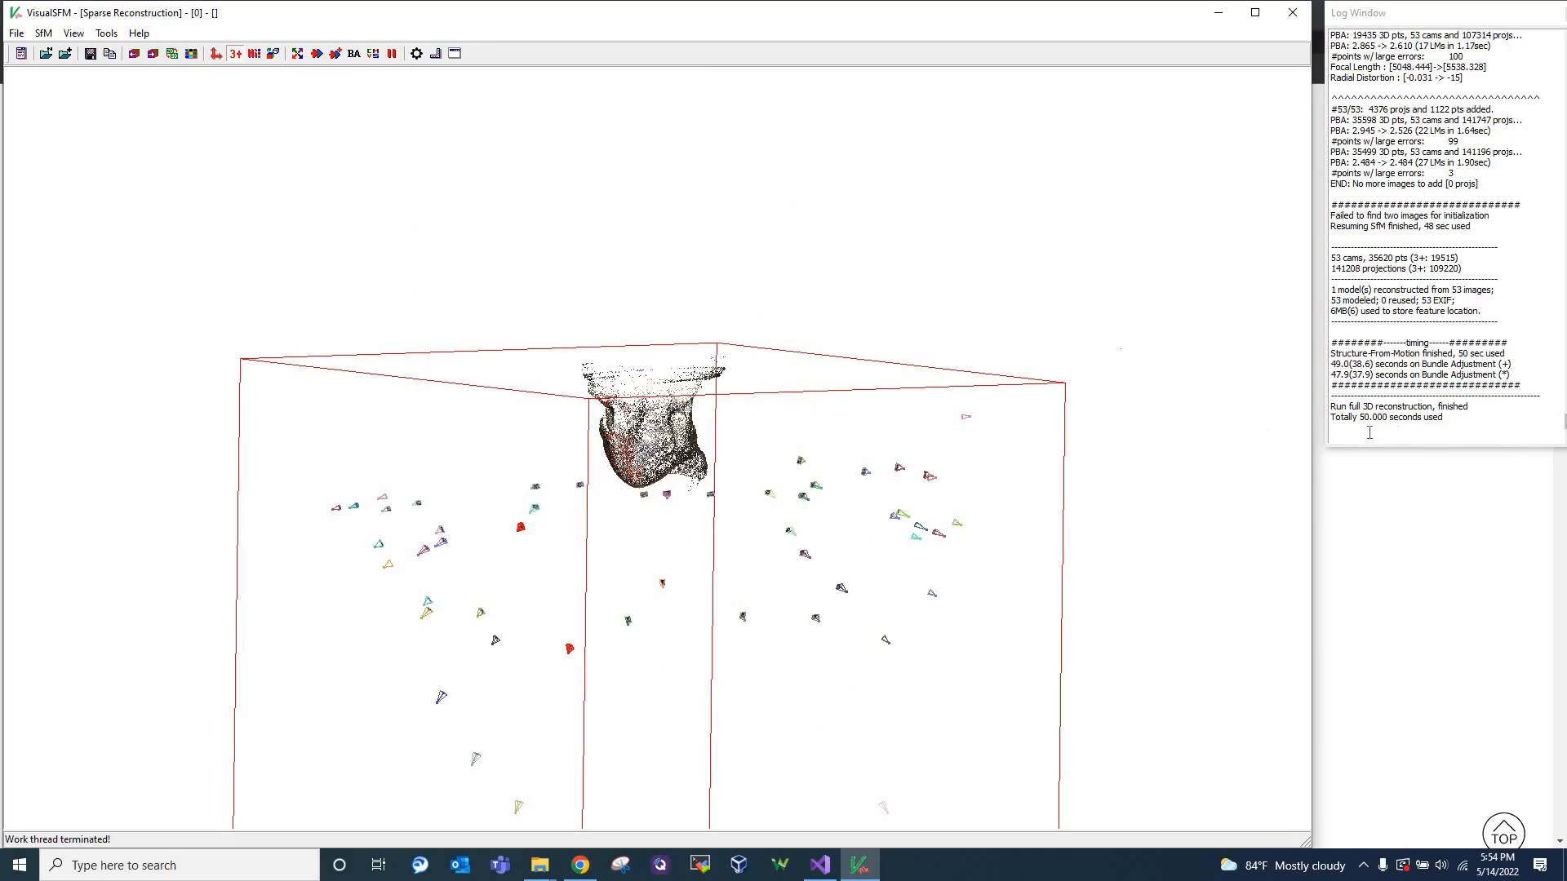
mouse_move(682, 652)
right_mouse_down()
mouse_move(758, 315)
mouse_move(697, 67)
mouse_move(612, 625)
mouse_move(995, 499)
mouse_move(1085, 514)
mouse_move(346, 459)
mouse_move(368, 567)
mouse_move(256, 498)
mouse_move(267, 449)
right_mouse_up()
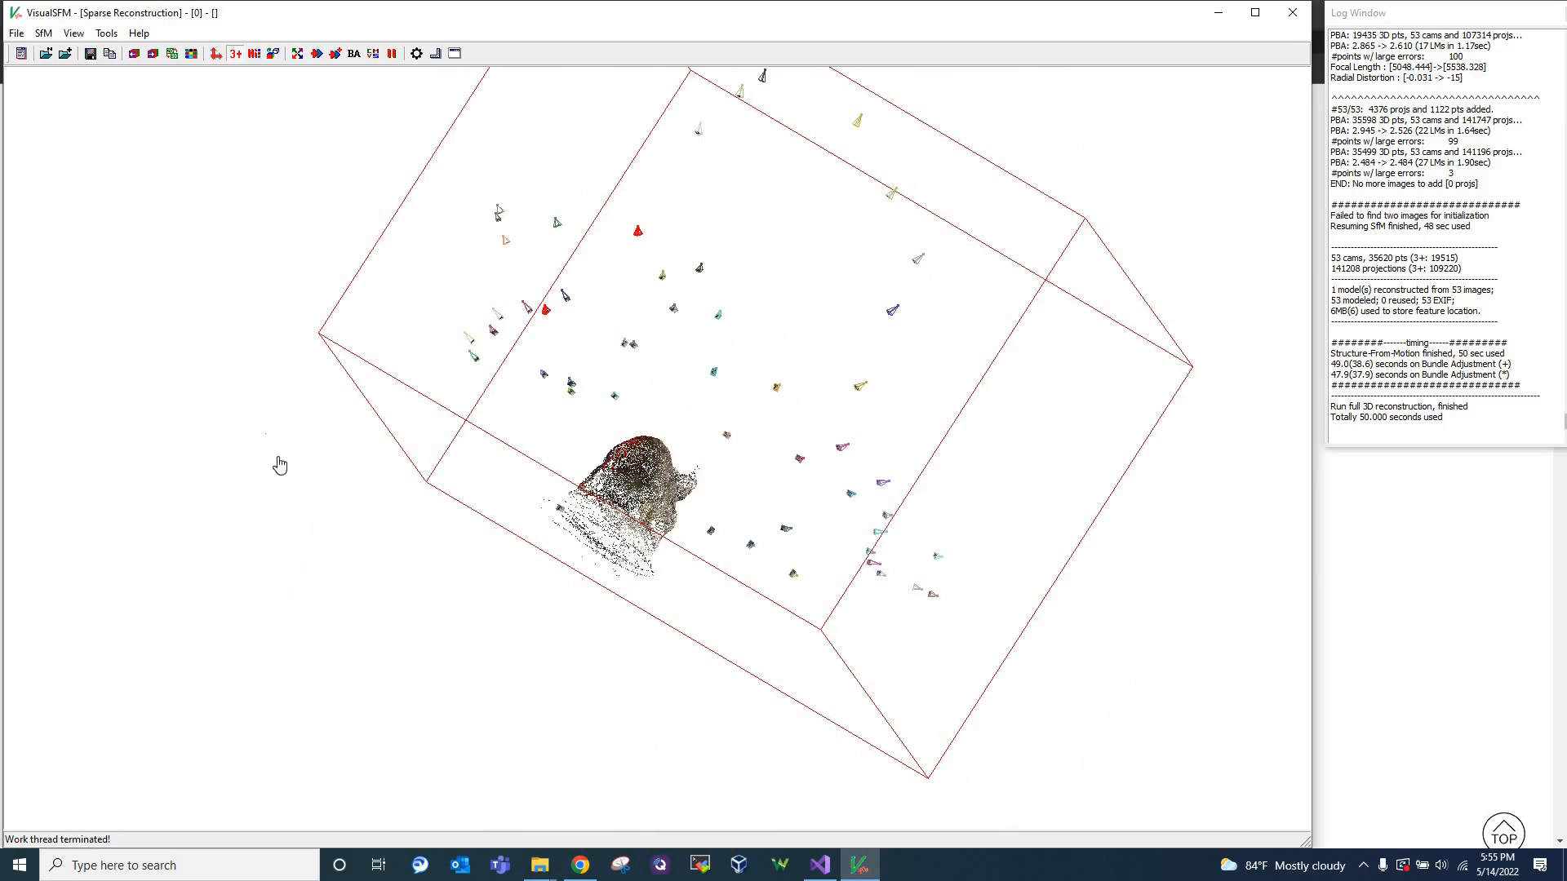
right_click_drag(374, 641, 962, 627)
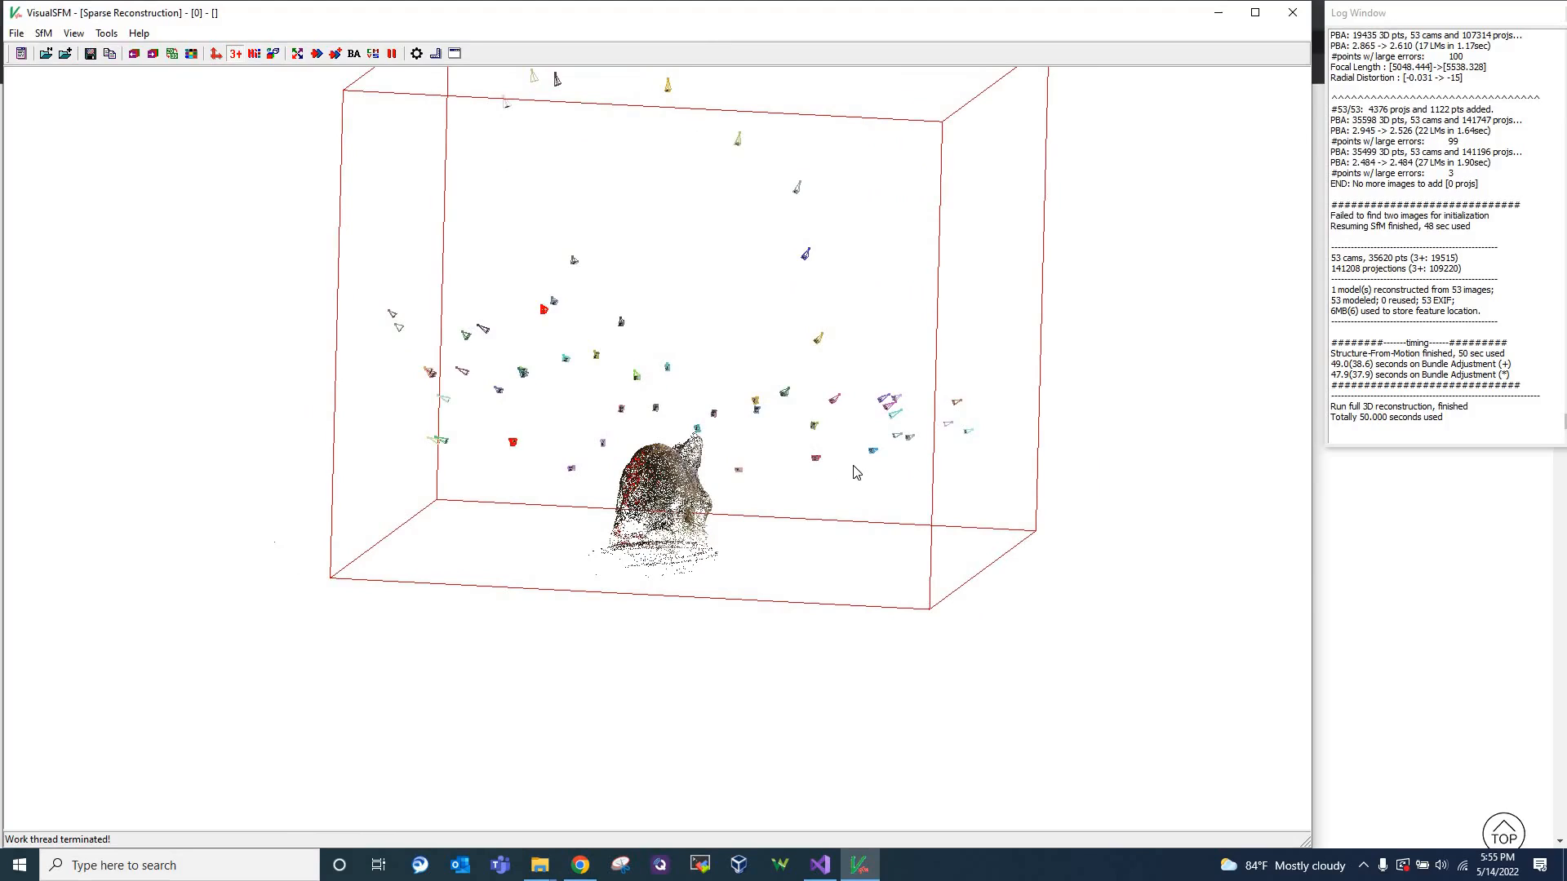
Review the commands available under SfM, View and Tools, and examine the whole sparse model and its camera arrangement from farther away
left_click(18, 34)
mouse_move(47, 42)
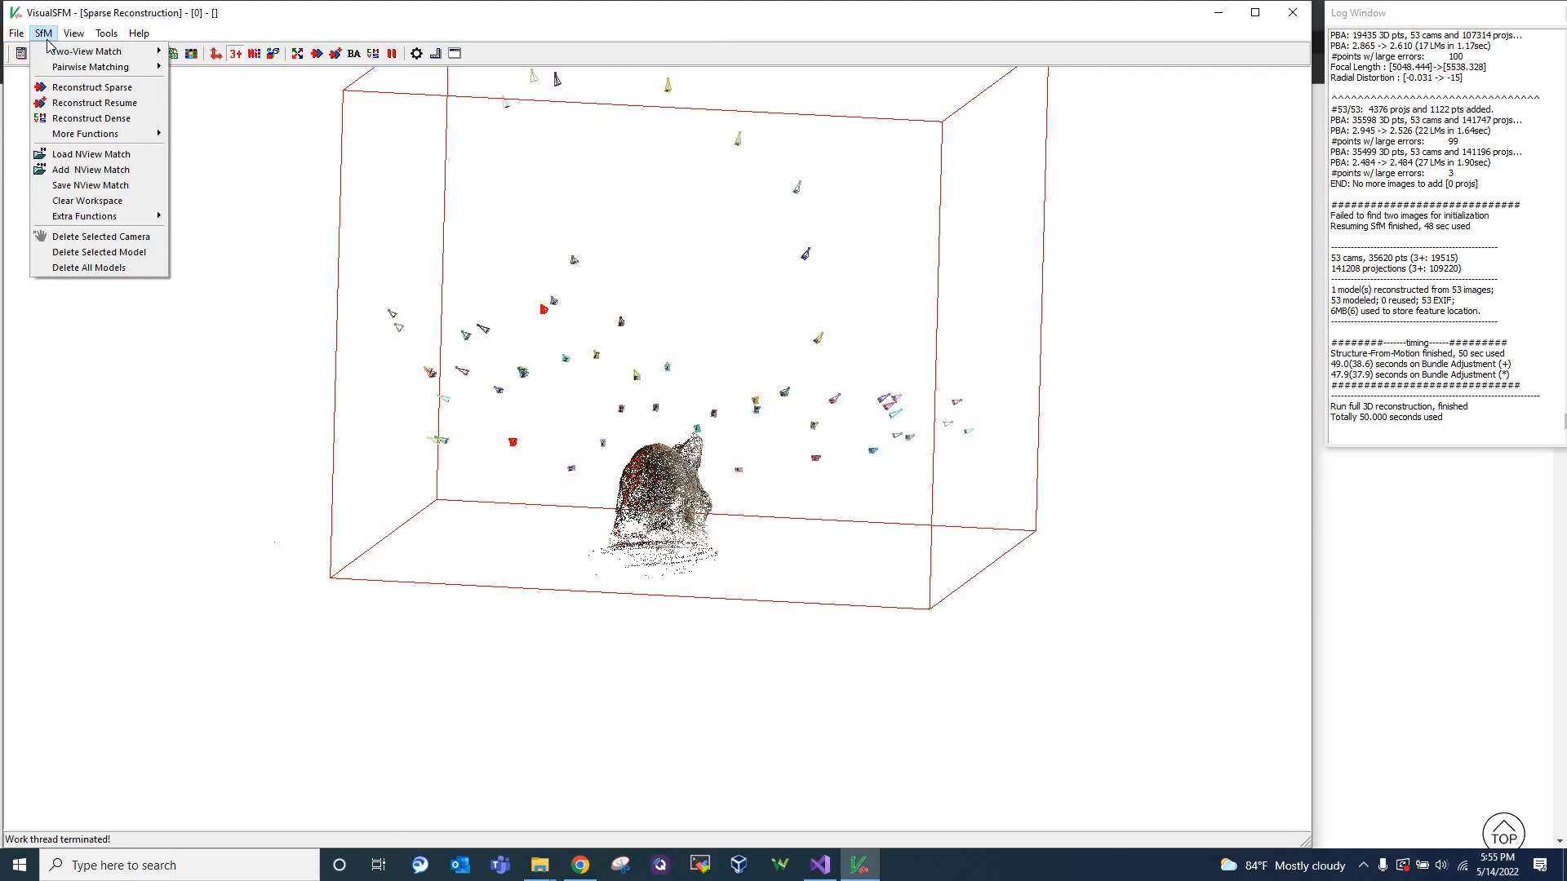
mouse_move(106, 39)
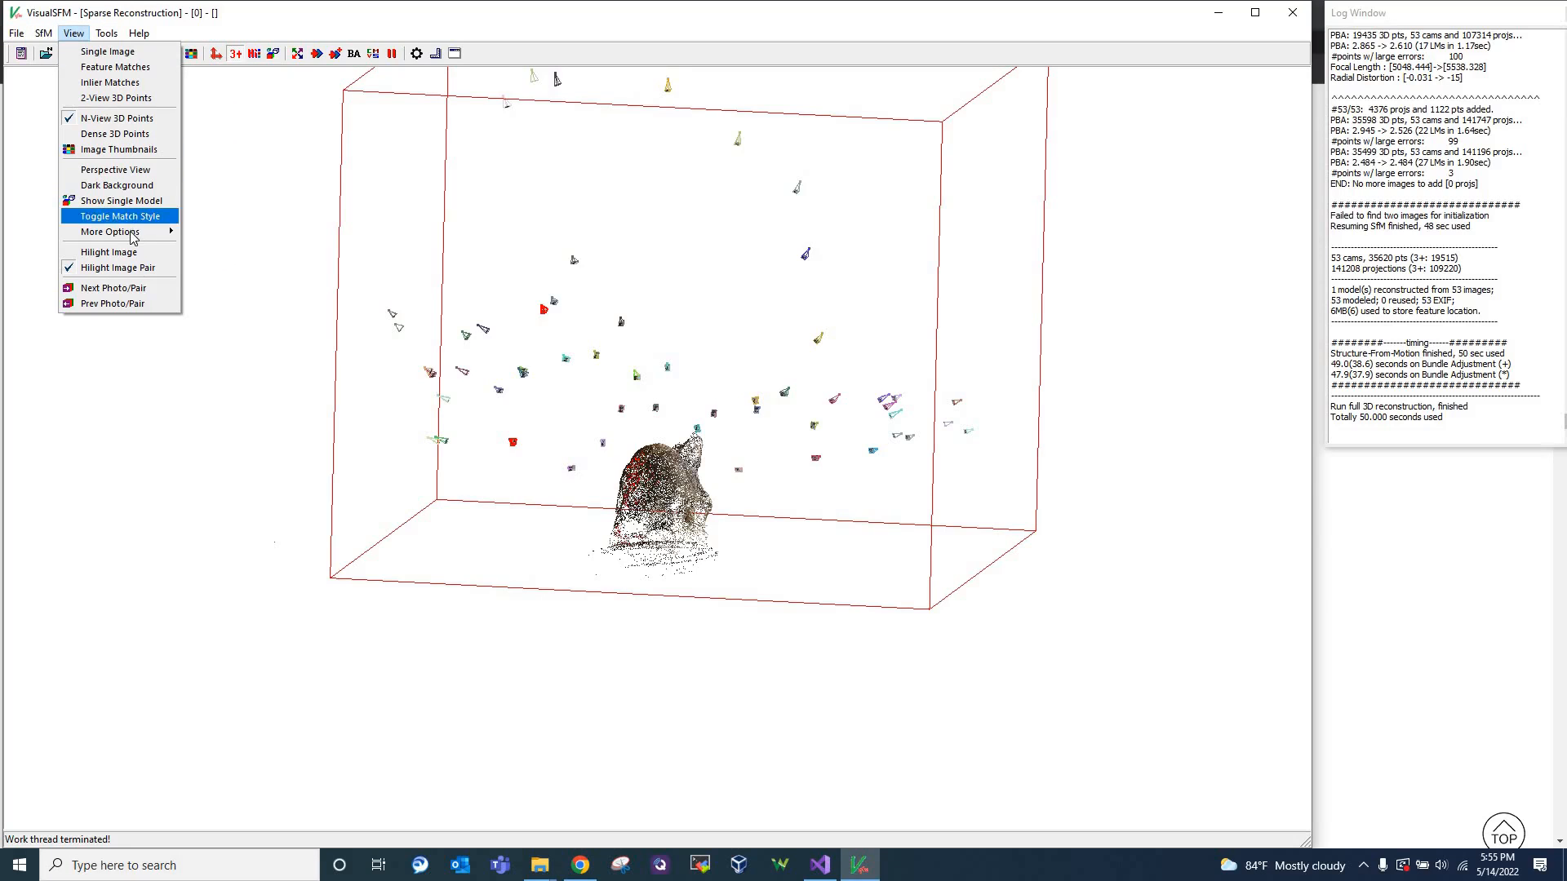
mouse_move(132, 238)
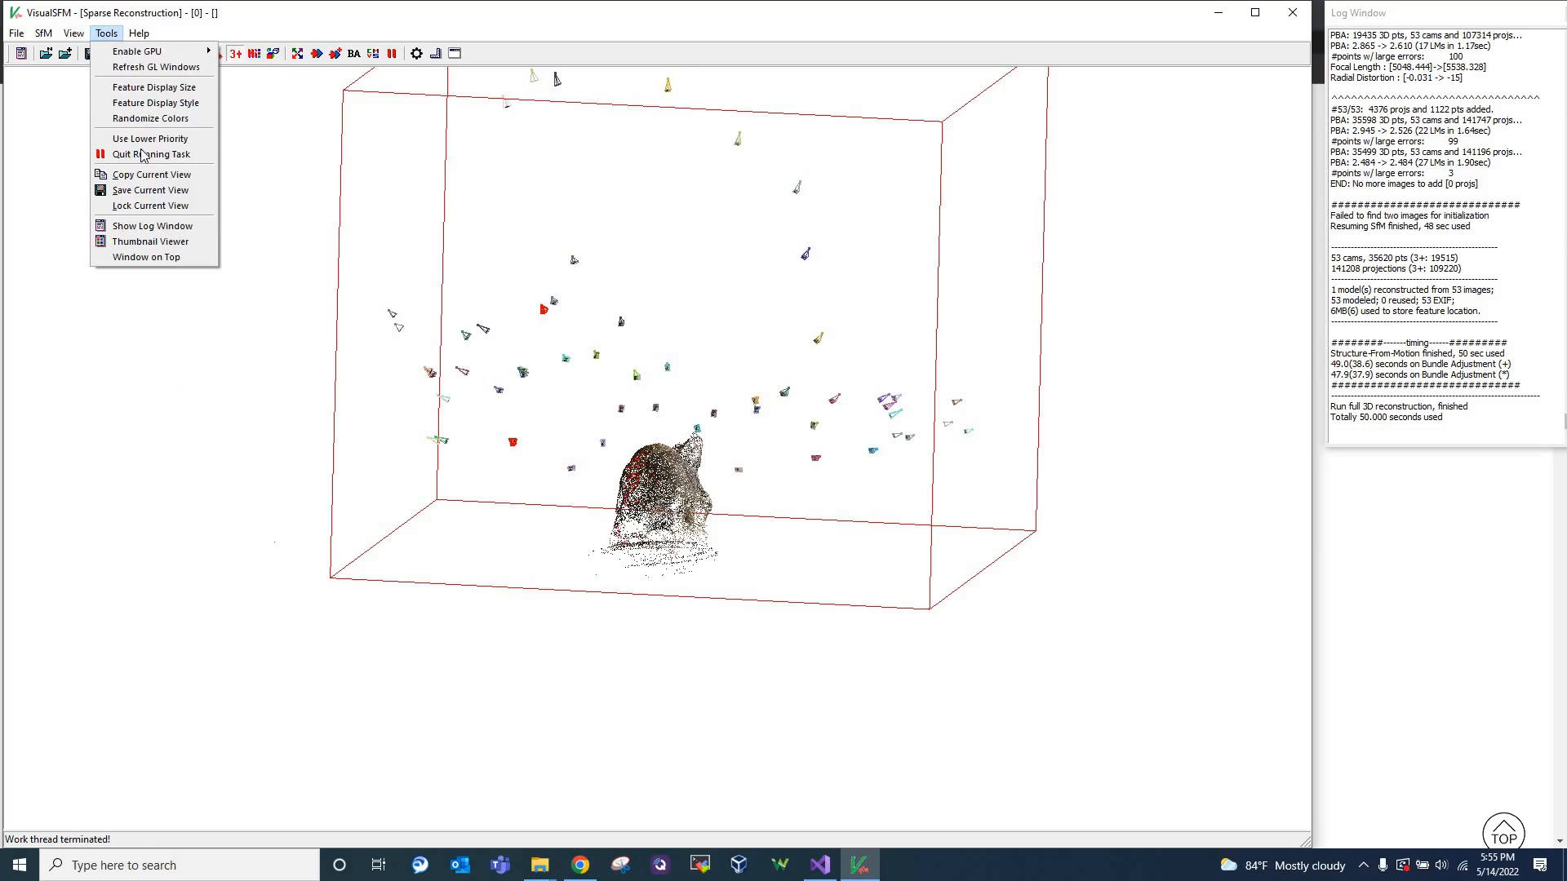
left_click(161, 418)
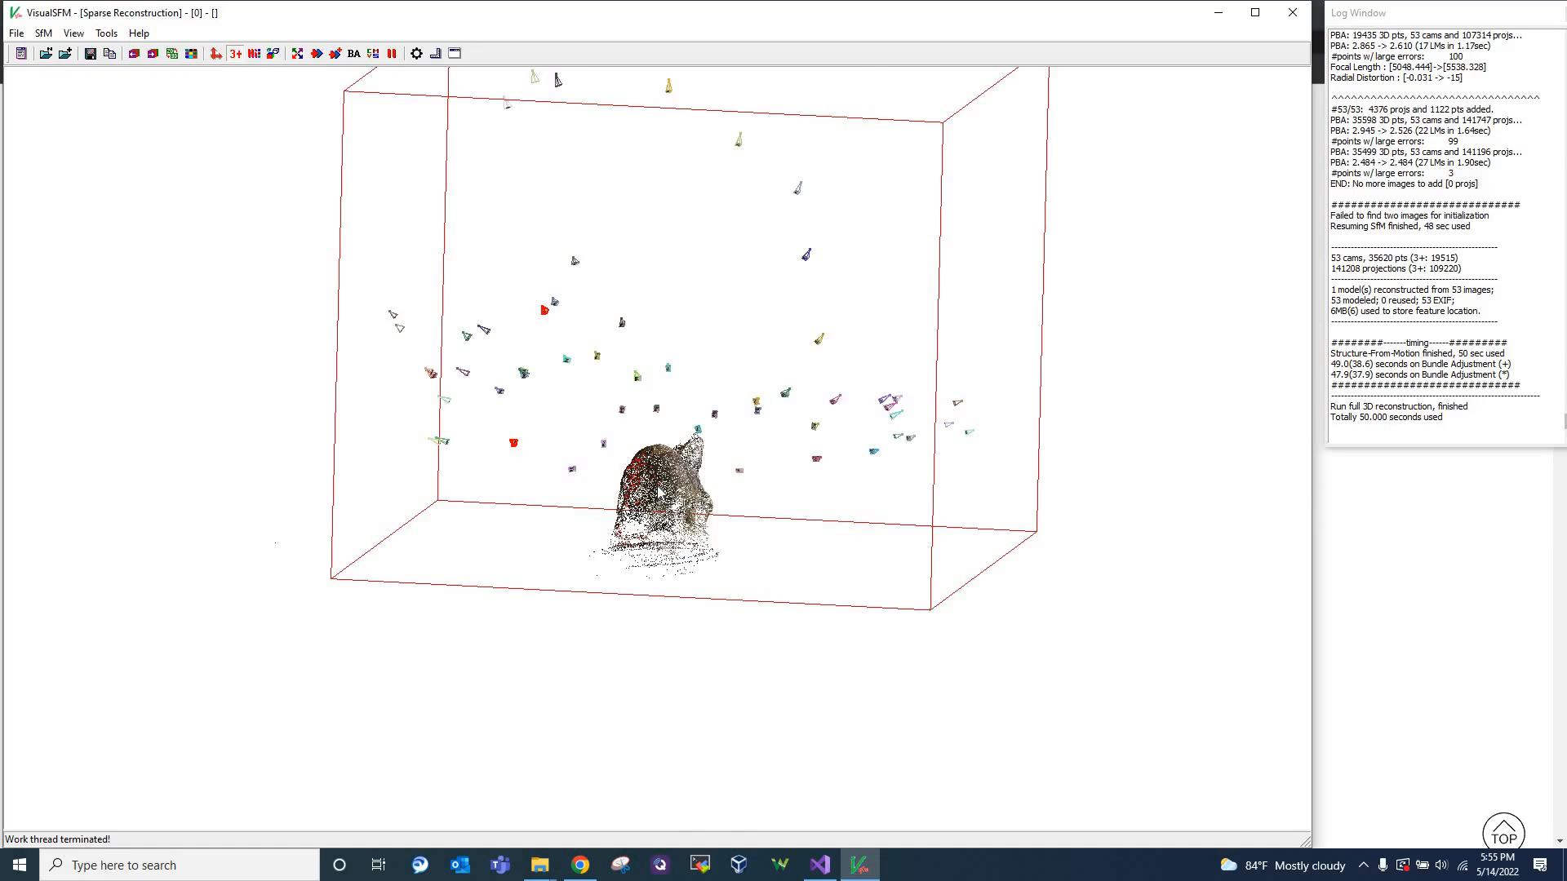
scroll(658, 493, "up", 5)
scroll(659, 493, "down", 10)
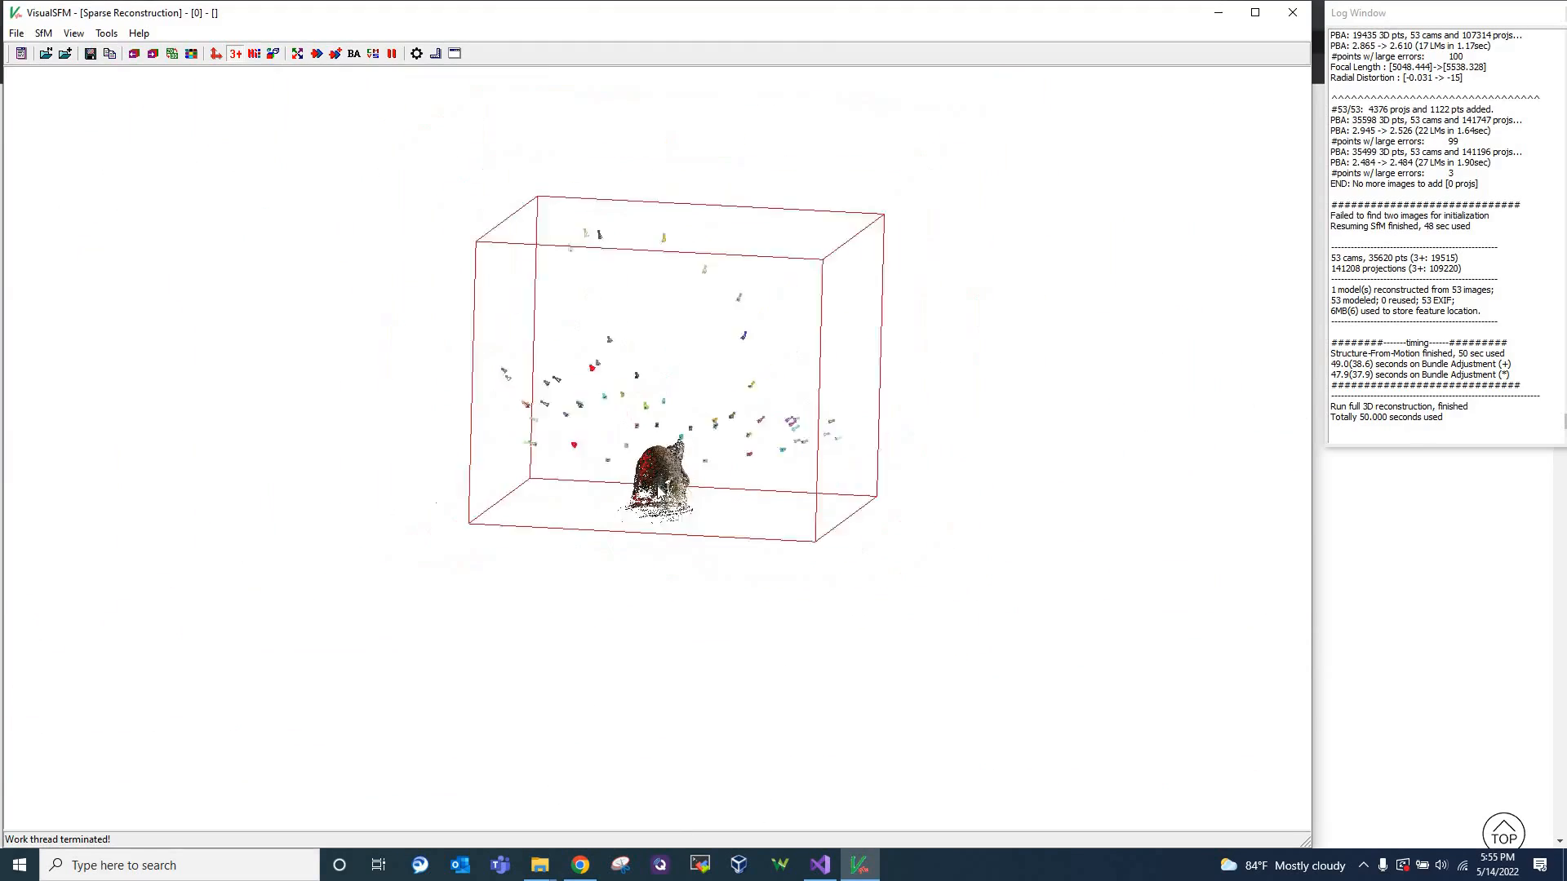